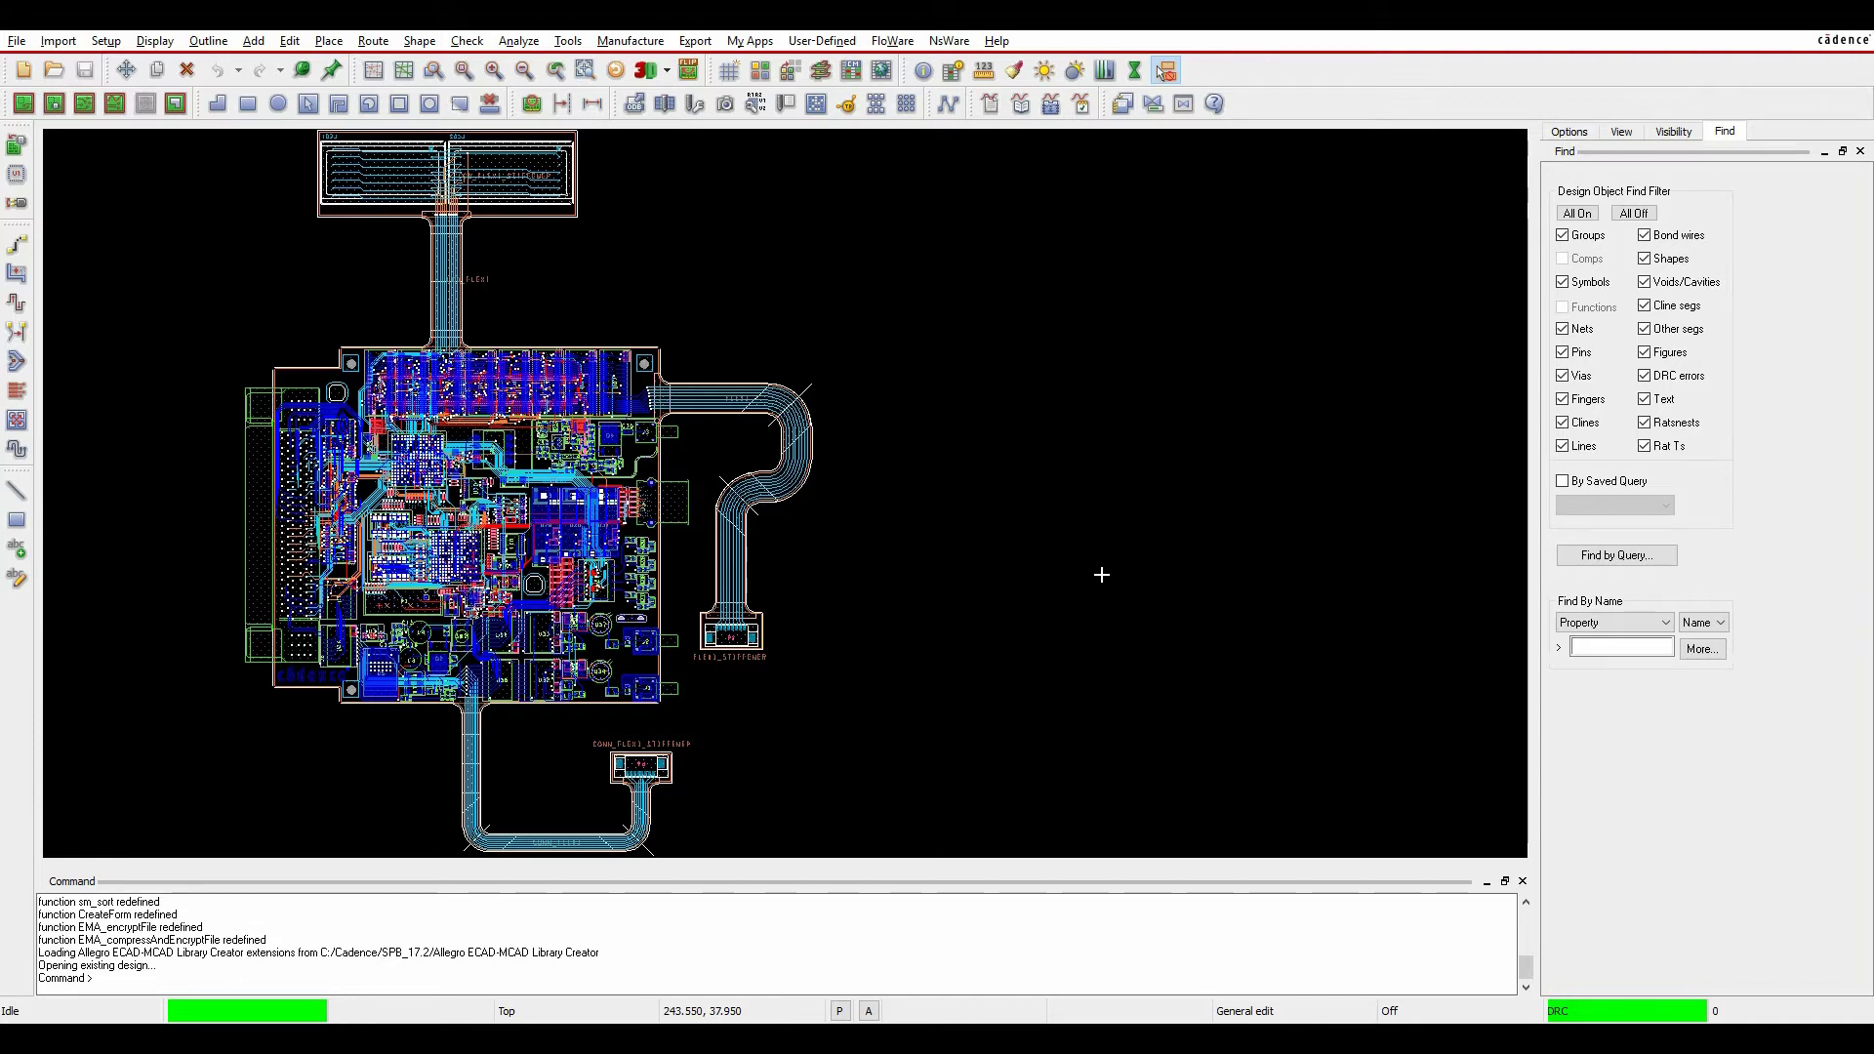
Step: Open the board in the 3D viewer and calculate the collisions with a minimum spacing of 0 mm
left_click(648, 70)
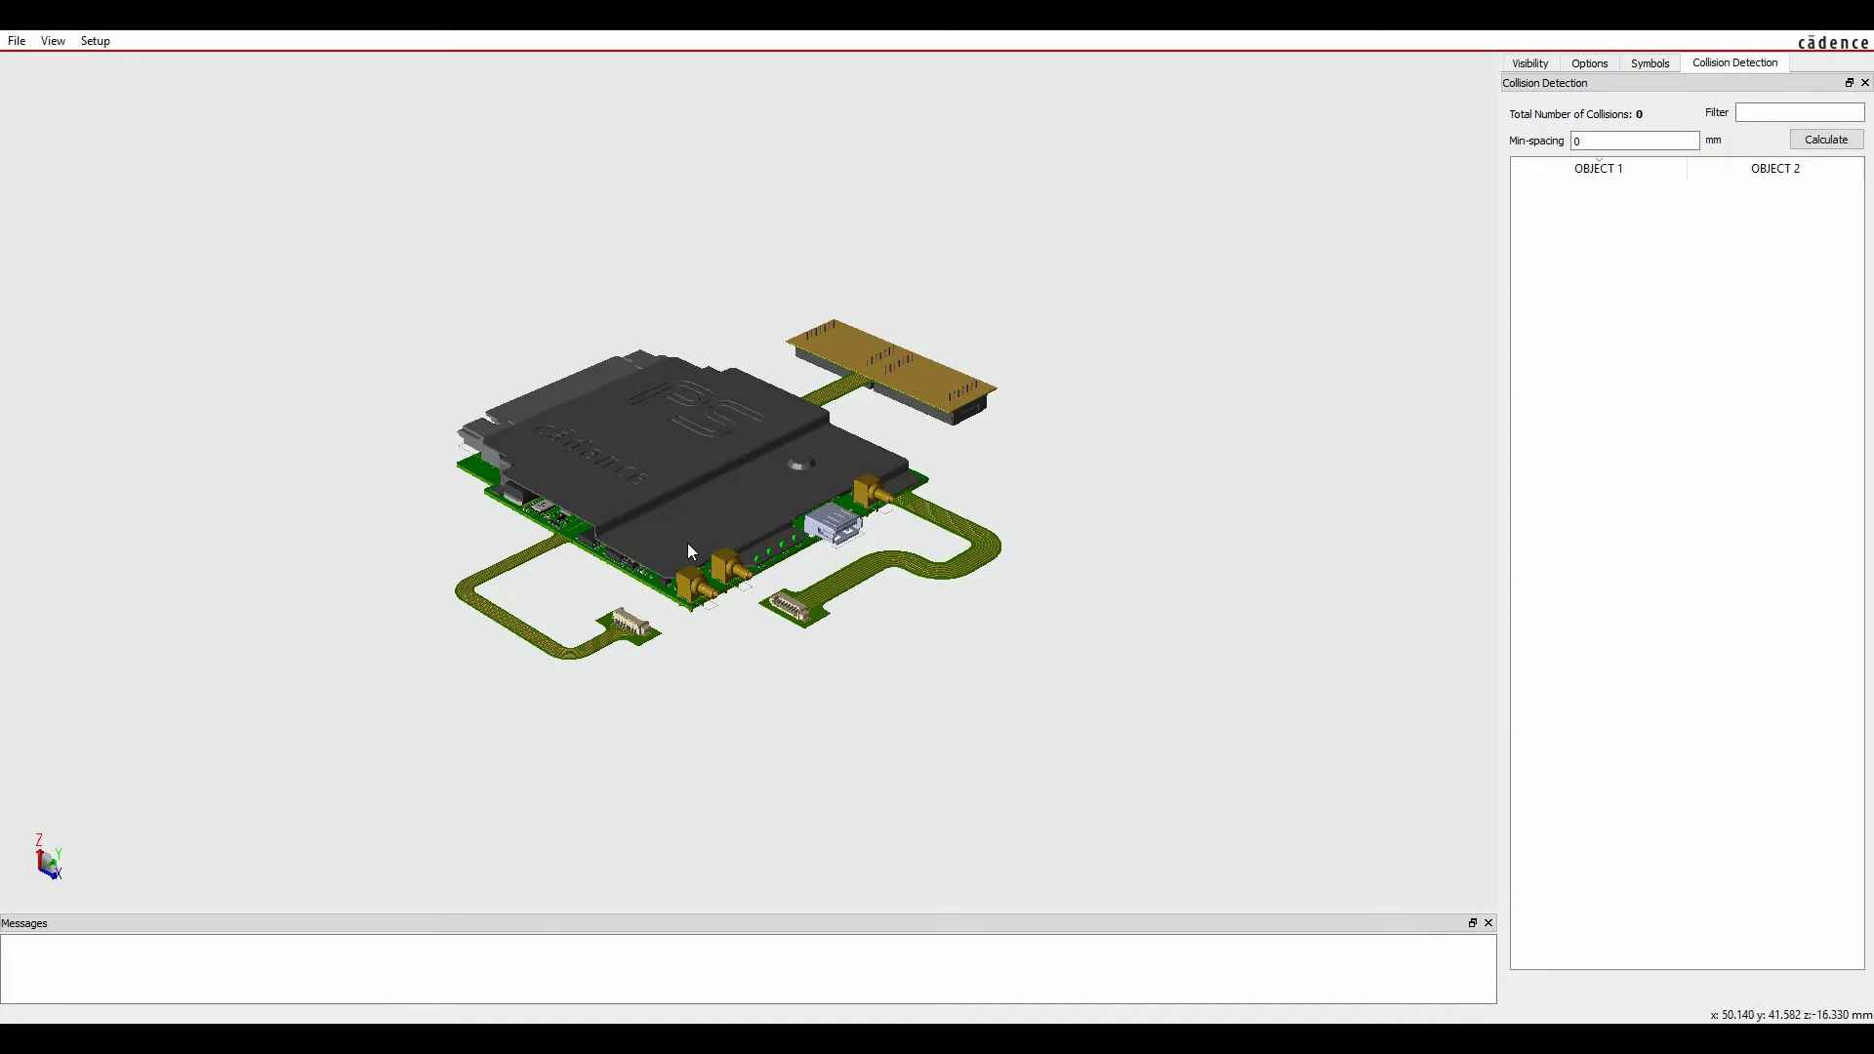
scroll(674, 552, "up", 3)
scroll(671, 563, "up", 2)
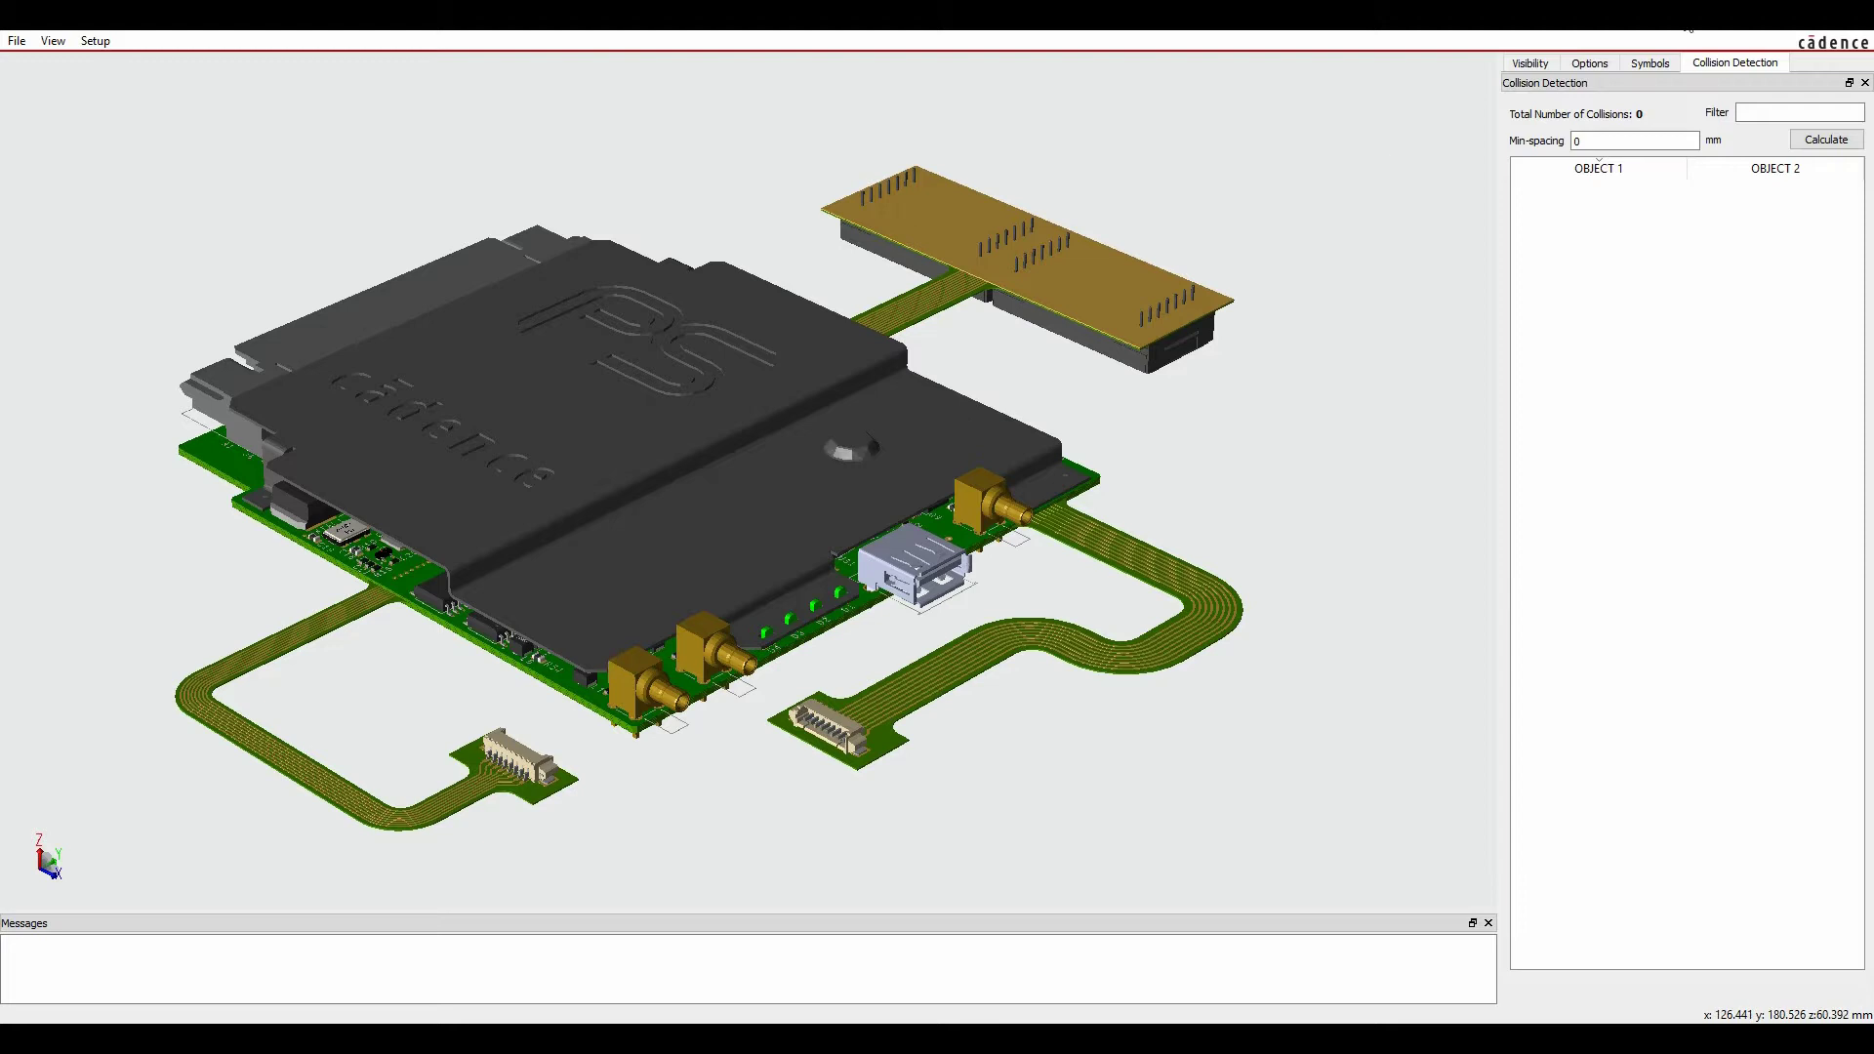
left_click(1827, 141)
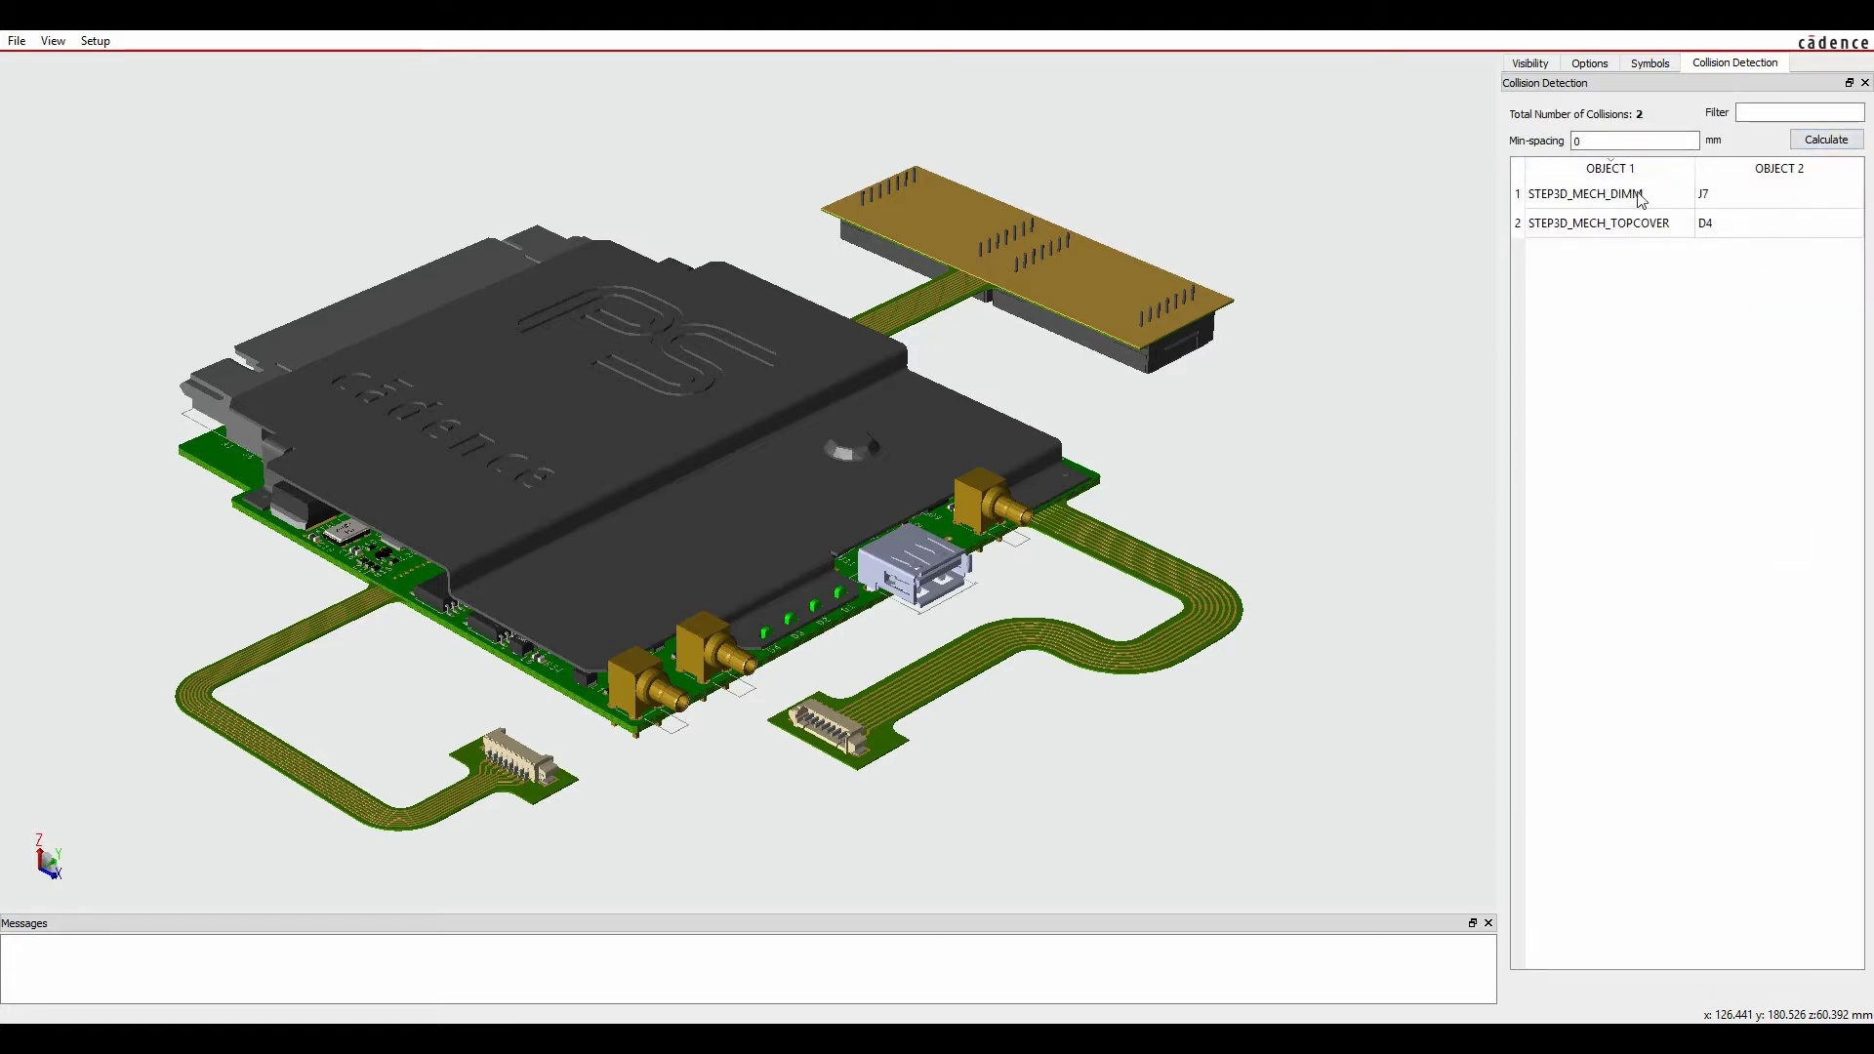
Step: Highlight the objects of the STEP3D_MECH_TOPCOVER and D4 collision and examine the cover cutout around LED D4 up close
left_click(1591, 224)
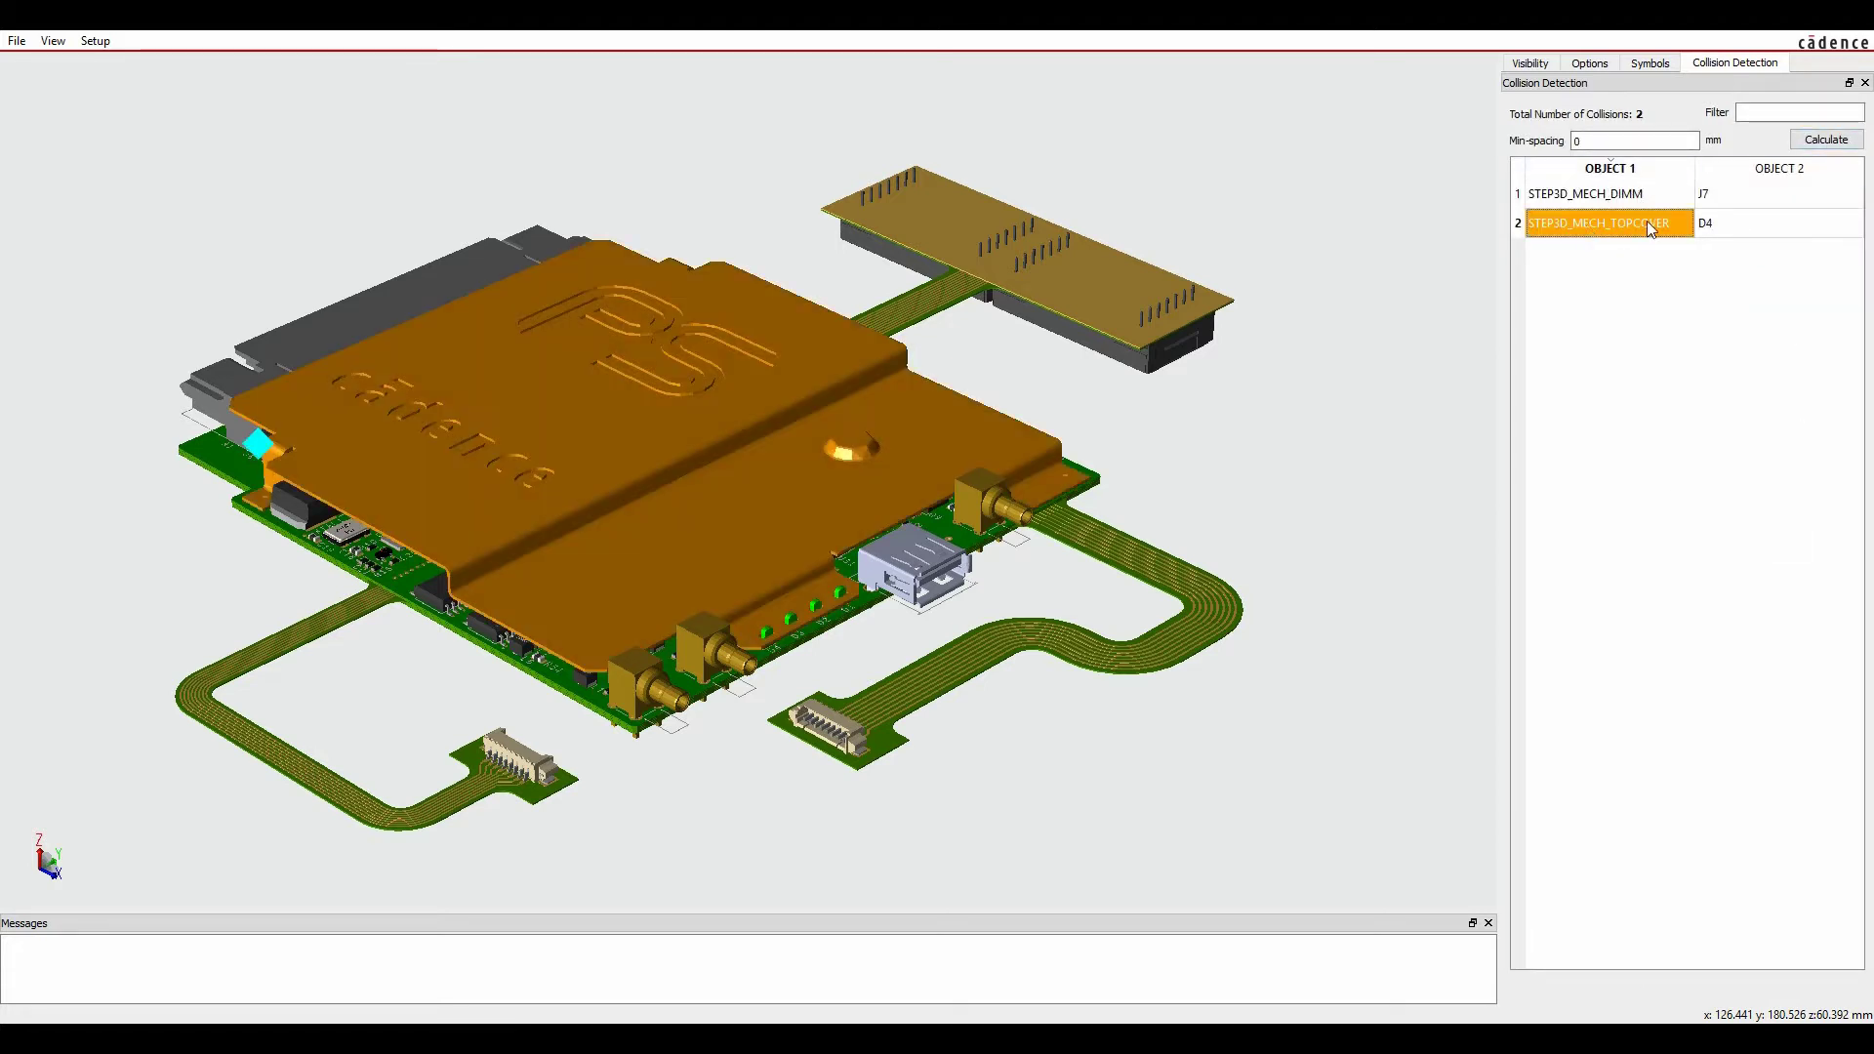
left_click(1723, 233)
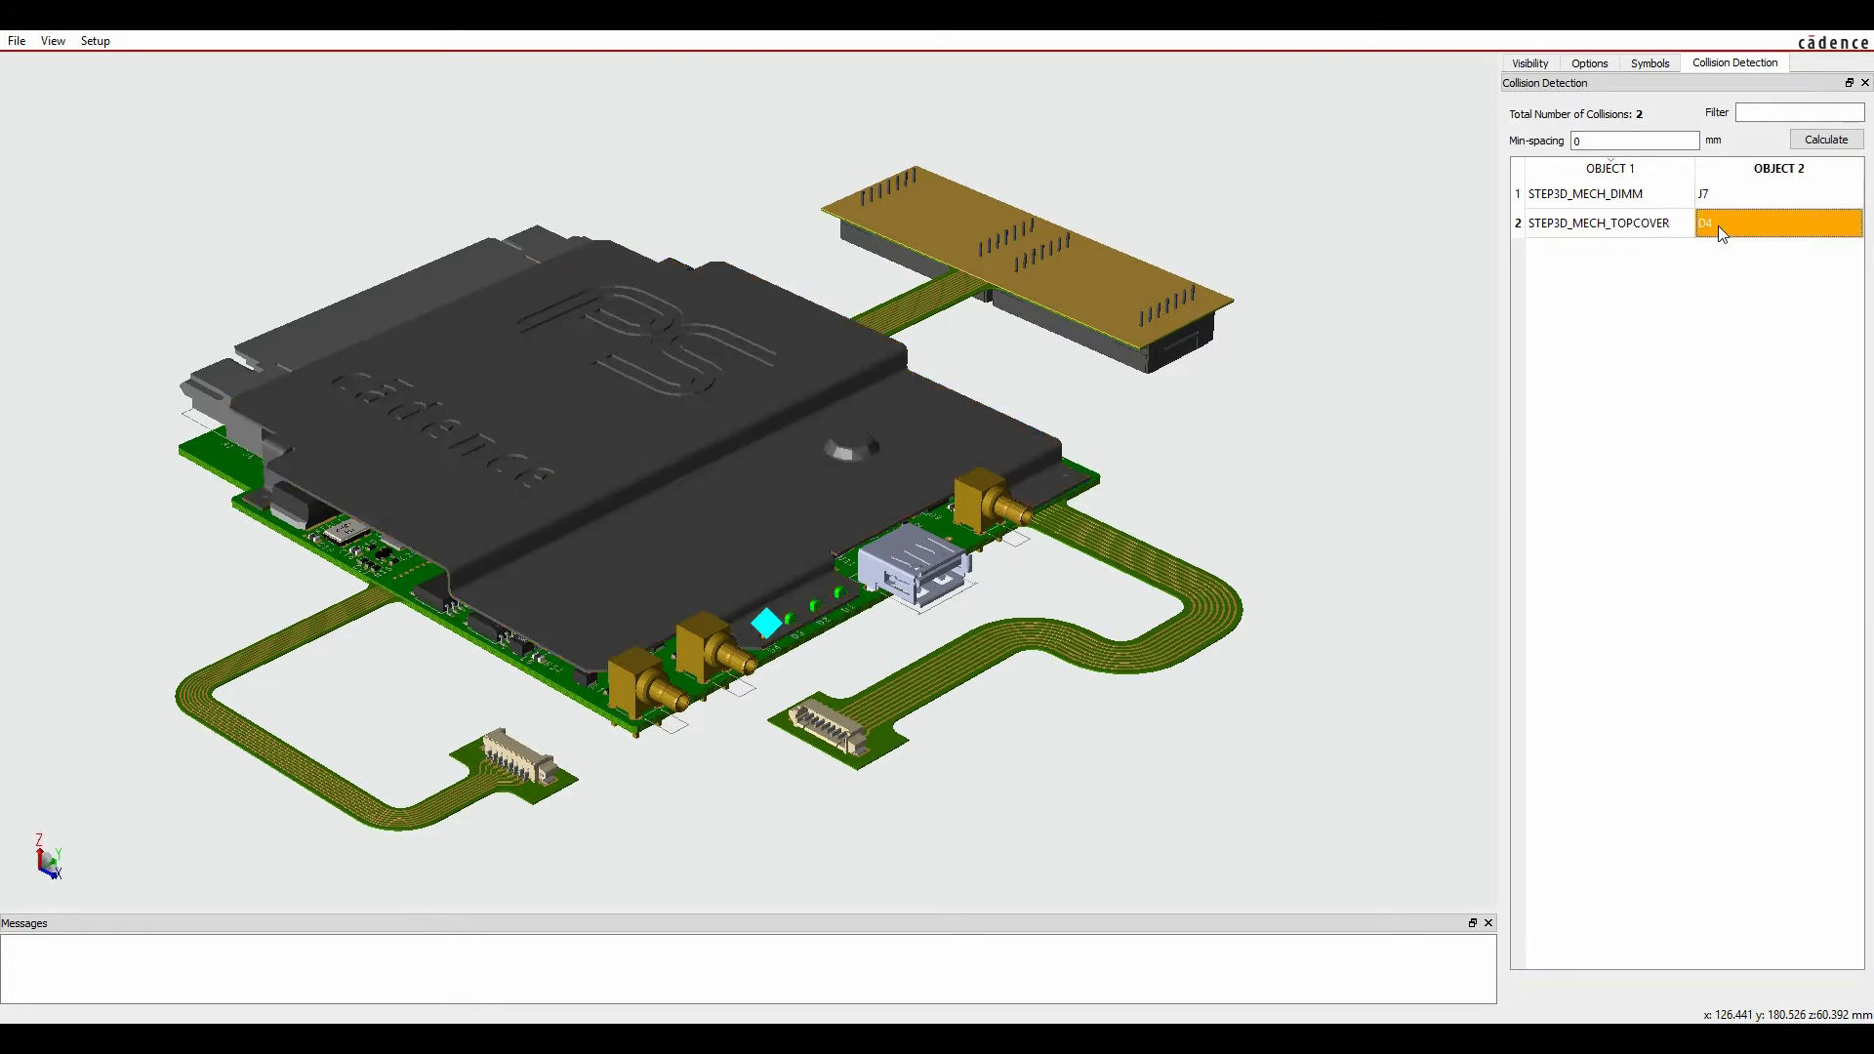
left_click(1612, 227)
scroll(718, 659, "up", 5)
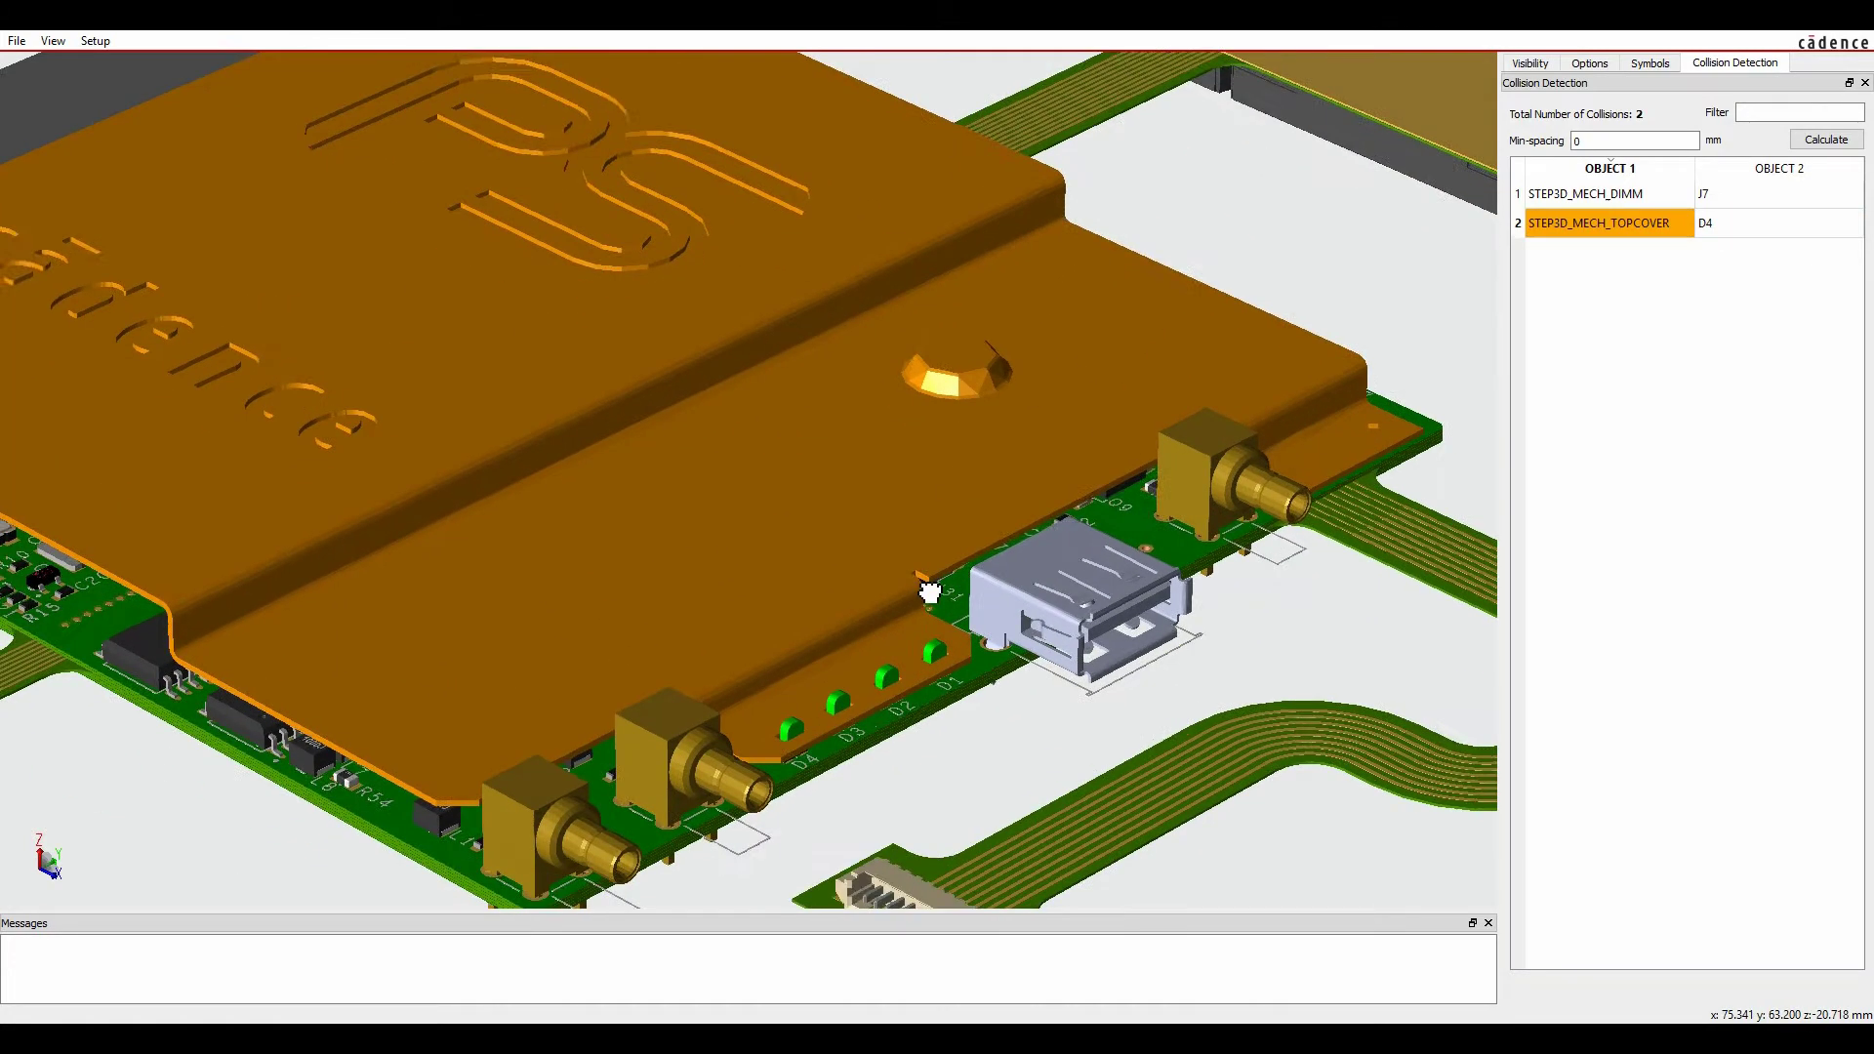
middle_click_drag(938, 538, 982, 248)
middle_click_drag(949, 387, 899, 511, "shift")
left_click_drag(898, 509, 871, 657)
scroll(894, 600, "up", 8)
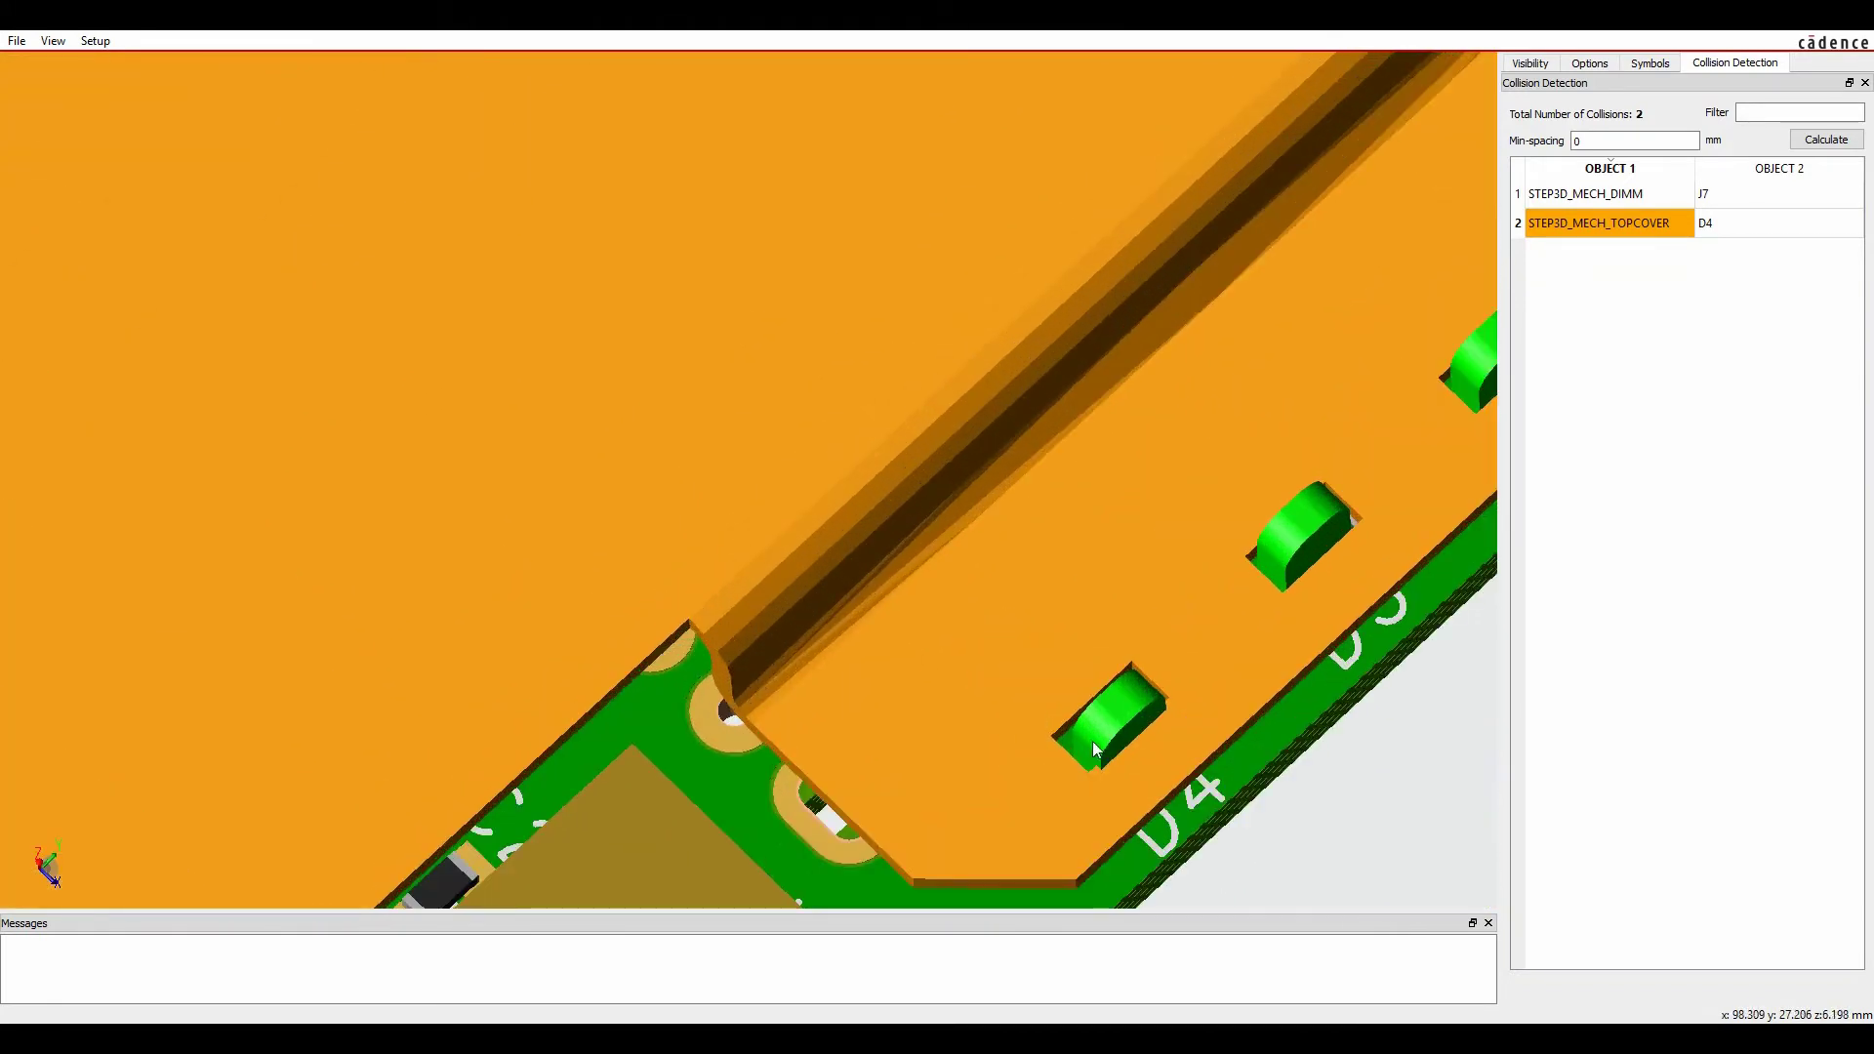
left_click_drag(1113, 760, 1044, 621)
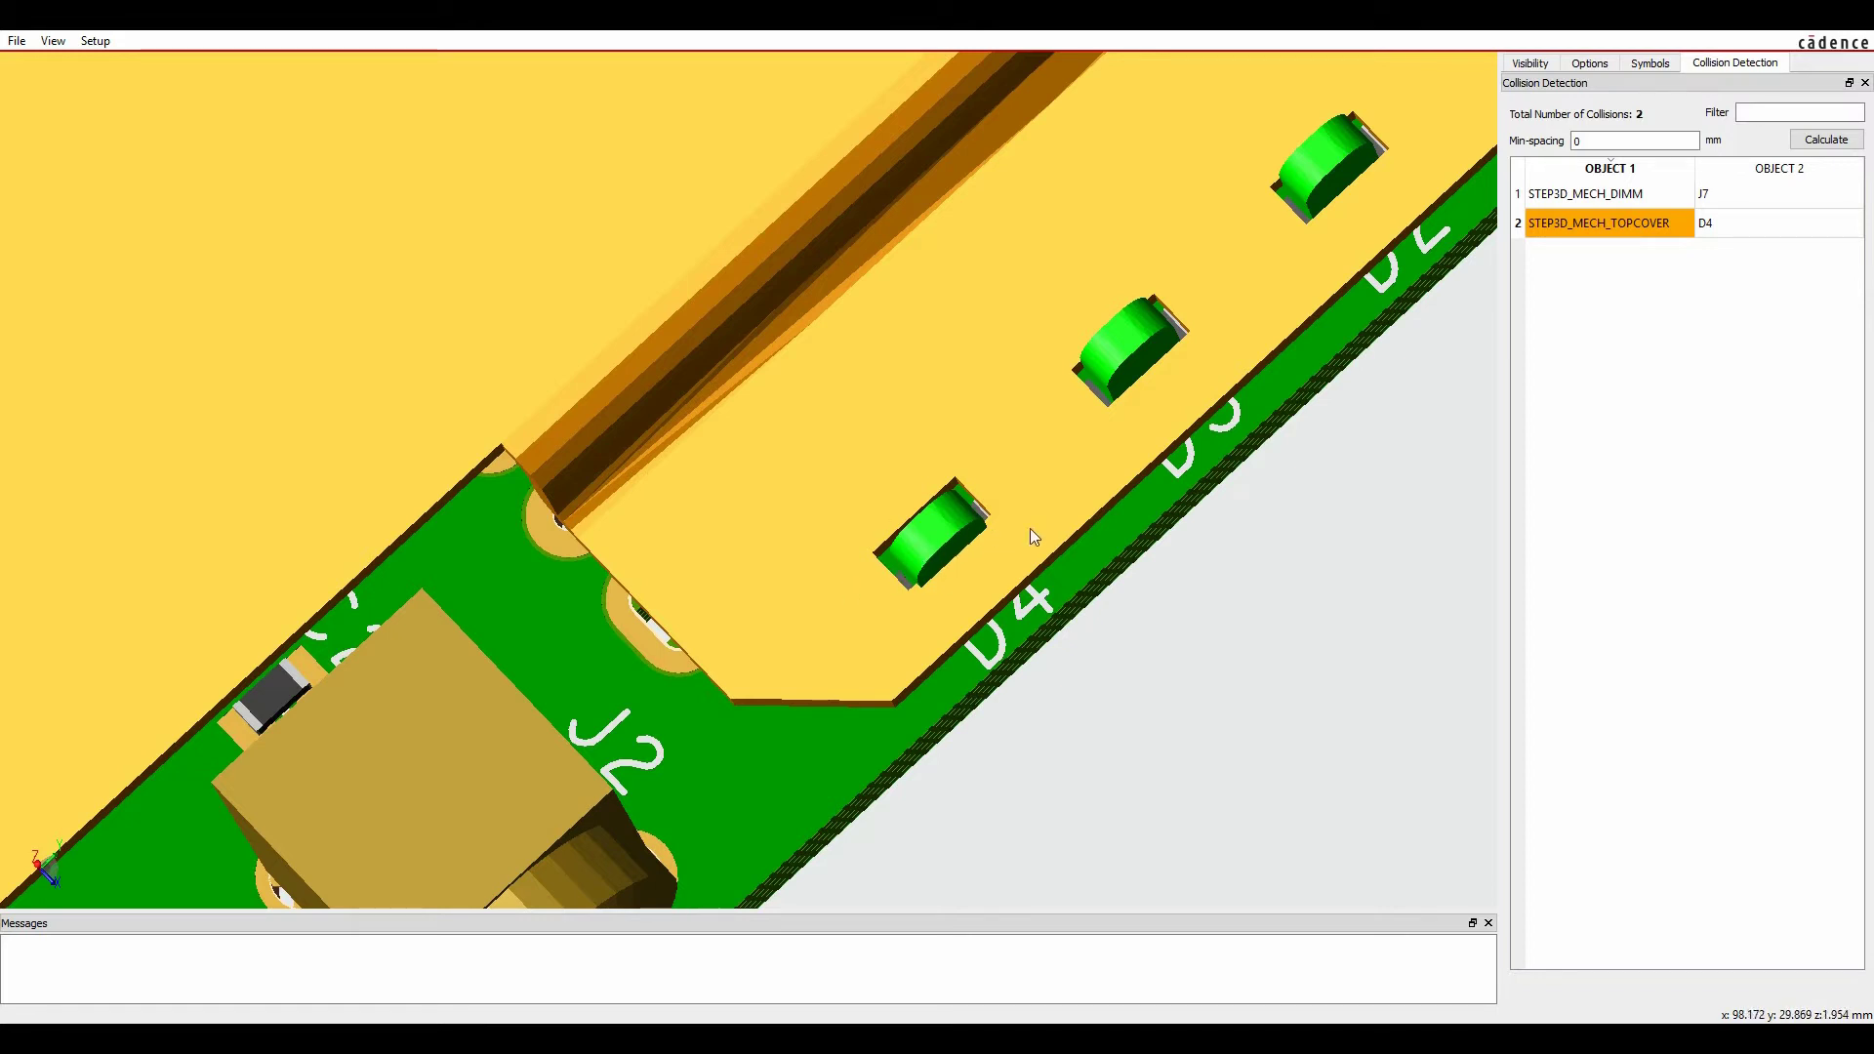
Step: Examine the STEP3D_MECH_DIMM and J7 collision on the board's underside by highlighting each object alternately, and clear the highlight
scroll(1085, 531, "down", 4)
scroll(1238, 447, "down", 4)
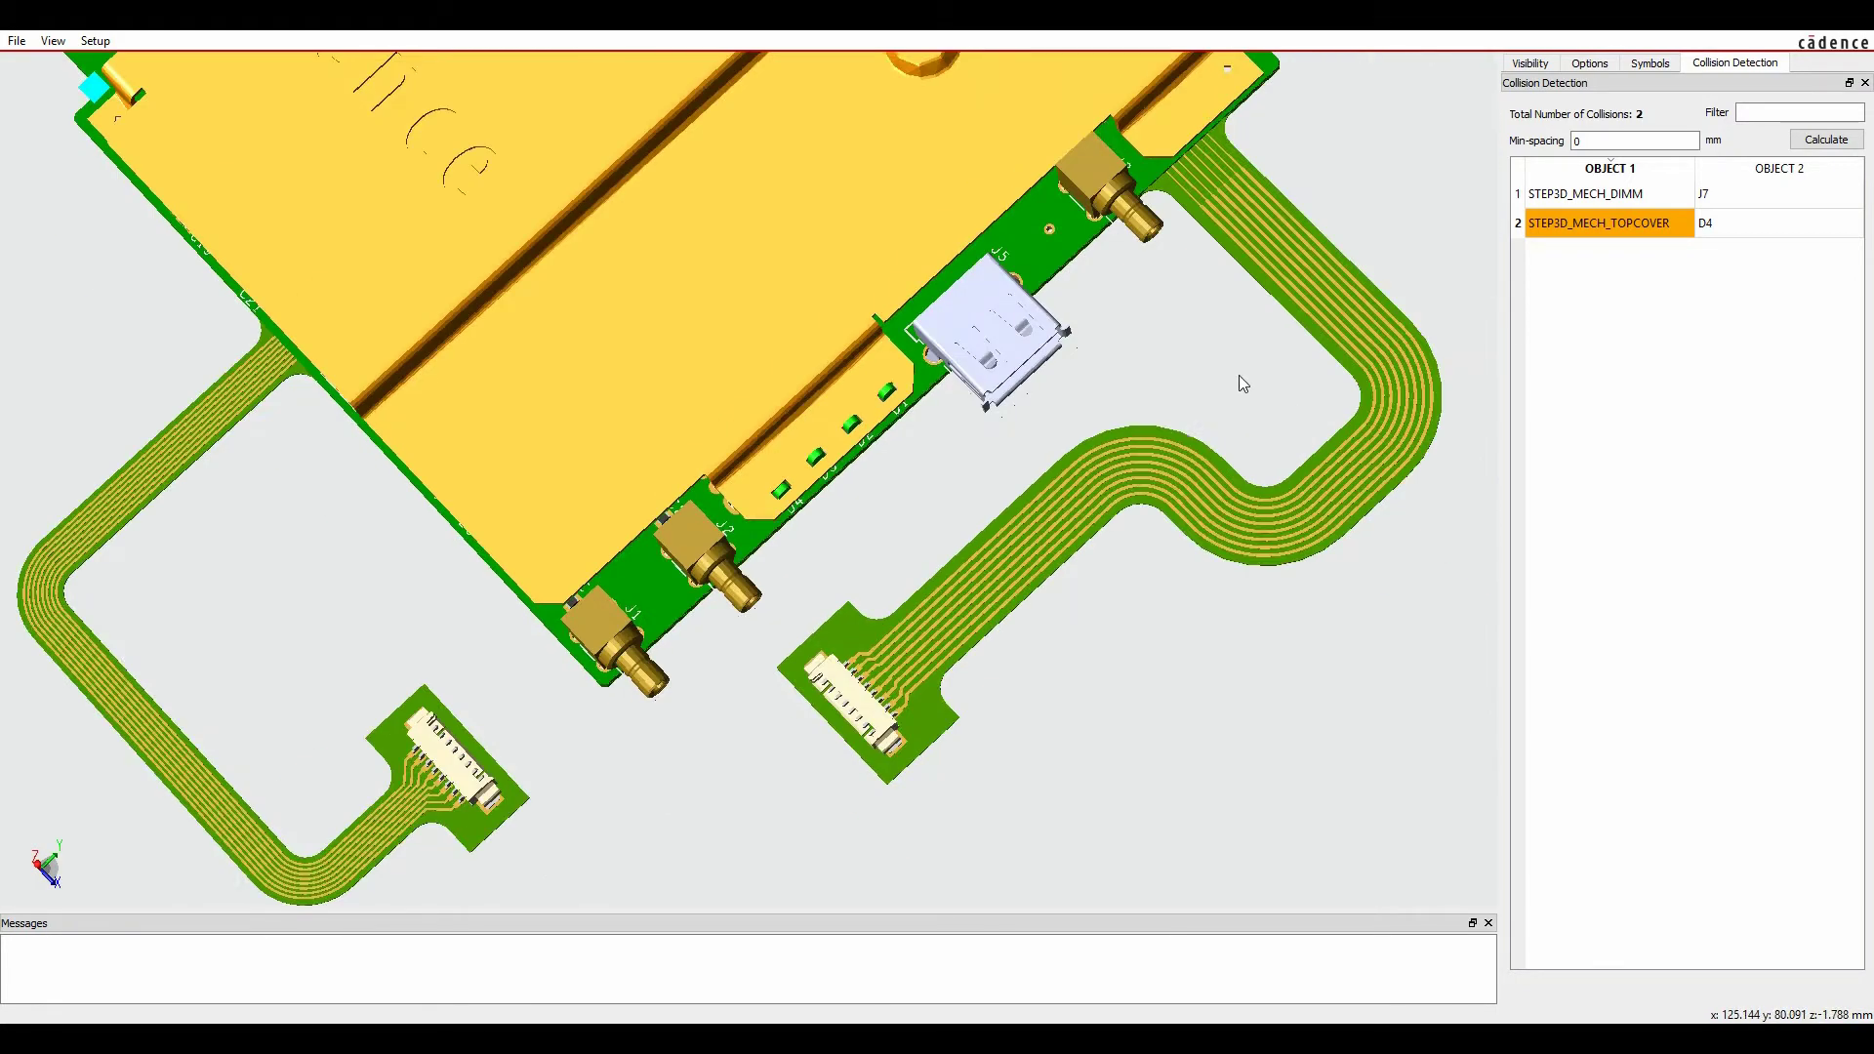
middle_click_drag(1240, 367, 1225, 507, "shift")
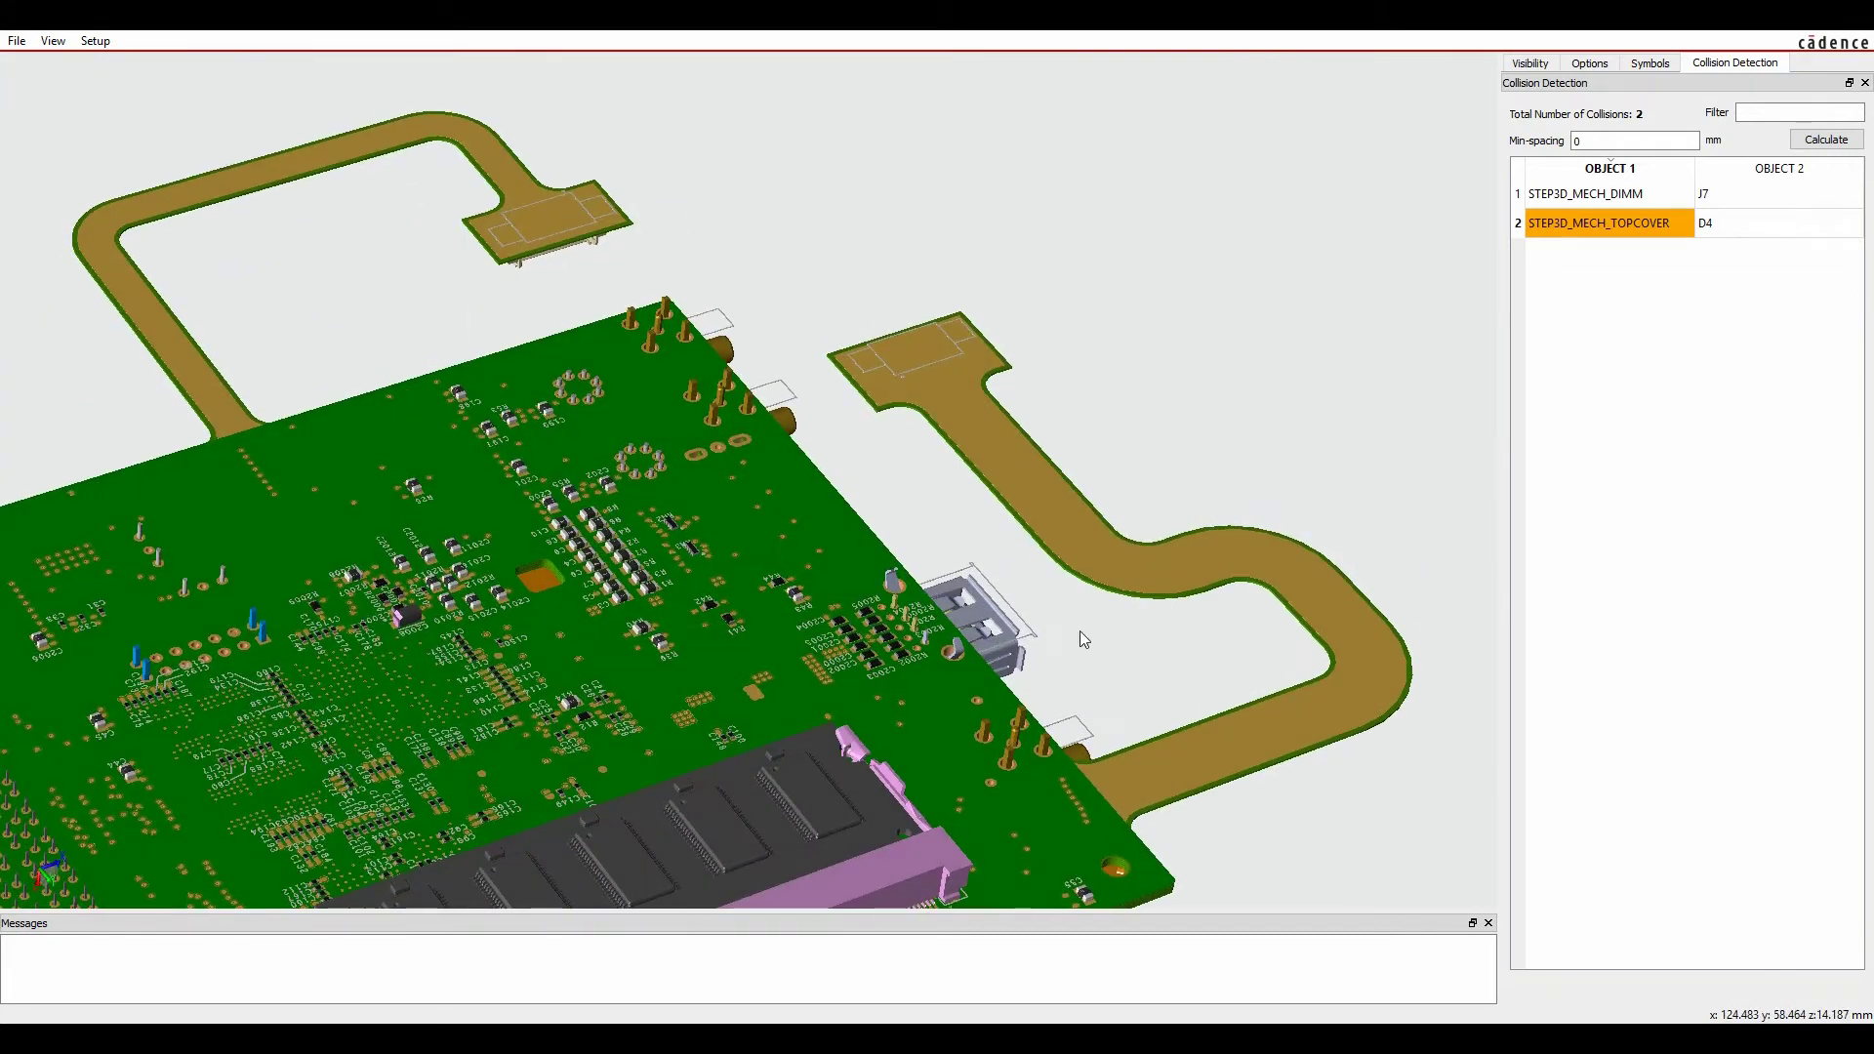
middle_click_drag(1081, 633, 1216, 361)
left_click(1614, 194)
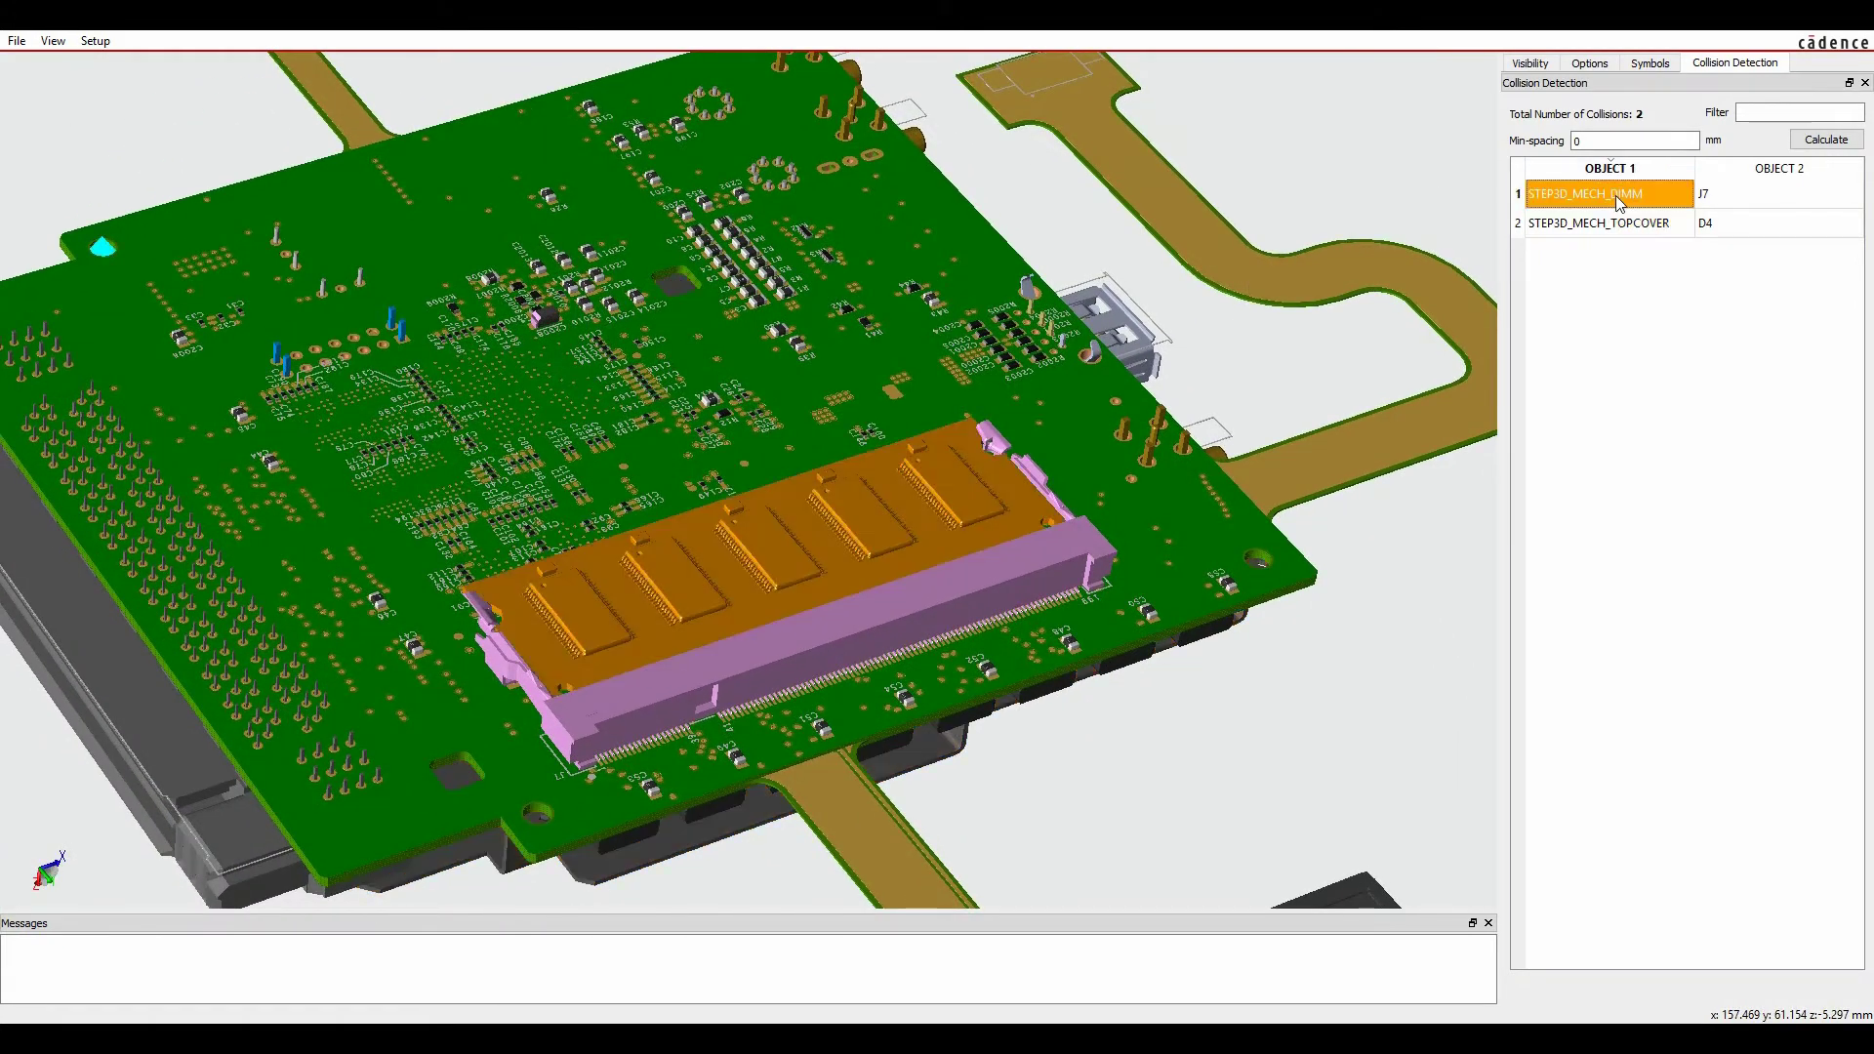
left_click(1729, 197)
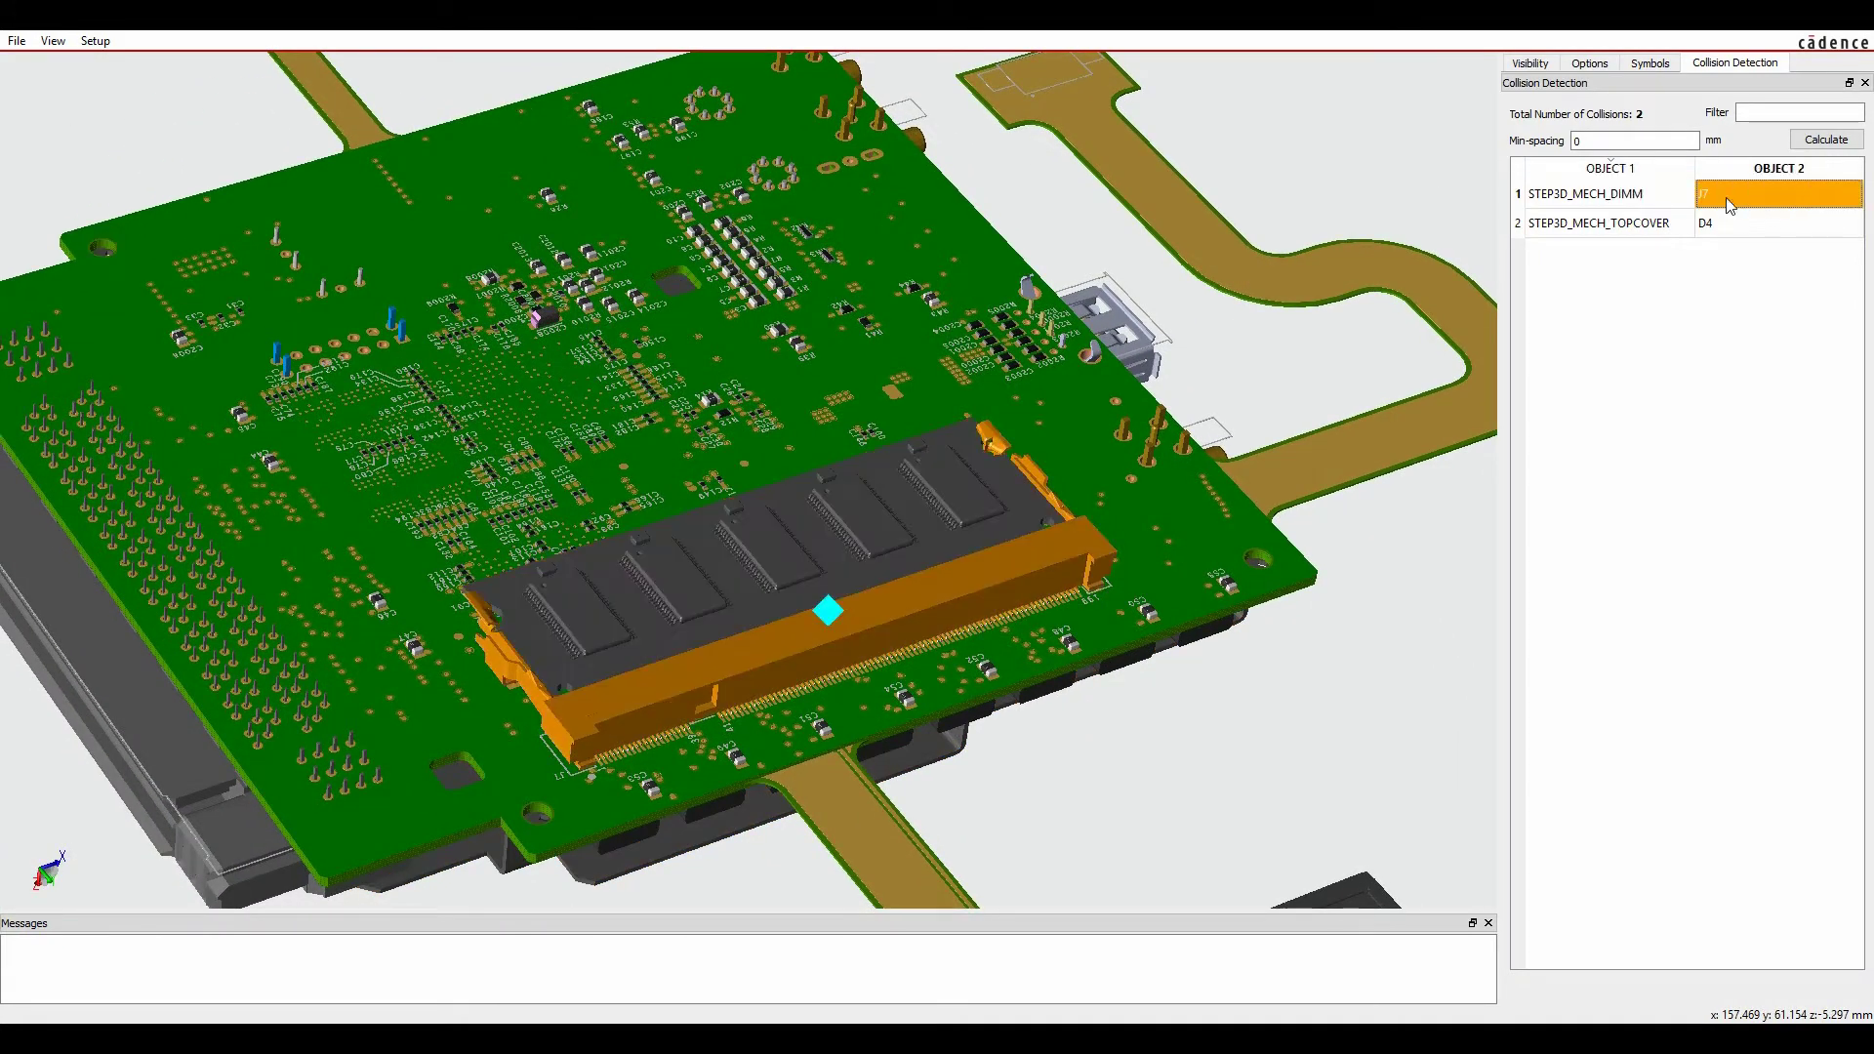
left_click(1589, 197)
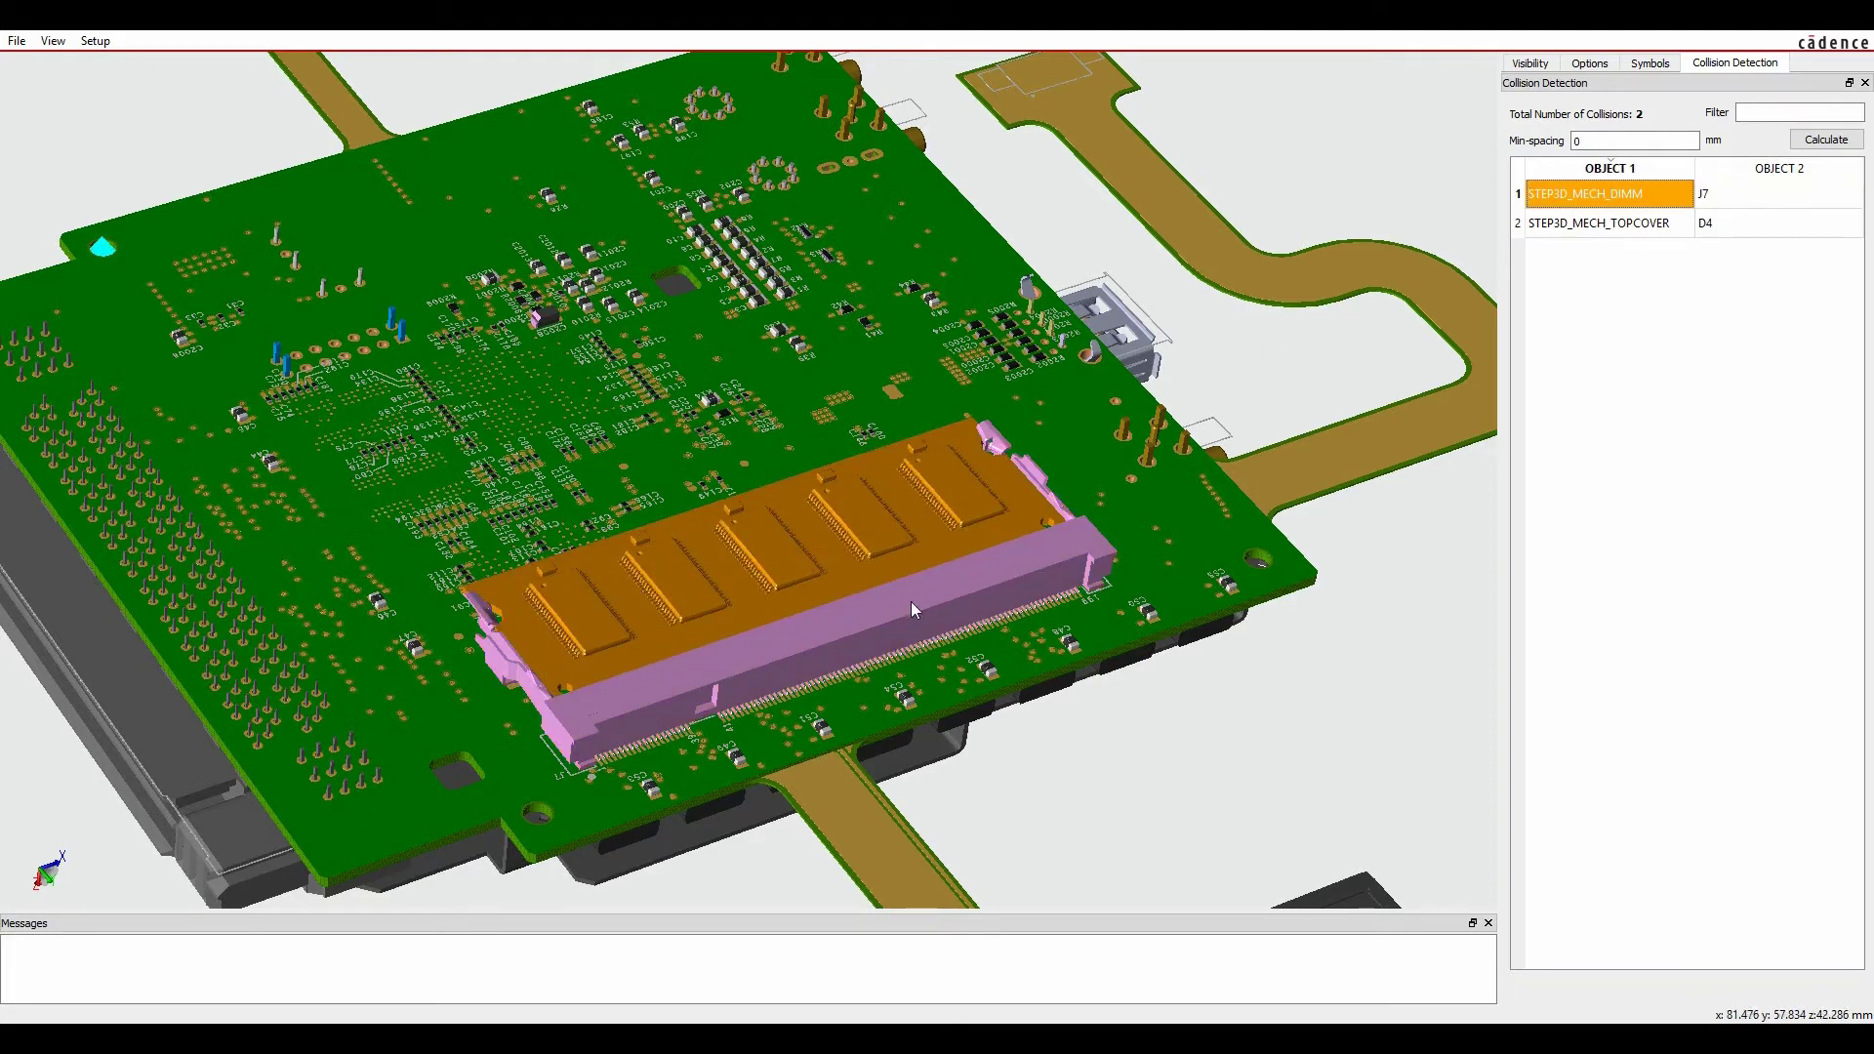
left_click(1733, 195)
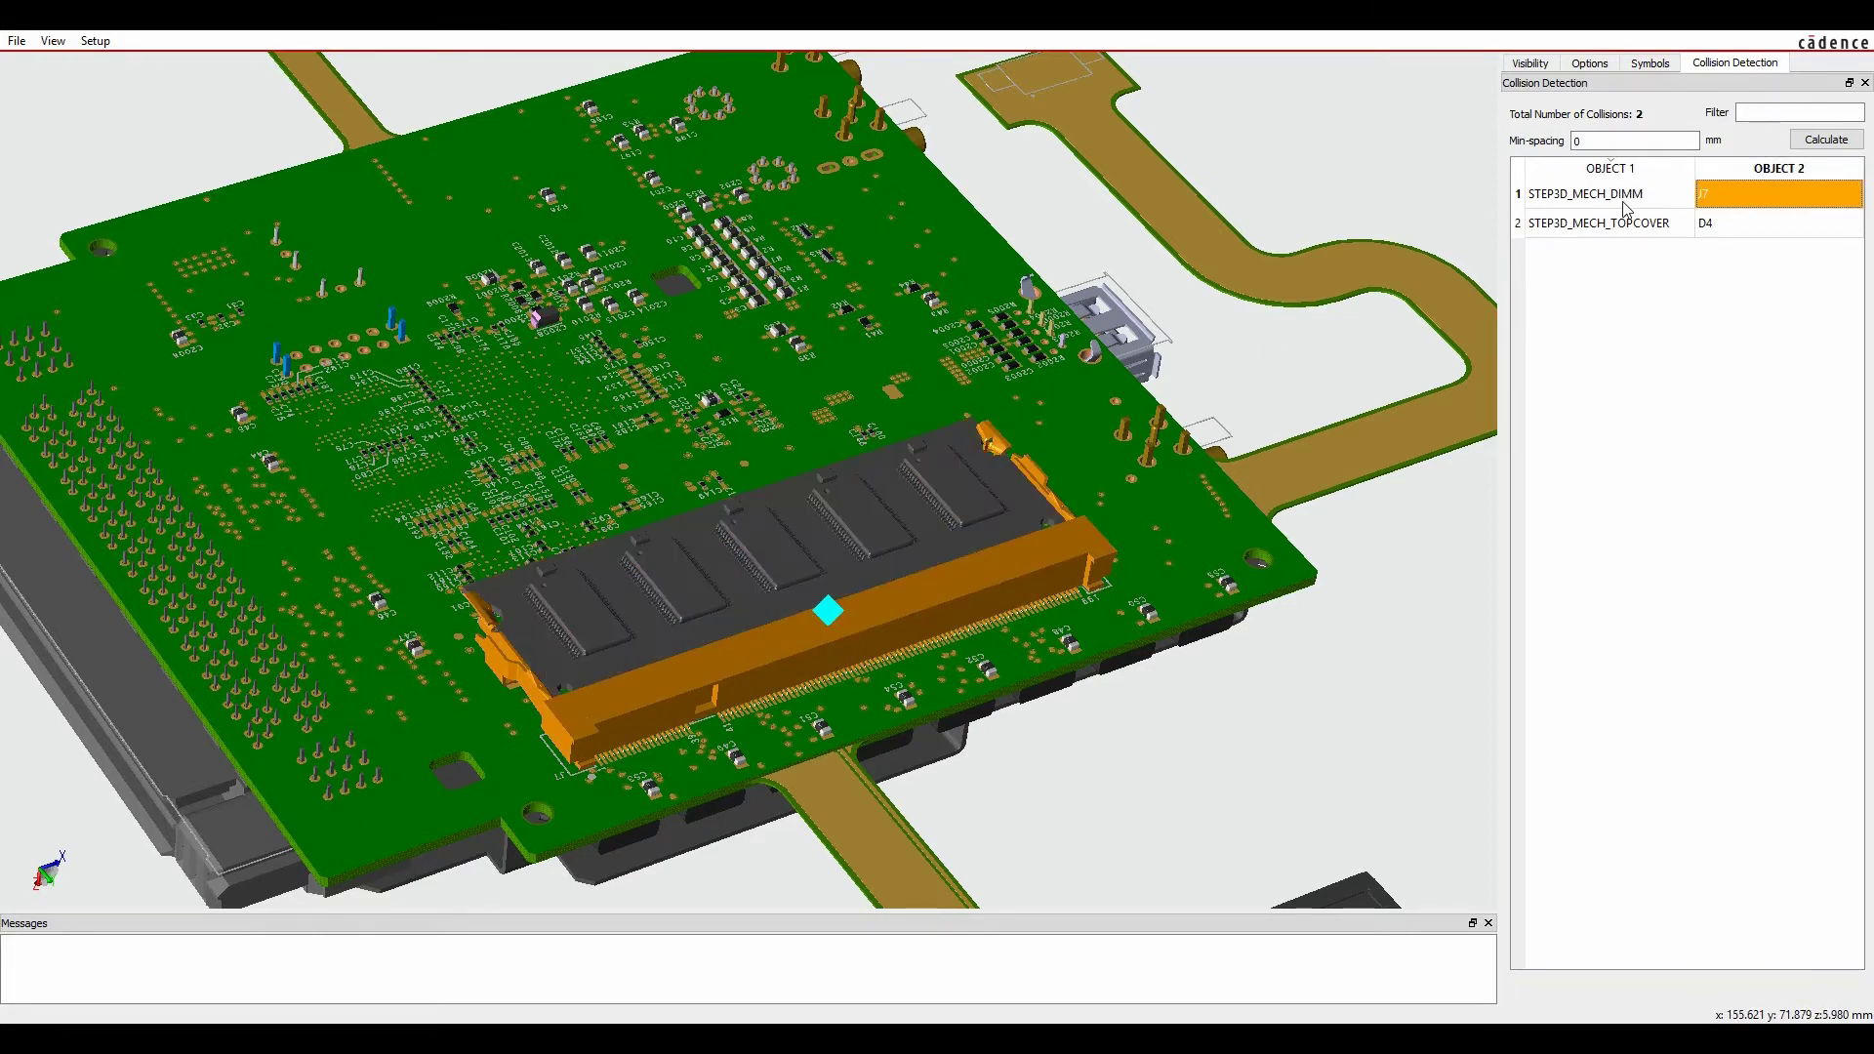
left_click(1627, 201)
left_click(1733, 200)
left_click(1633, 197)
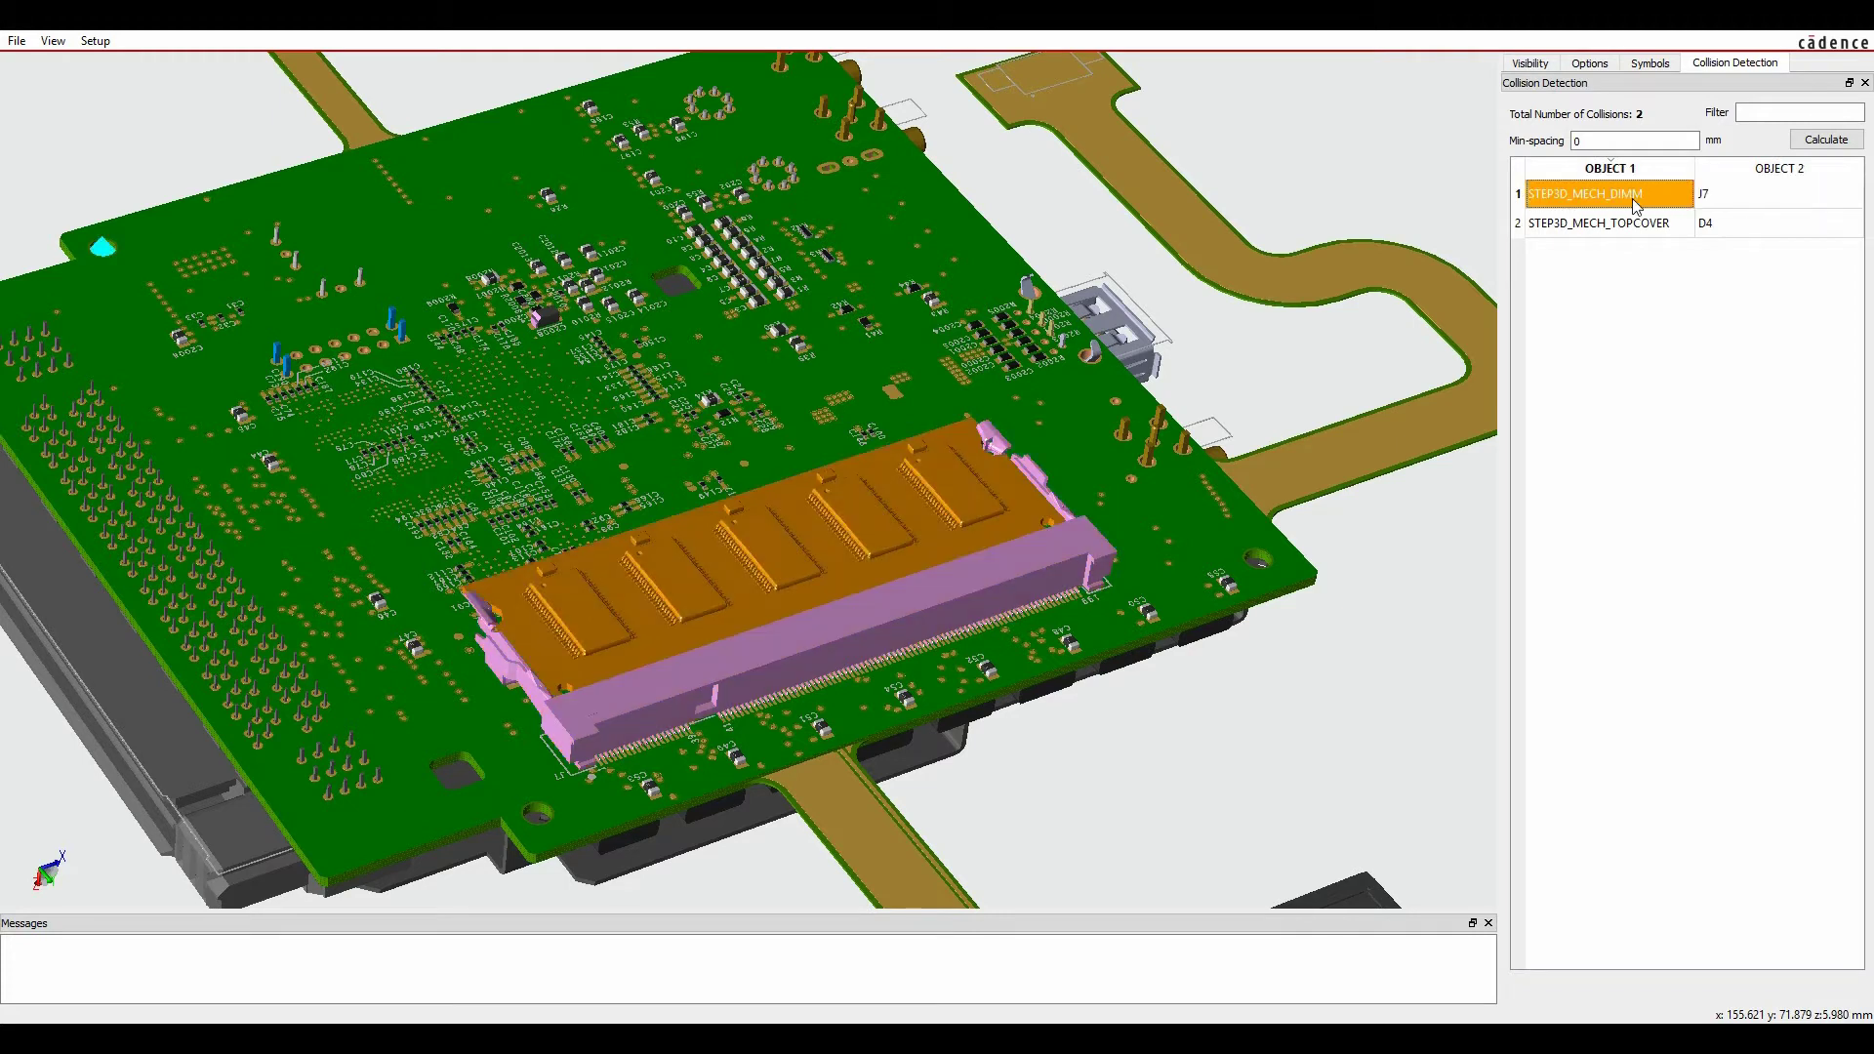
left_click(1648, 282)
Step: Start the Bend command with the board's top side facing up and show the list of bends with their angles
scroll(896, 612, "down", 3)
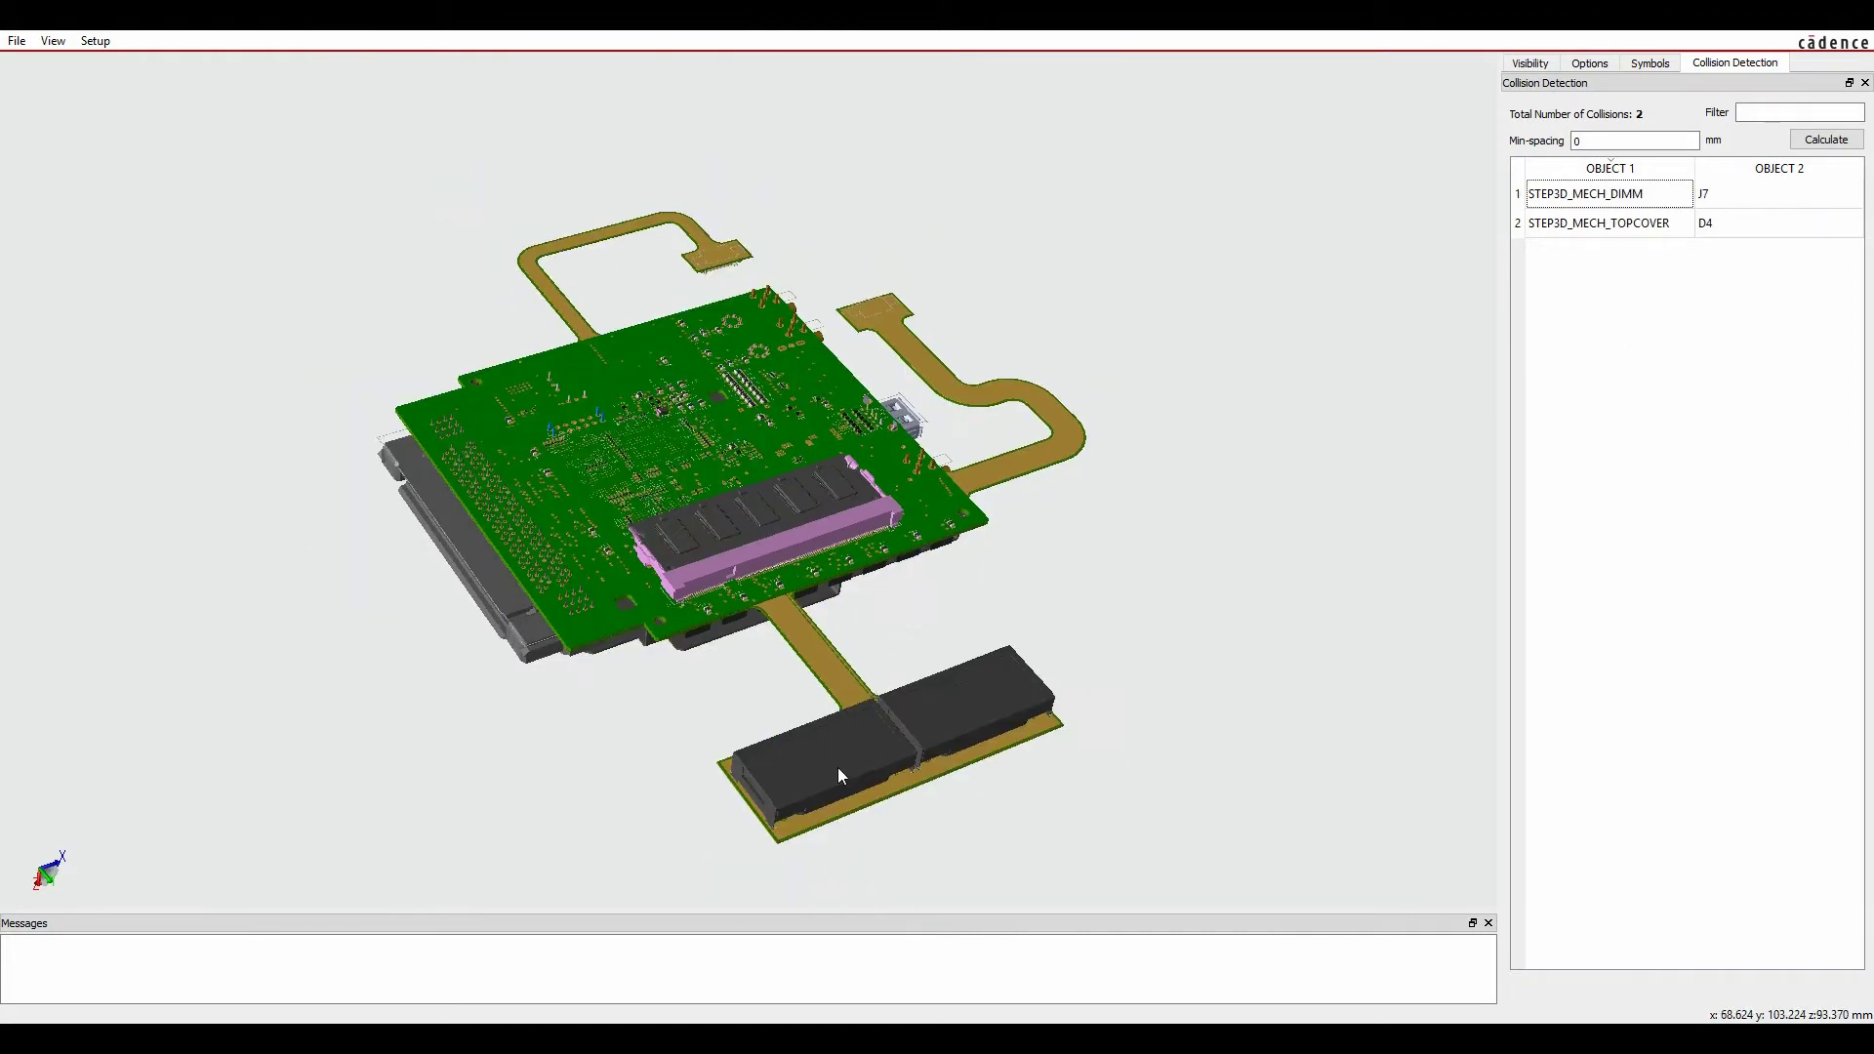
middle_click_drag(838, 771, 691, 758, "shift")
right_click(1064, 448)
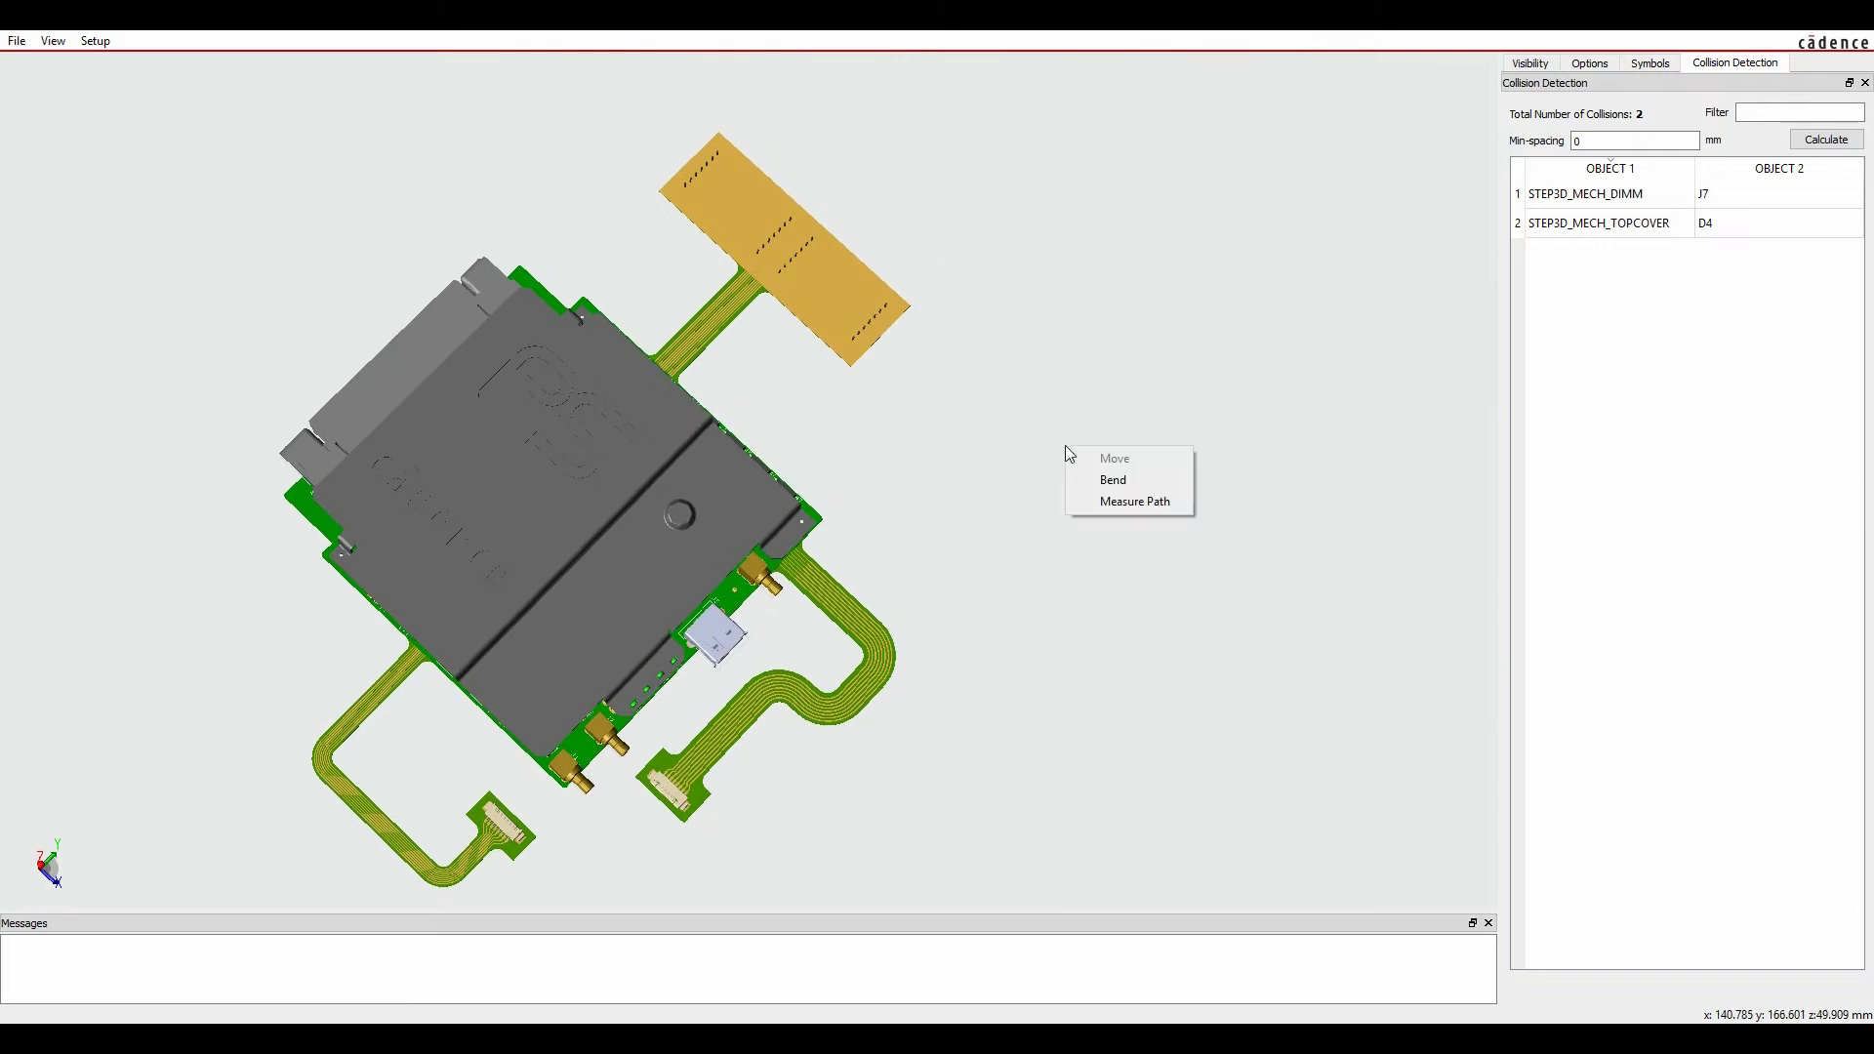
left_click(1111, 480)
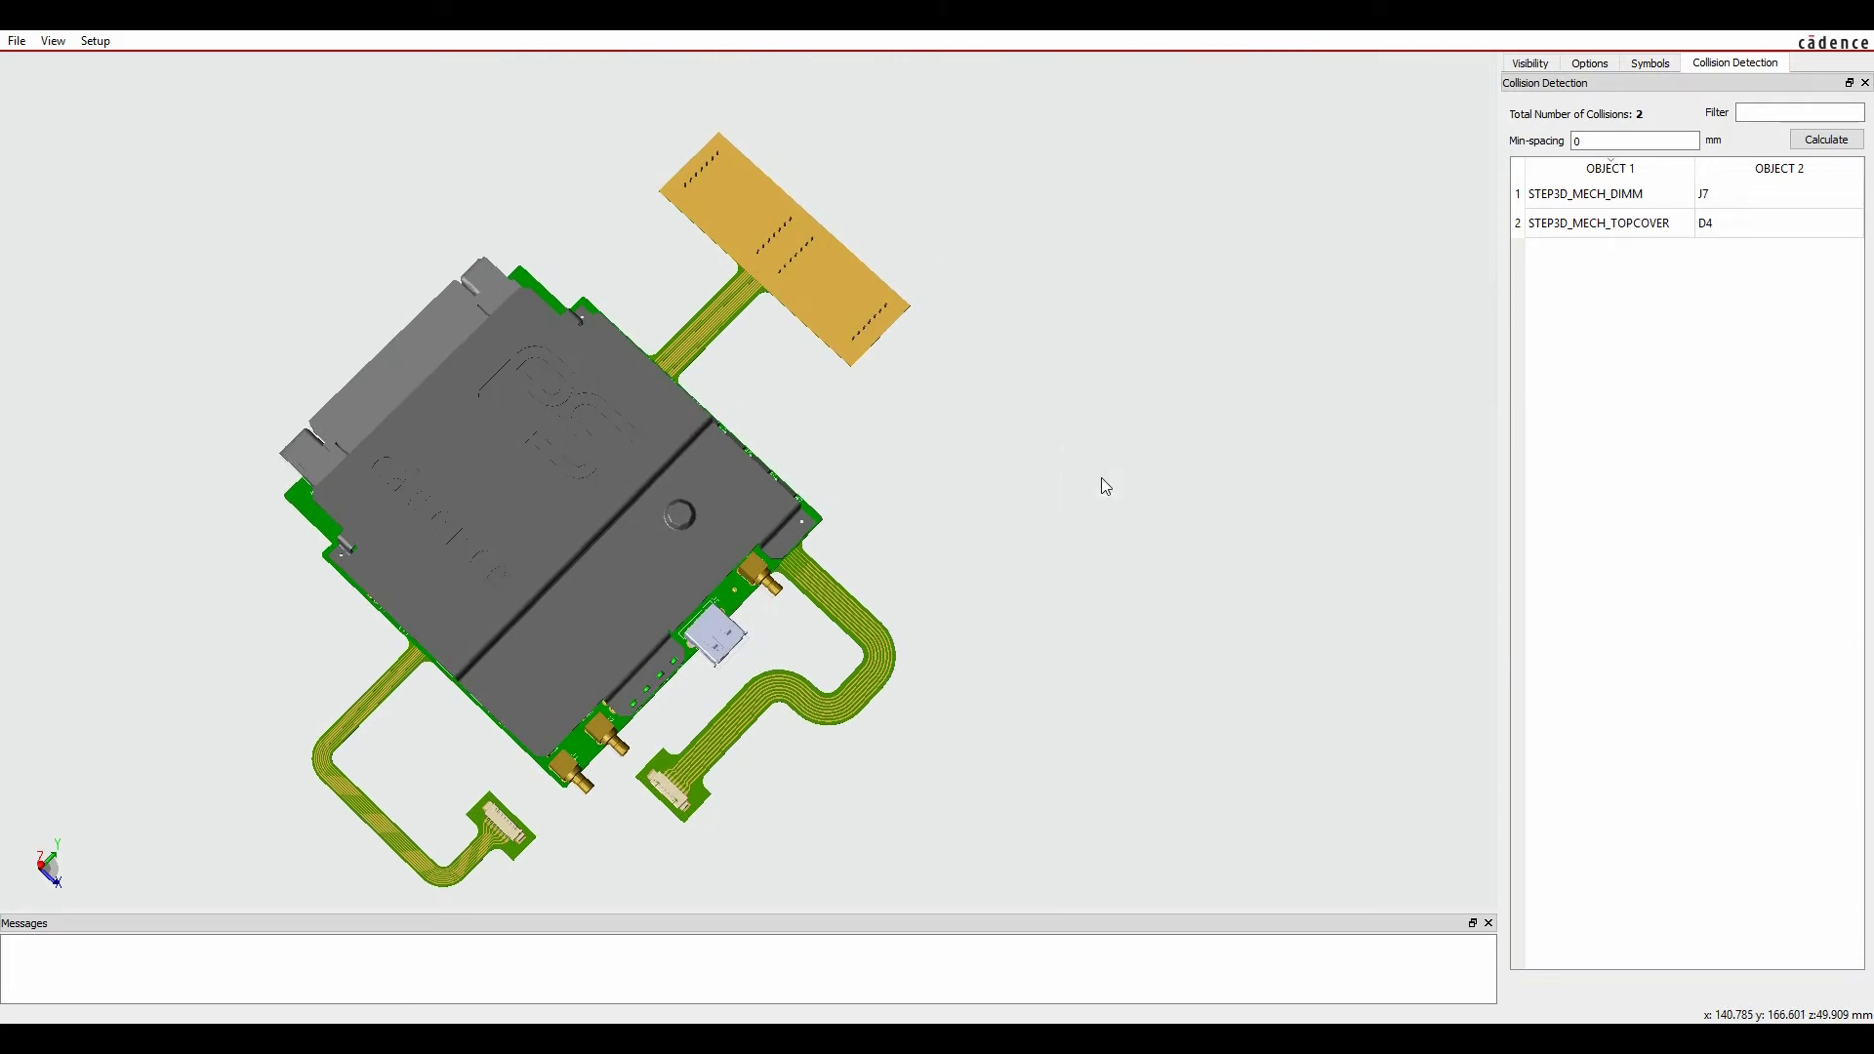
left_click(1590, 65)
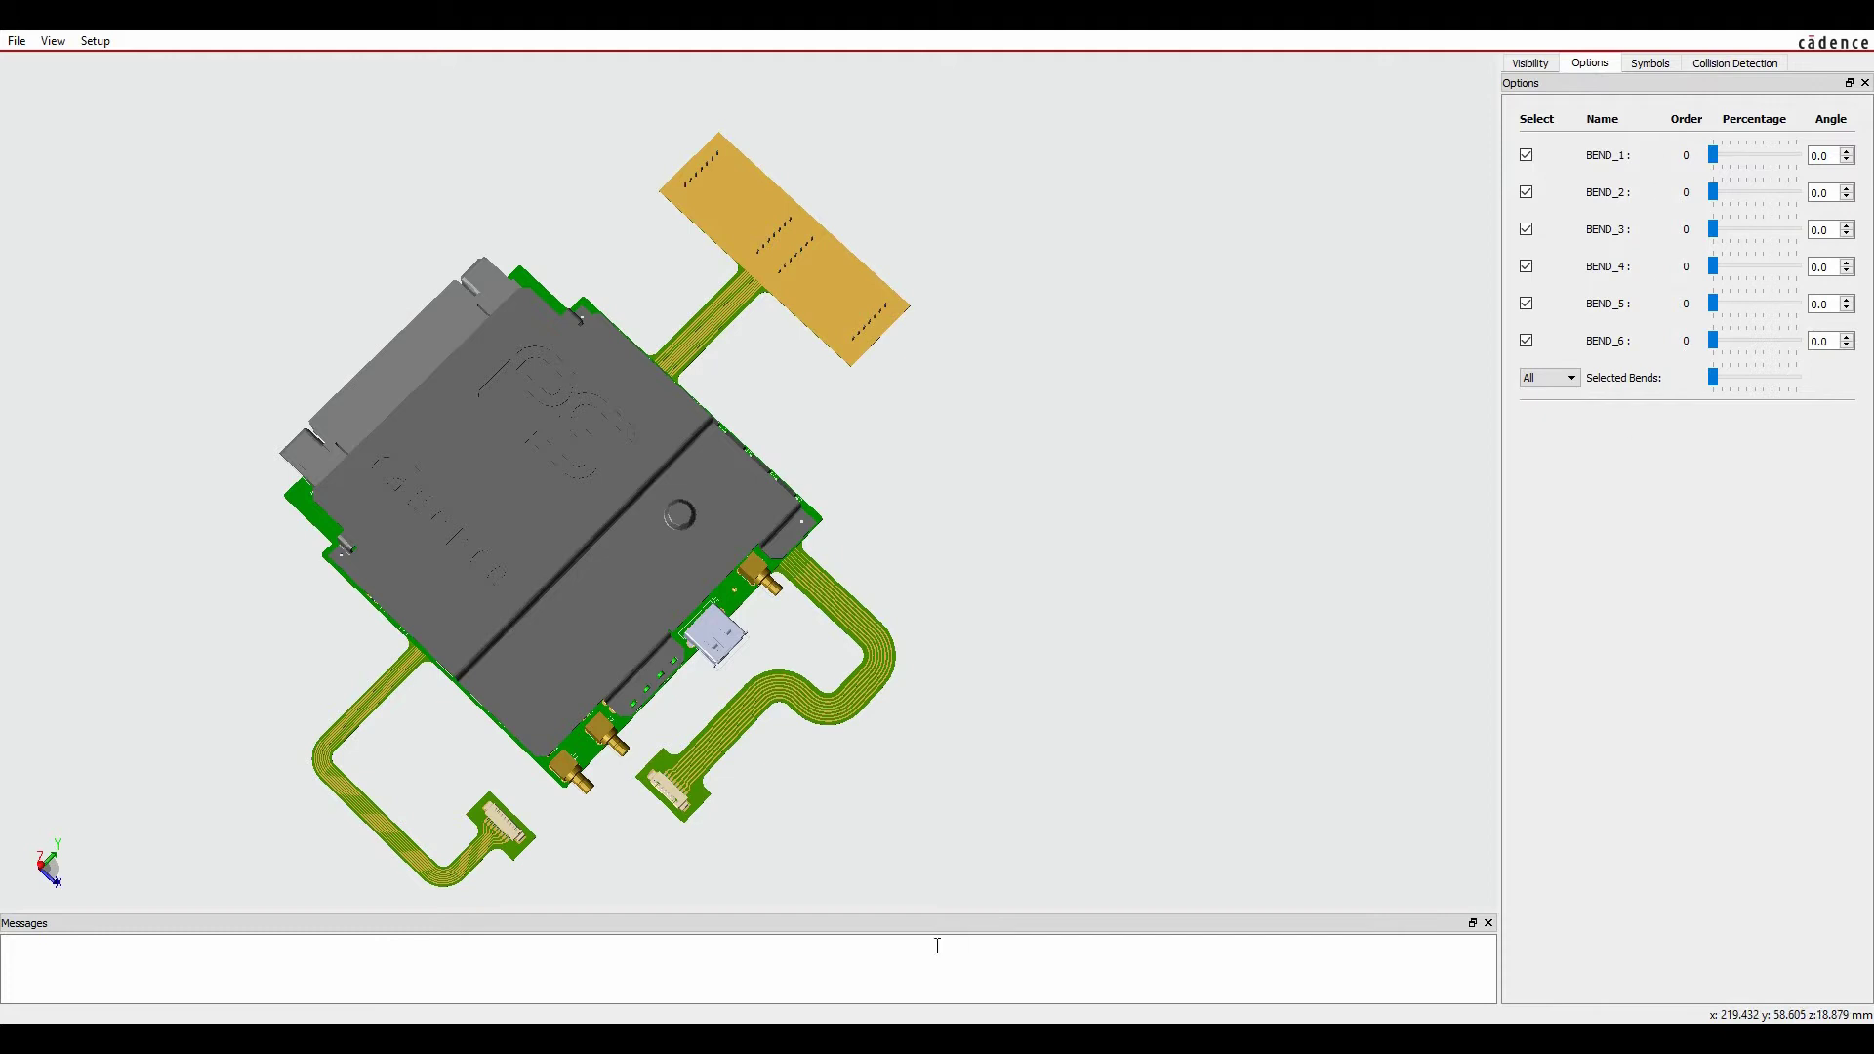
Step: Switch to the PCB layout to examine the S-shaped flex tail's bend areas and the Bend setup commands, and return to the 3D viewer
left_click(501, 965)
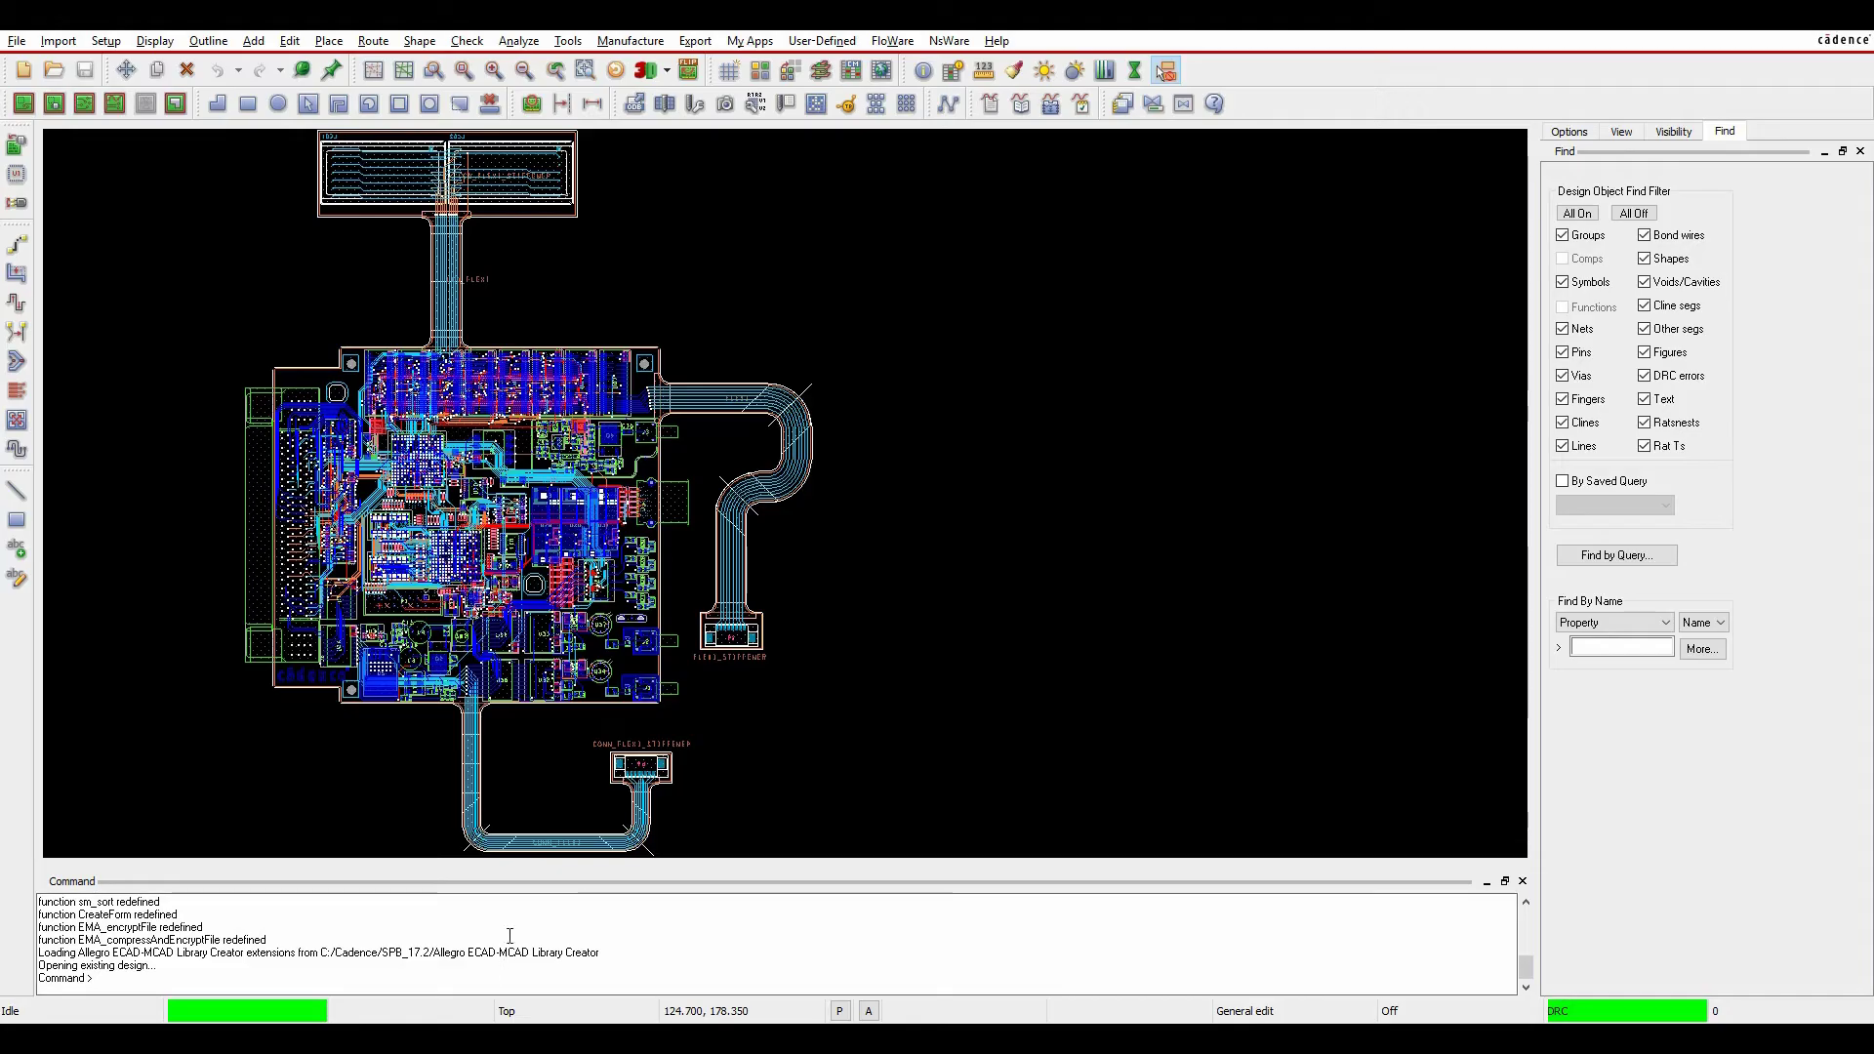
scroll(762, 527, "up", 3)
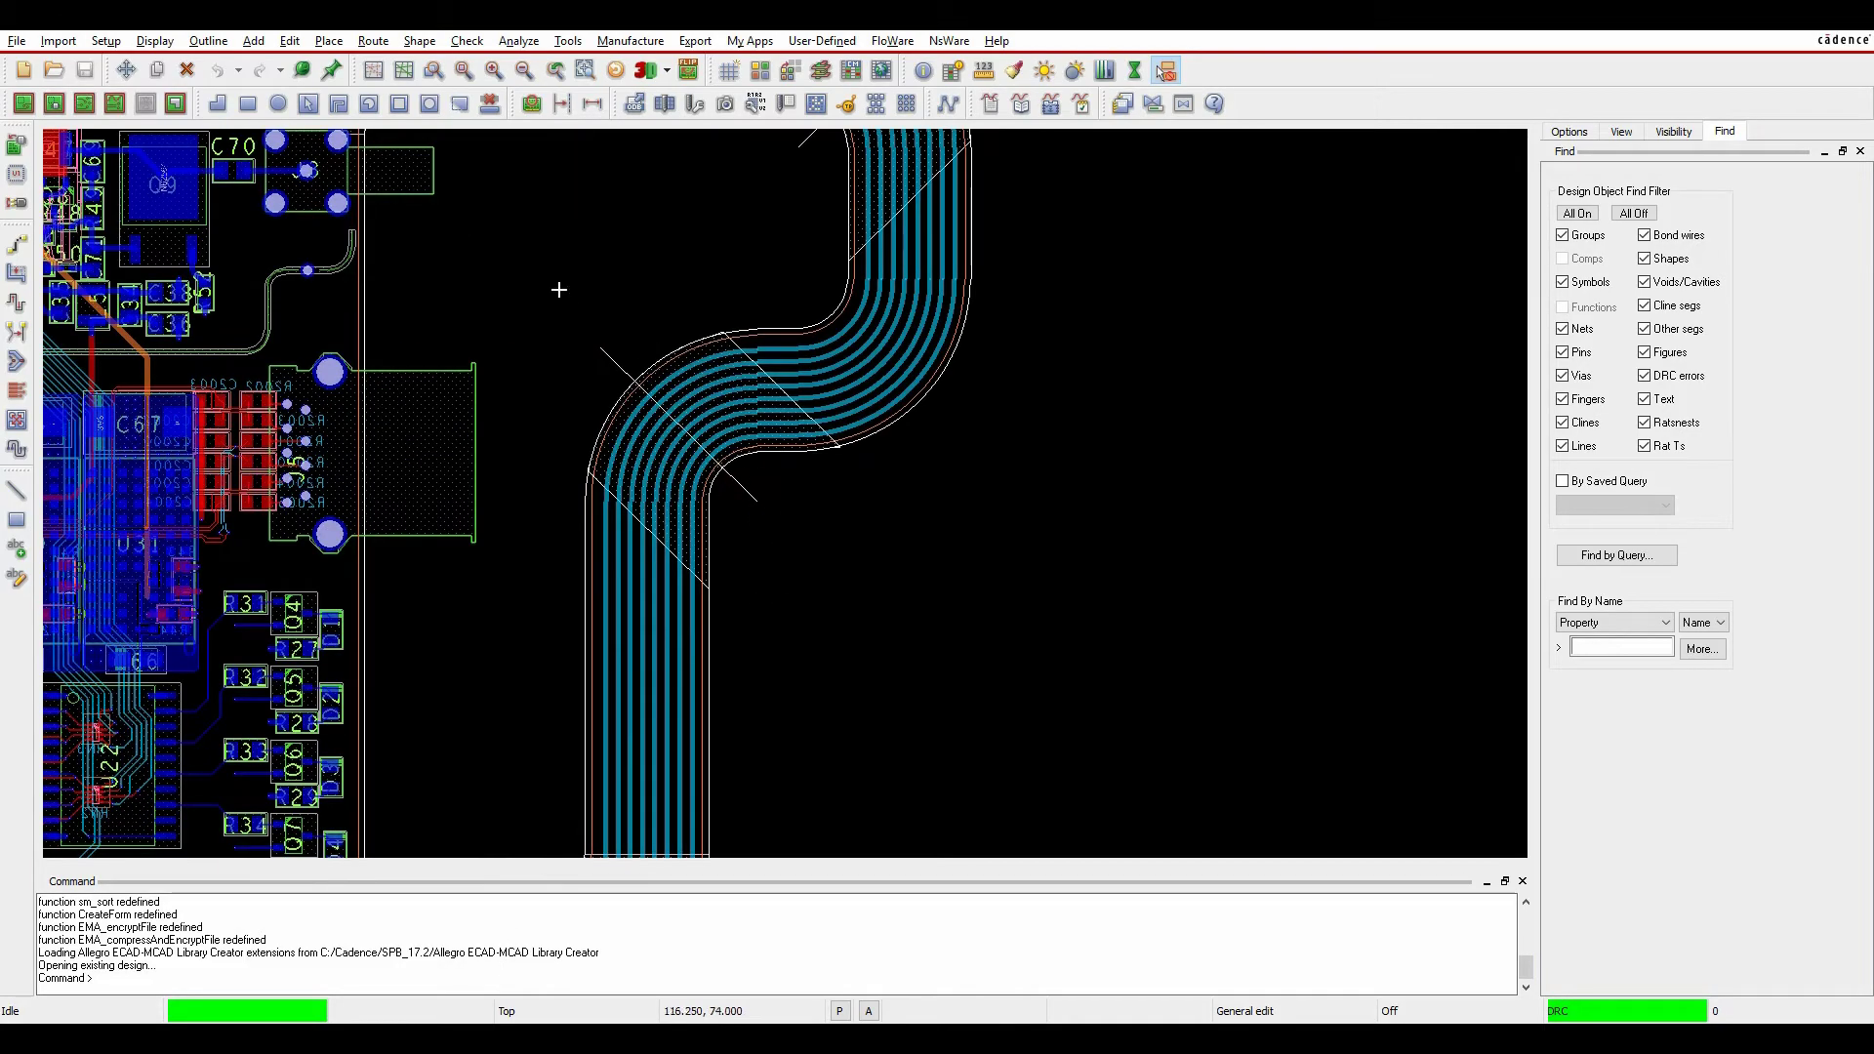
left_click(106, 40)
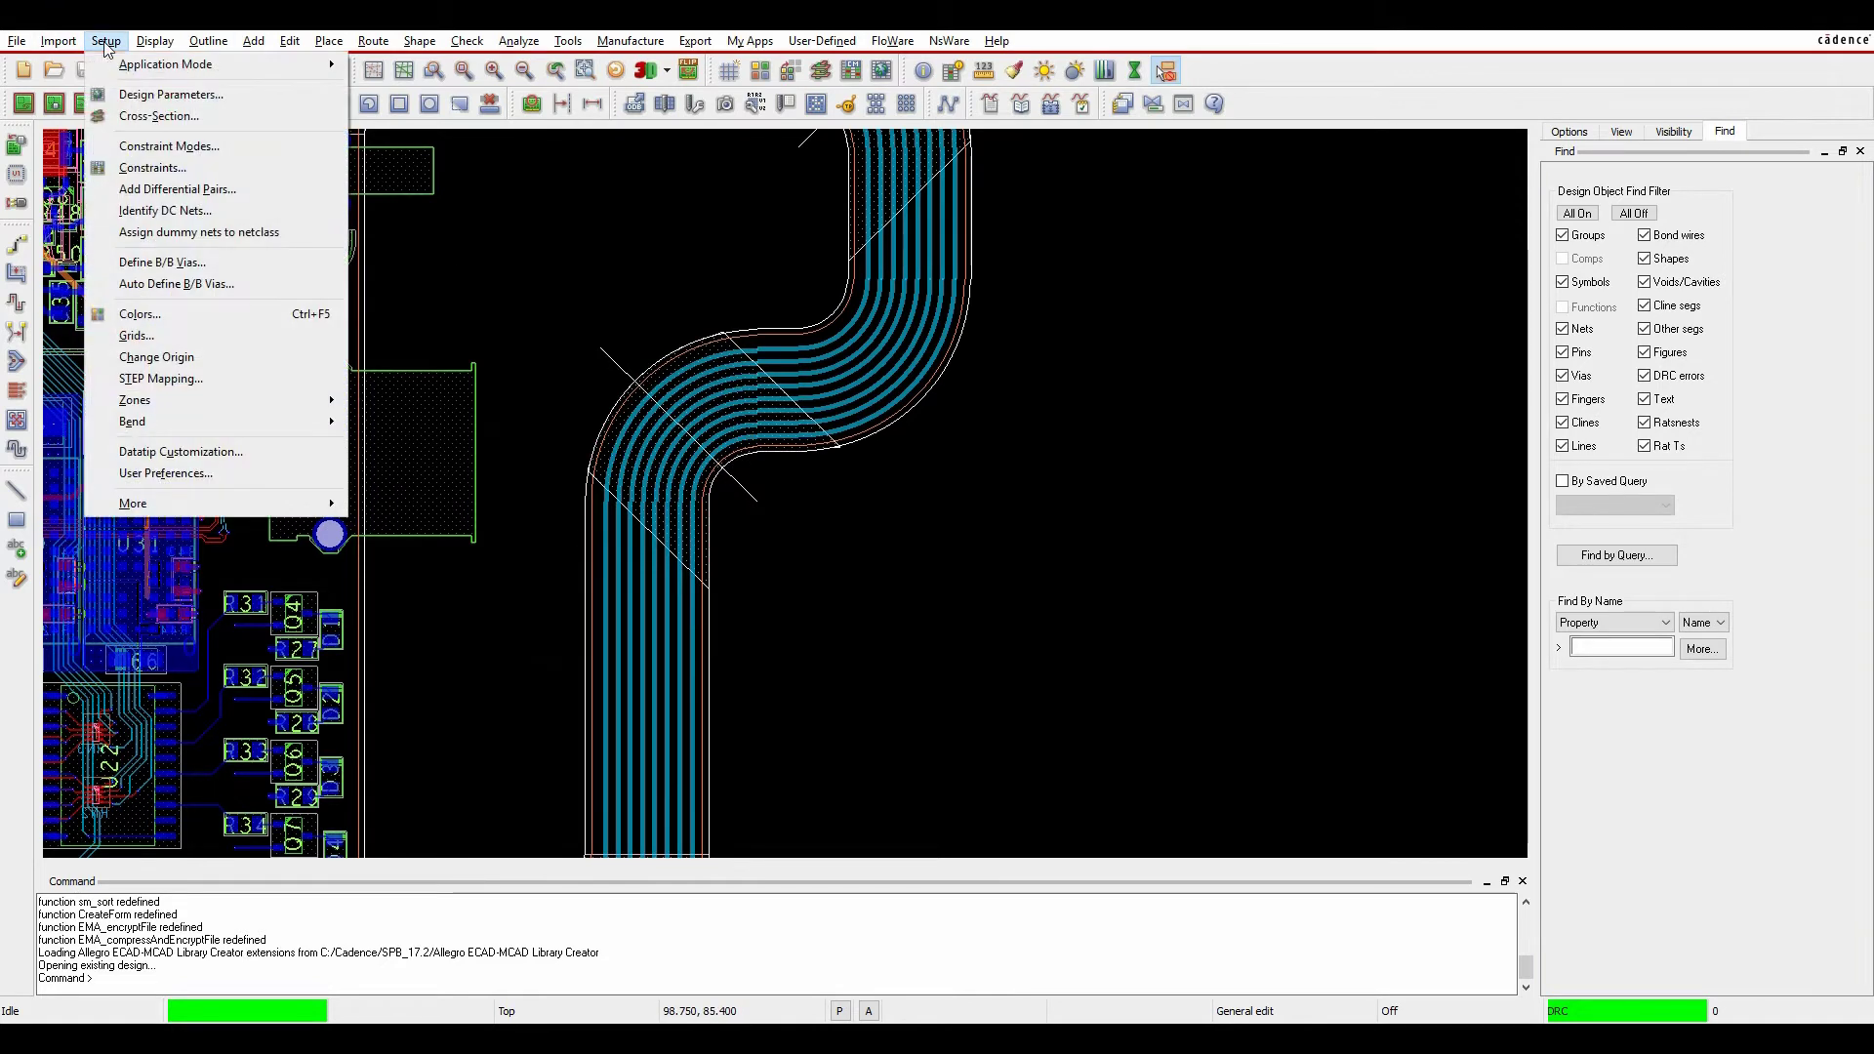
mouse_move(188, 400)
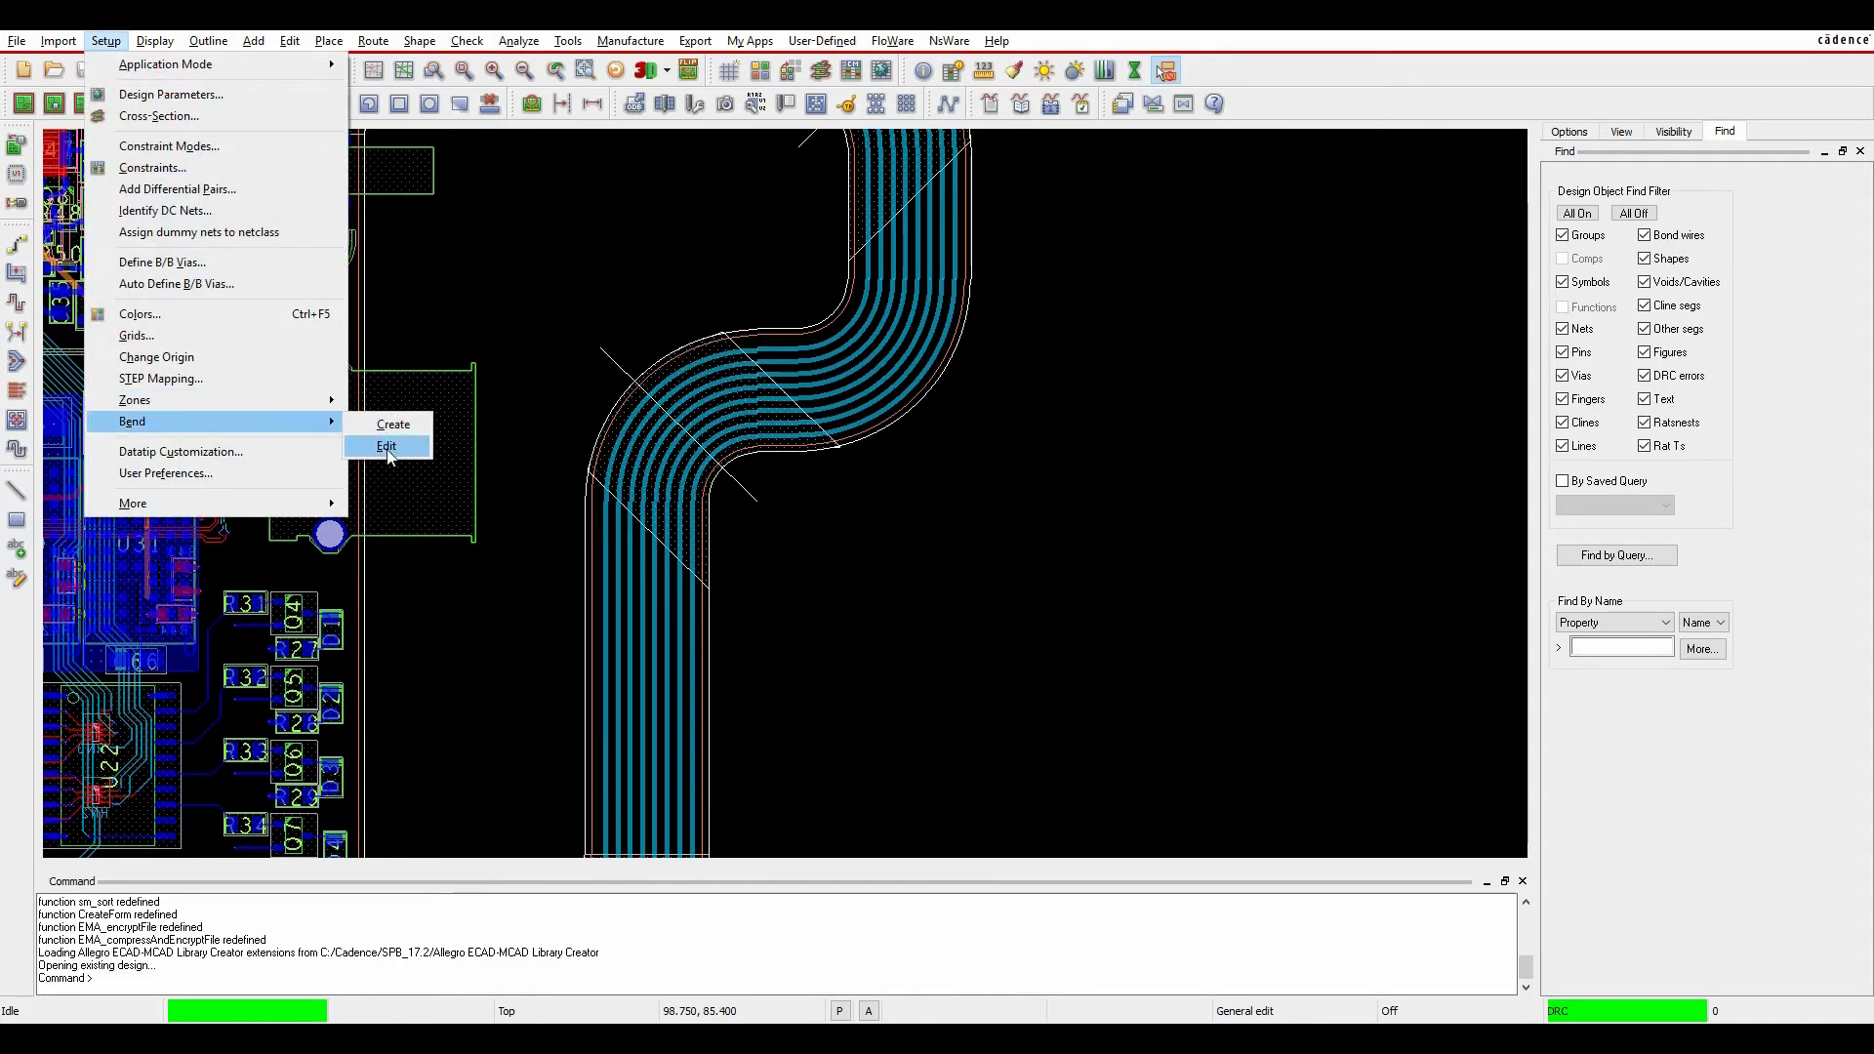
left_click(1074, 647)
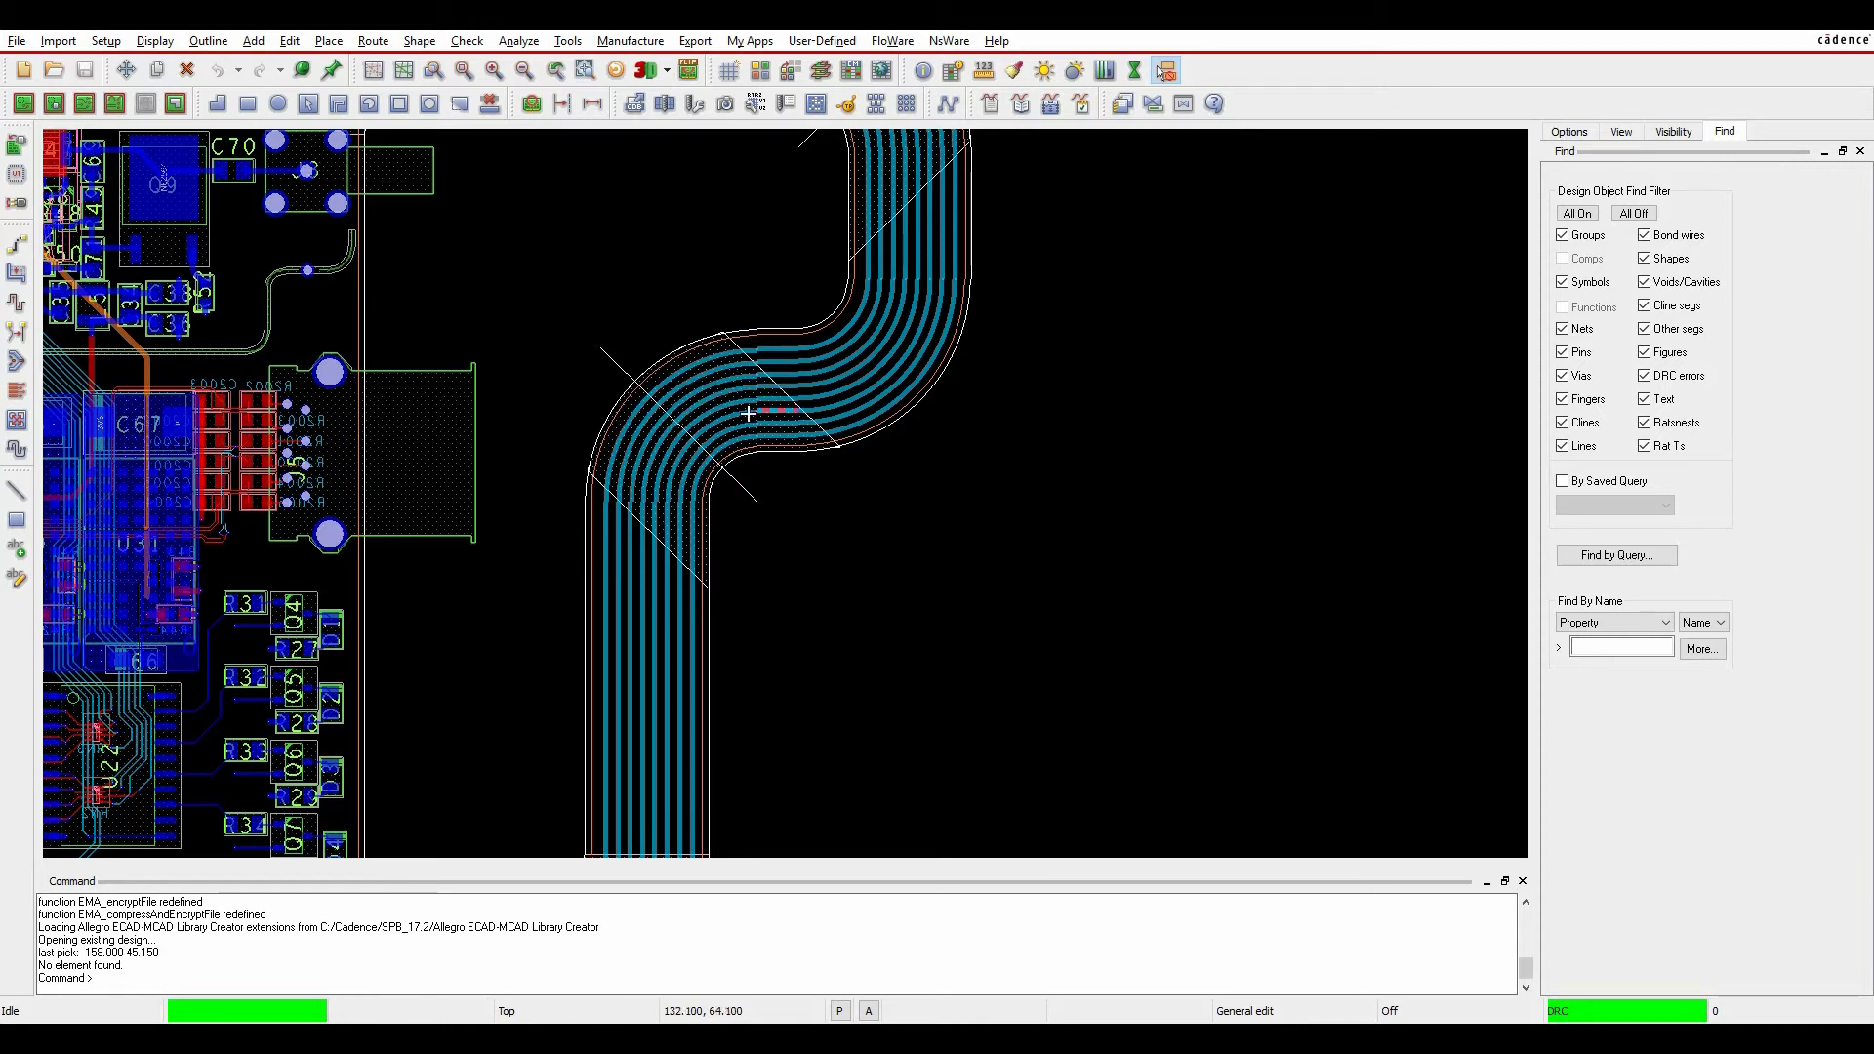
left_click(724, 974)
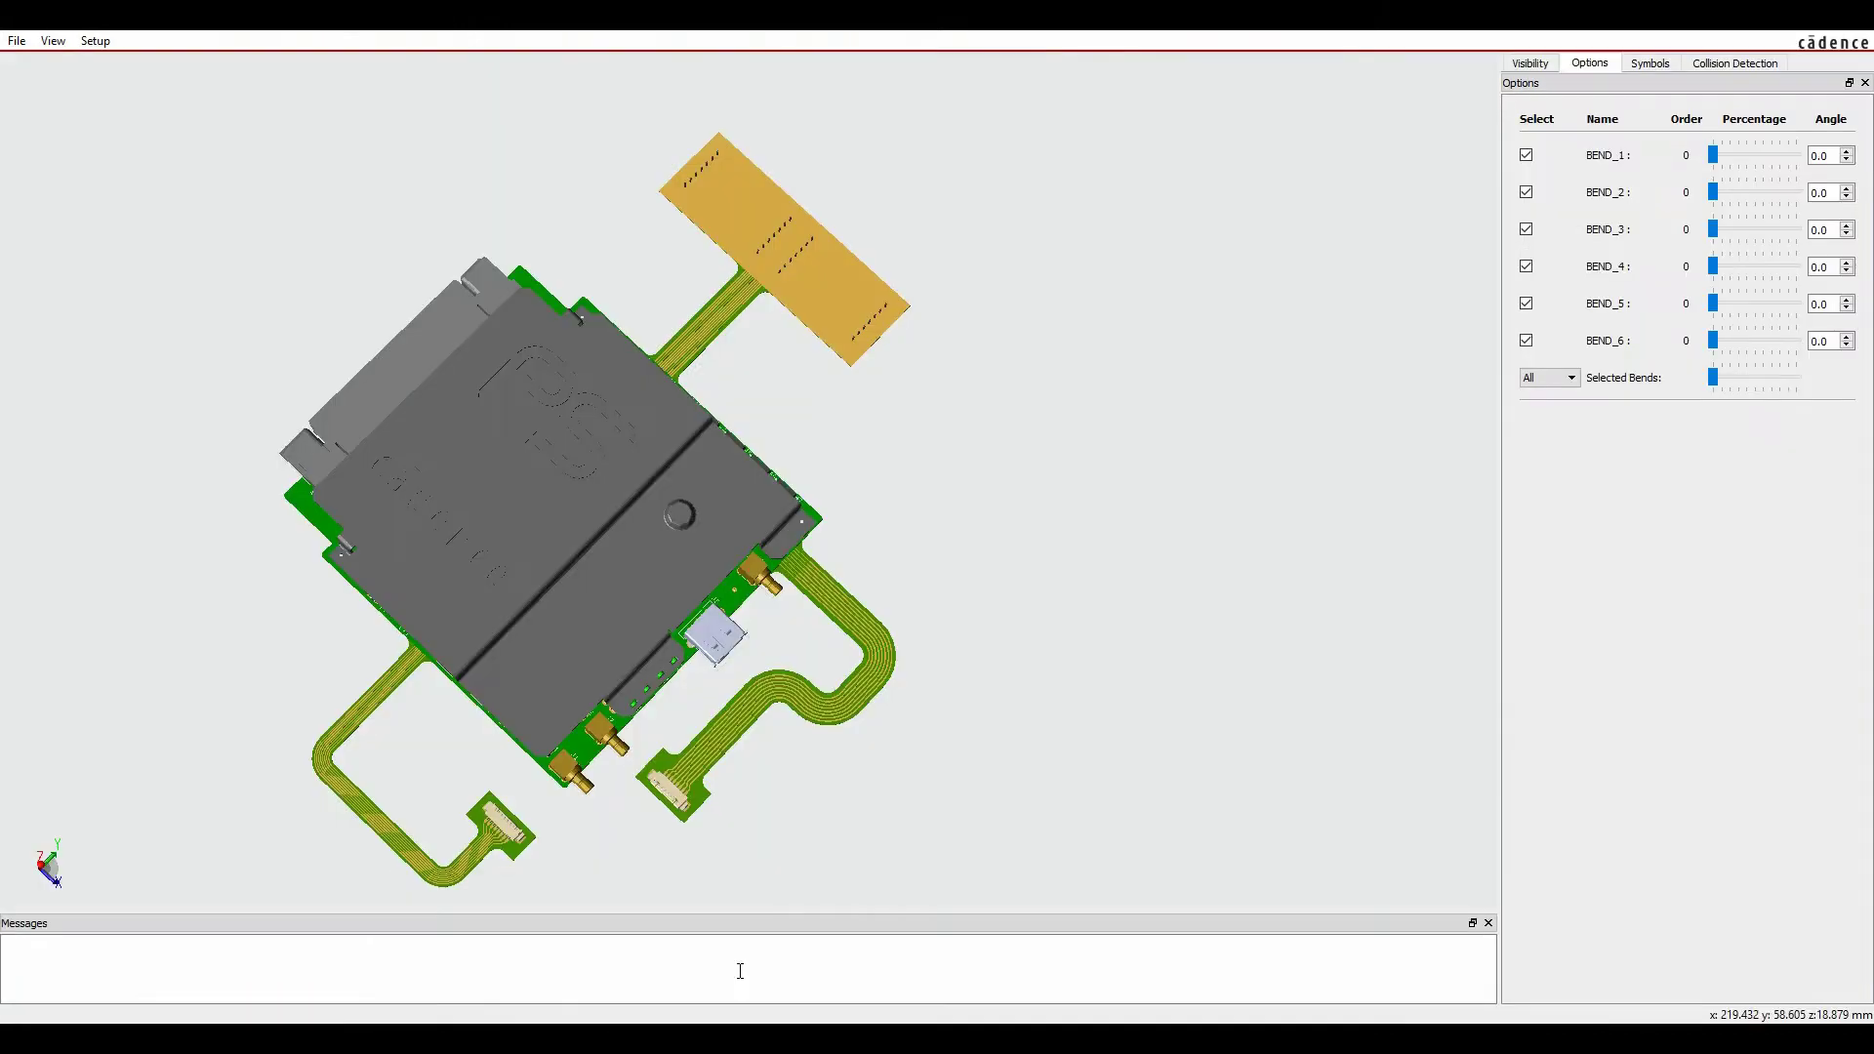
Step: Fold all six selected bends fully, examine the folded flex tails from several sides, and flatten them again
left_click(1798, 379)
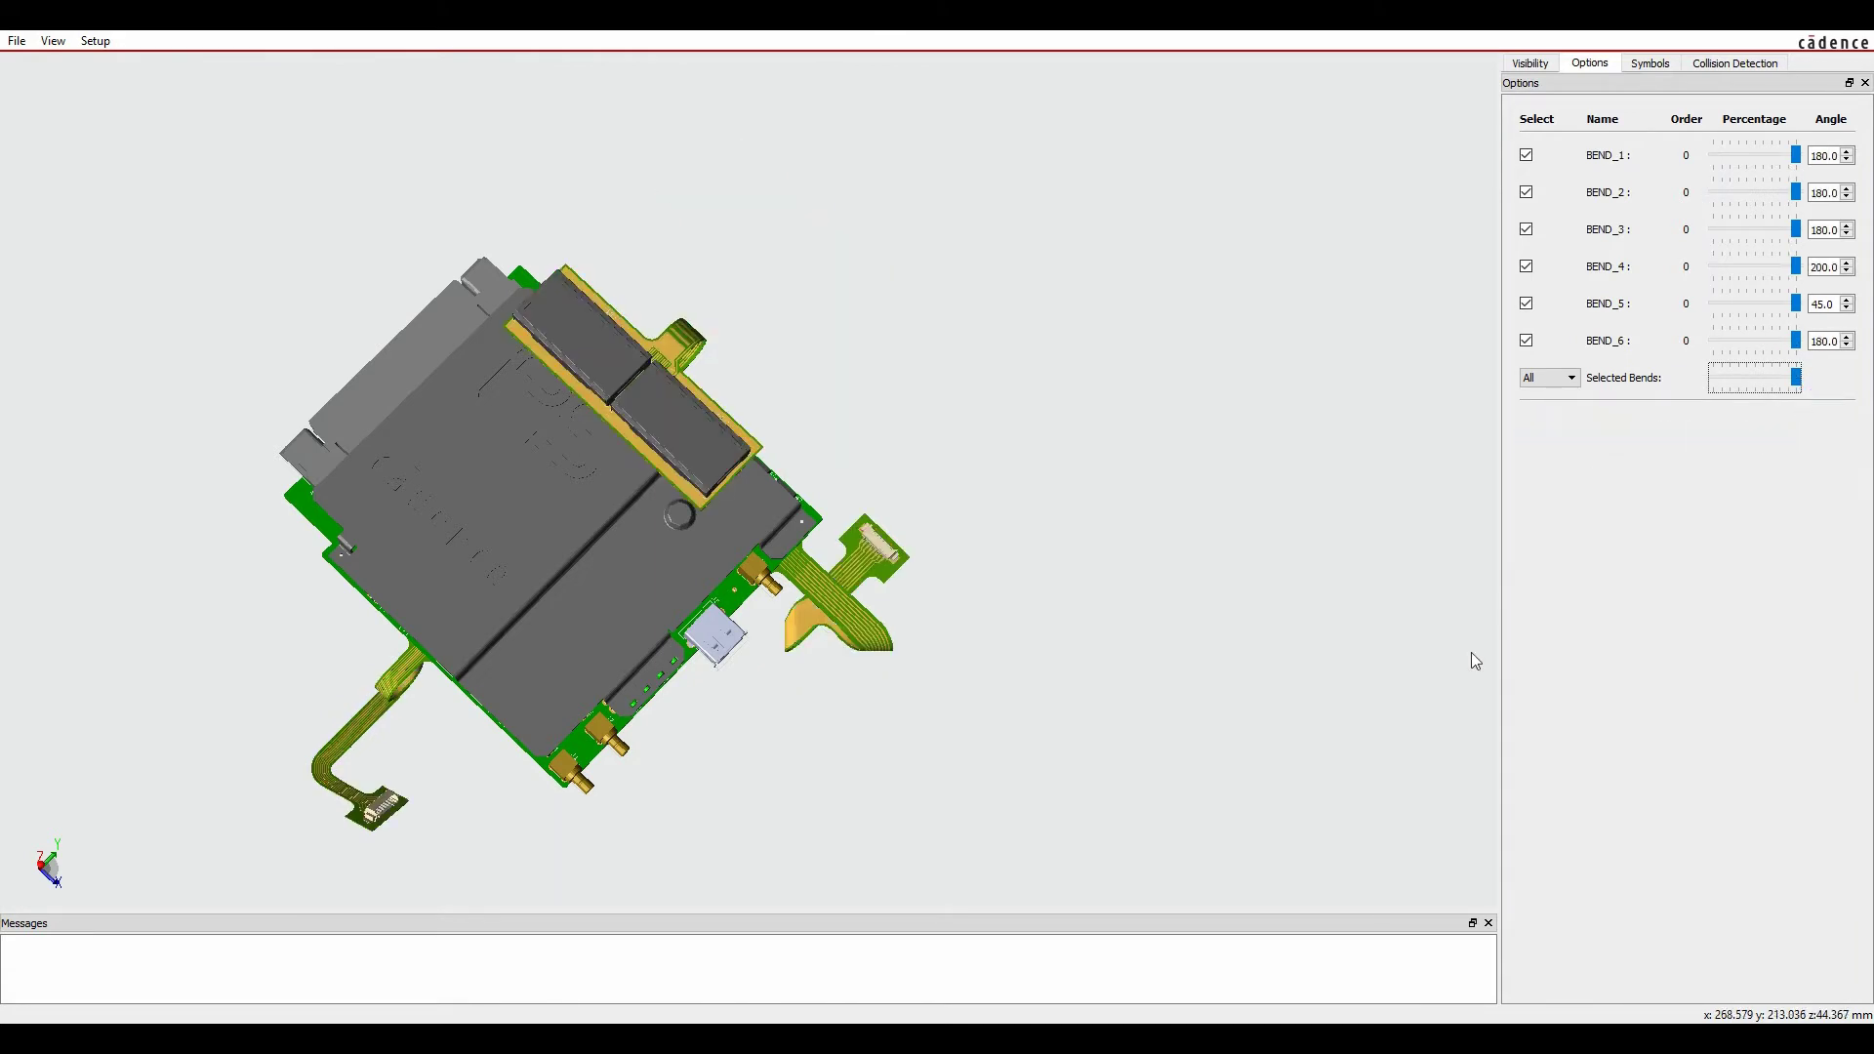
left_click_drag(1117, 757, 903, 699)
scroll(619, 519, "up", 3)
middle_click_drag(778, 779, 1338, 456)
left_click_drag(1342, 466, 1269, 410)
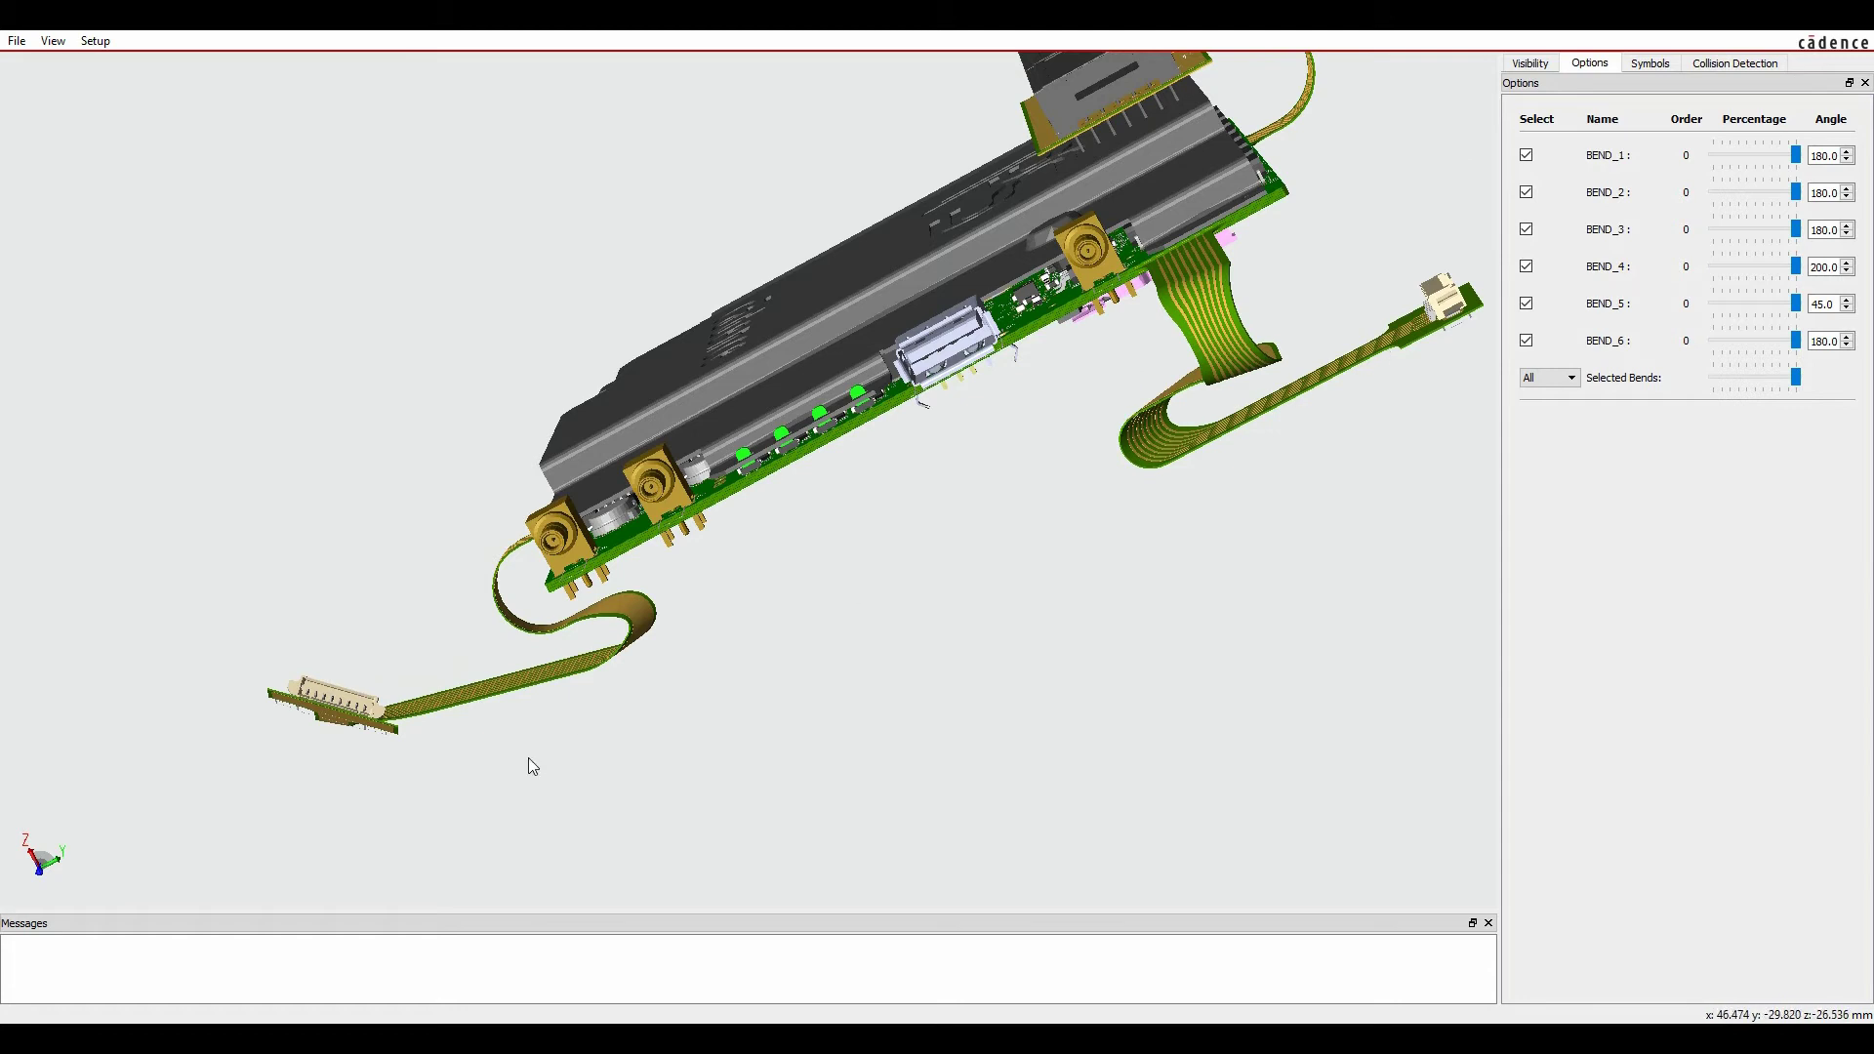
left_click_drag(551, 764, 664, 808)
left_click_drag(696, 488, 576, 740)
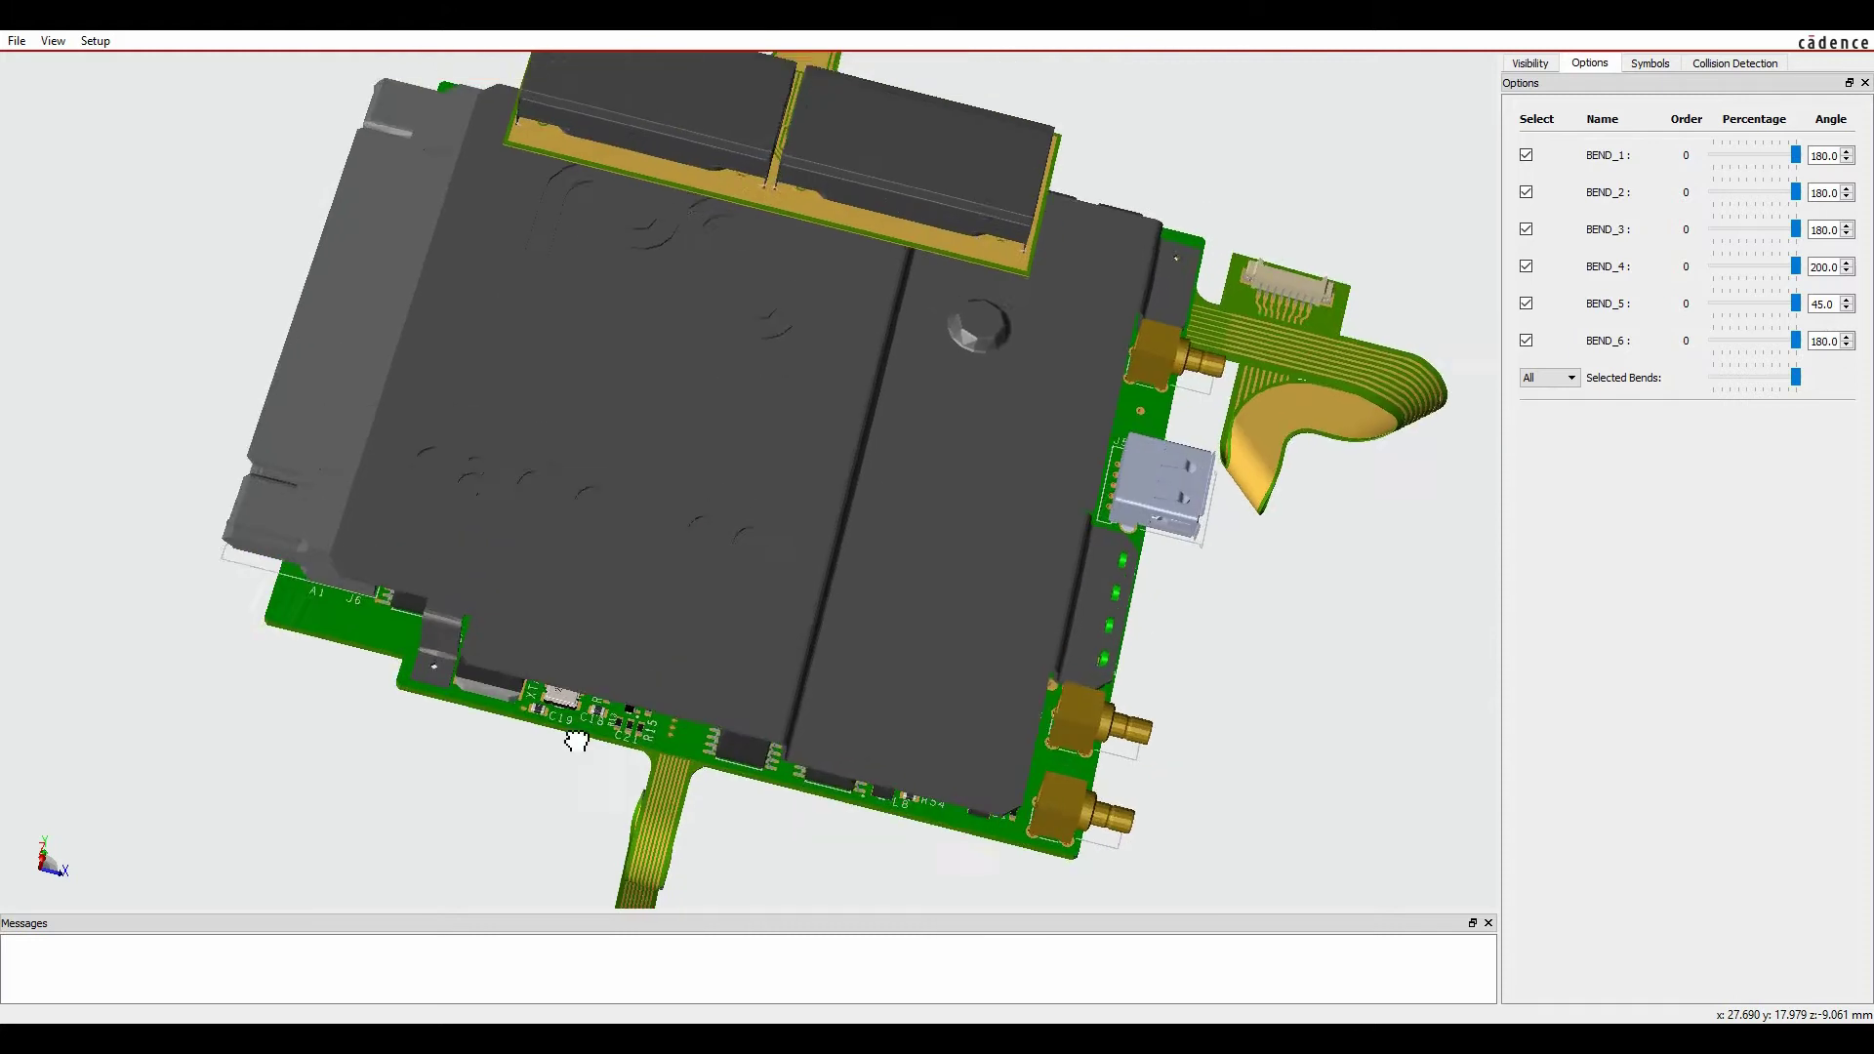
middle_click_drag(576, 740, 483, 871)
middle_click_drag(761, 619, 757, 536)
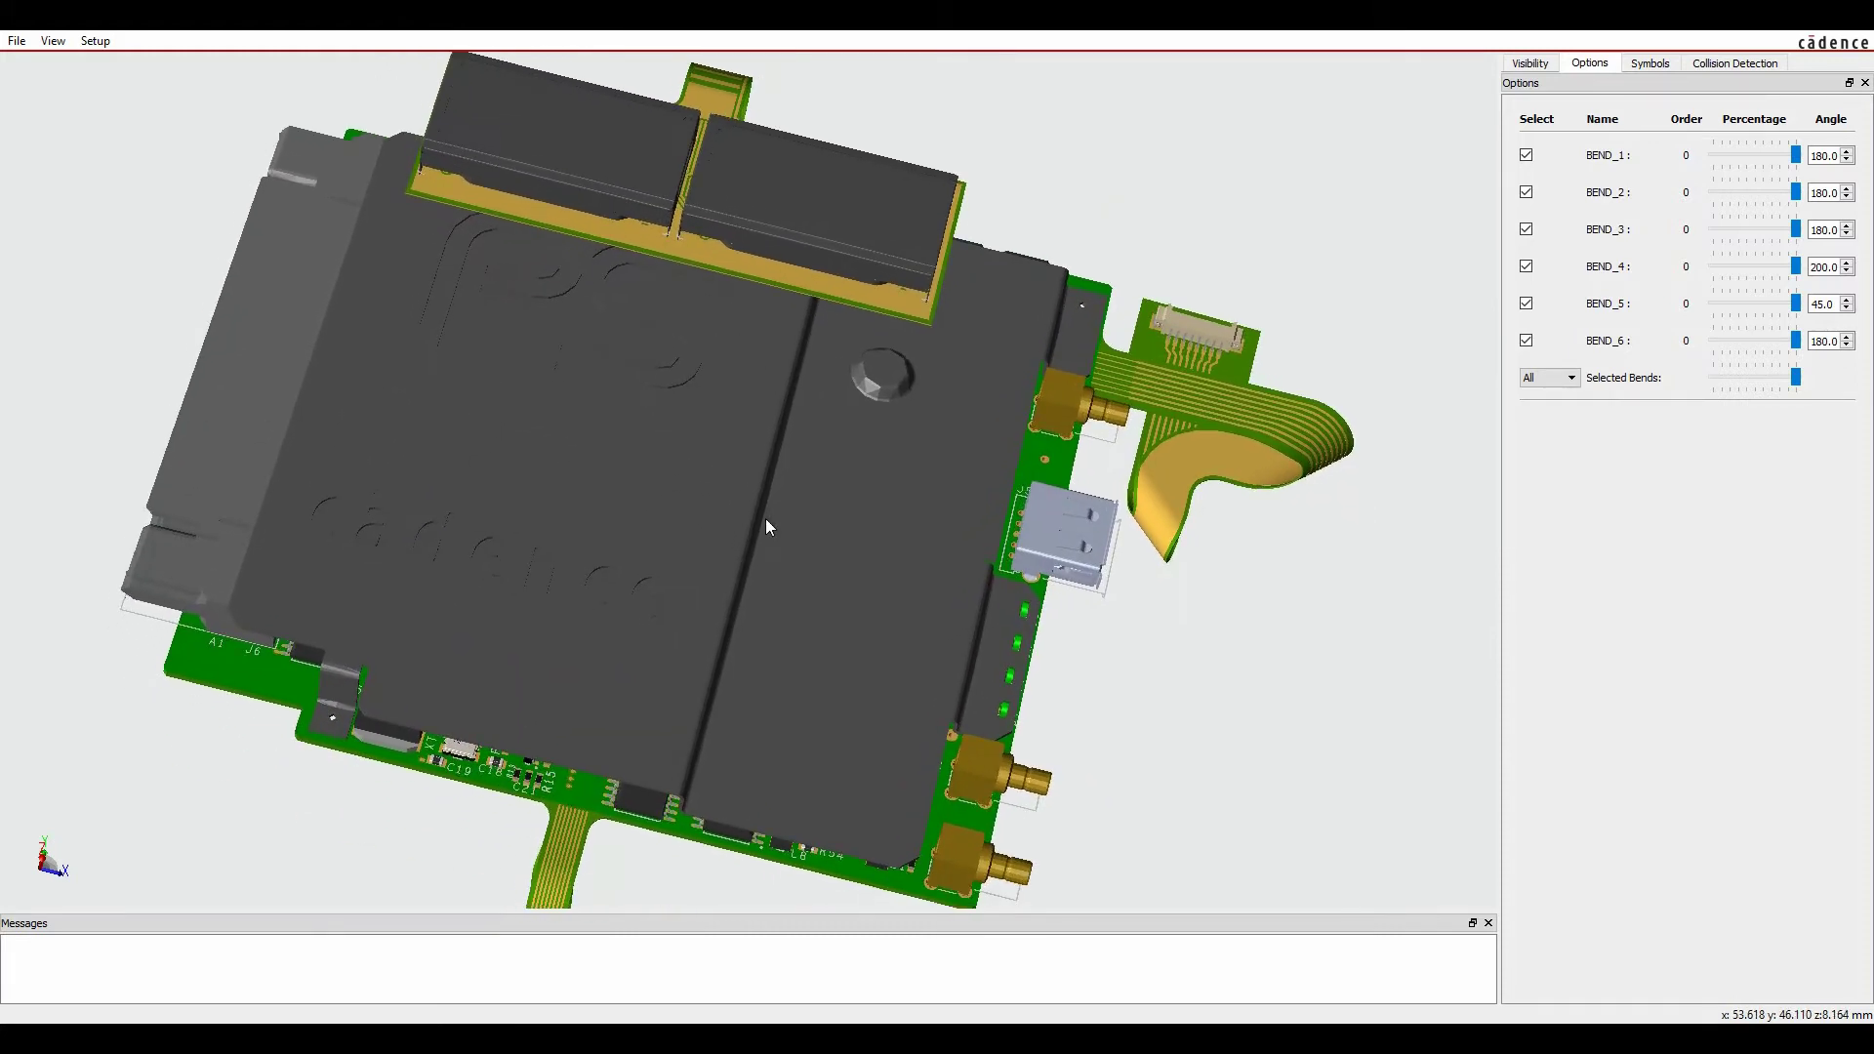
left_click(1716, 380)
Step: Hide the STEP3D_MECH_TOPCOVER symbol on the TOP layer and view the LTM8025 components underneath up close
left_click(1650, 63)
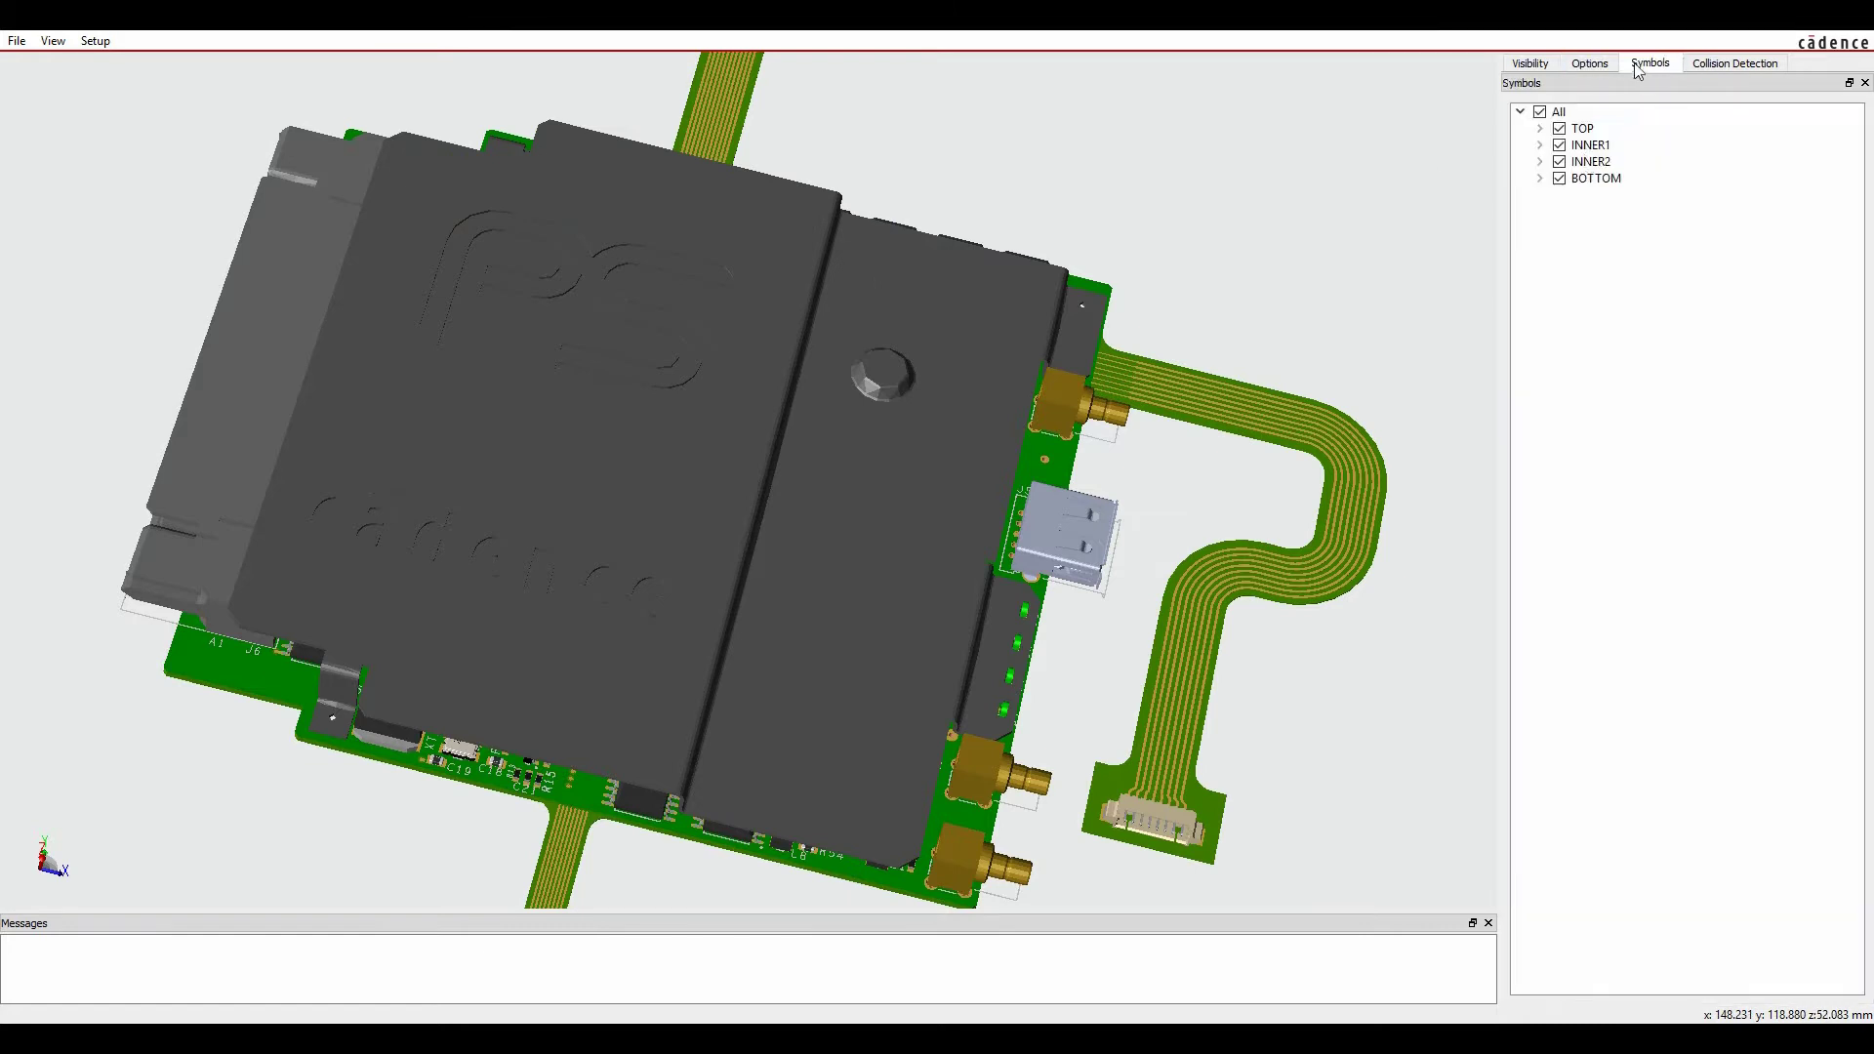
left_click(1541, 129)
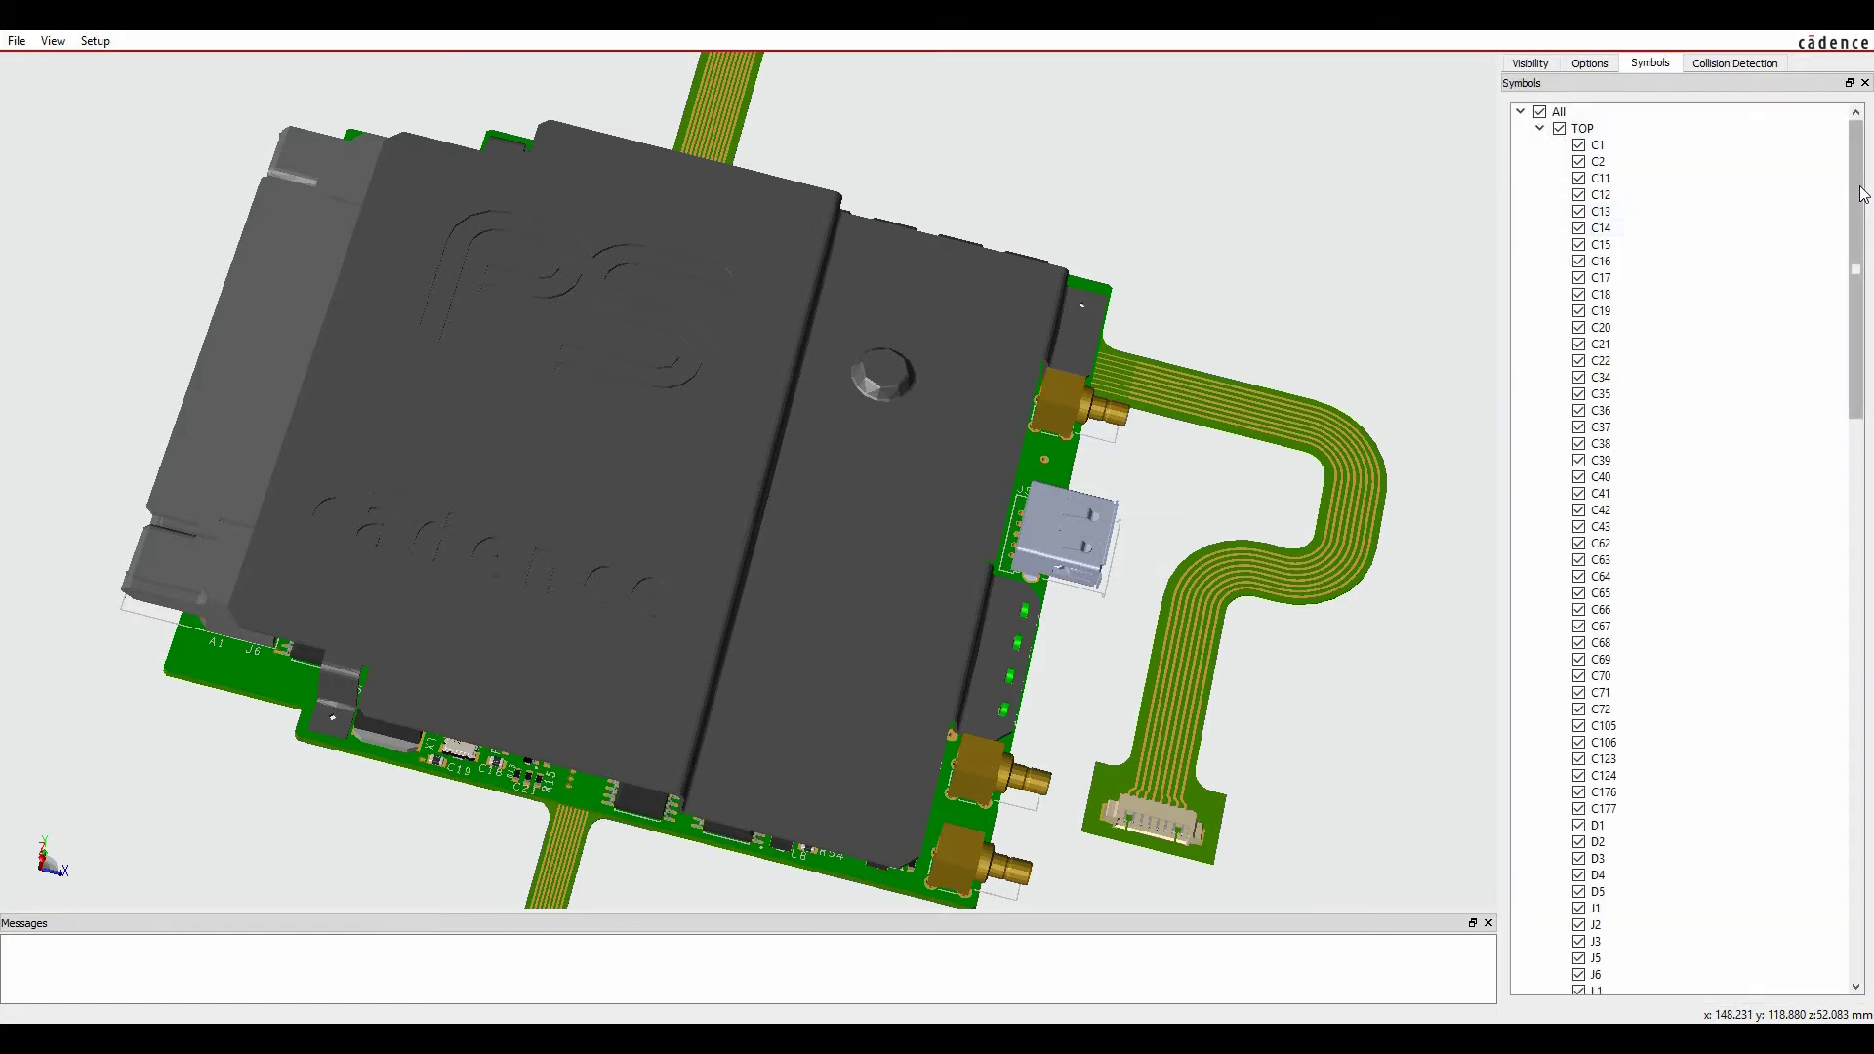
scroll(1698, 238, "down", 20)
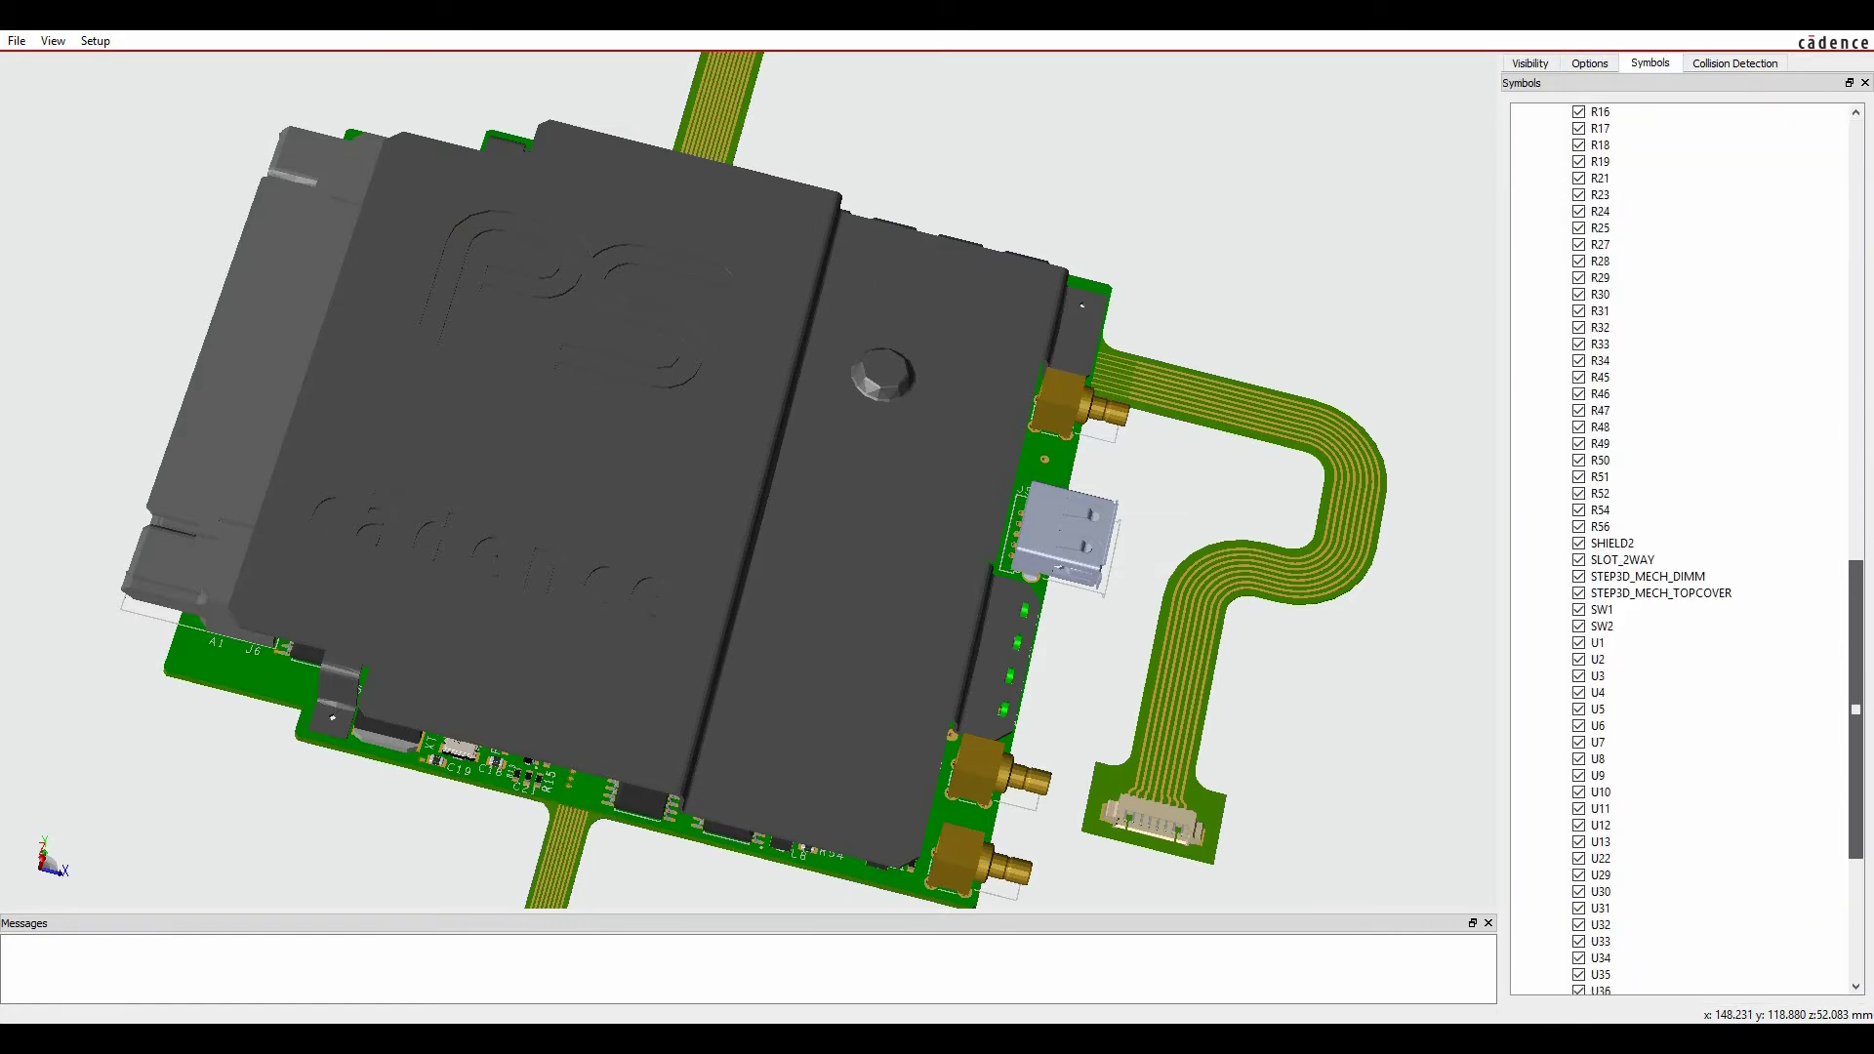
left_click(1578, 593)
scroll(823, 601, "up", 5)
scroll(822, 600, "up", 2)
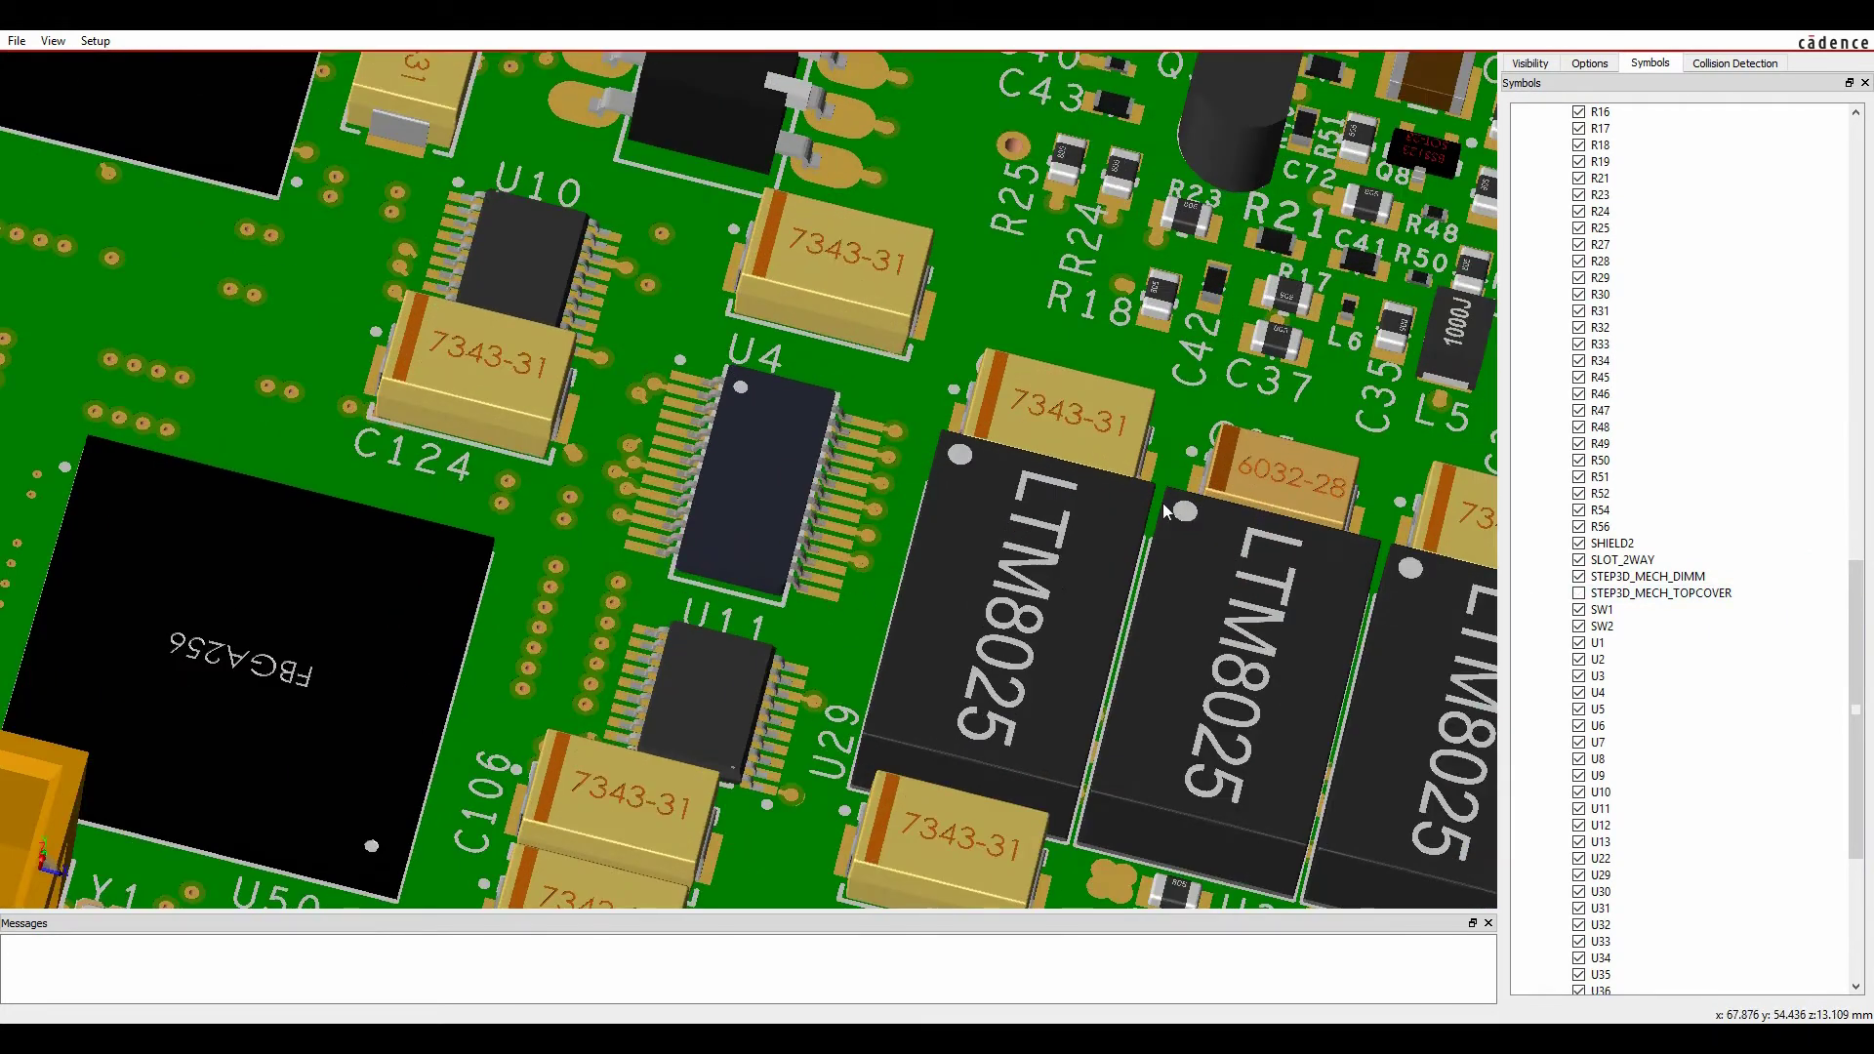
middle_click_drag(1167, 493, 891, 459)
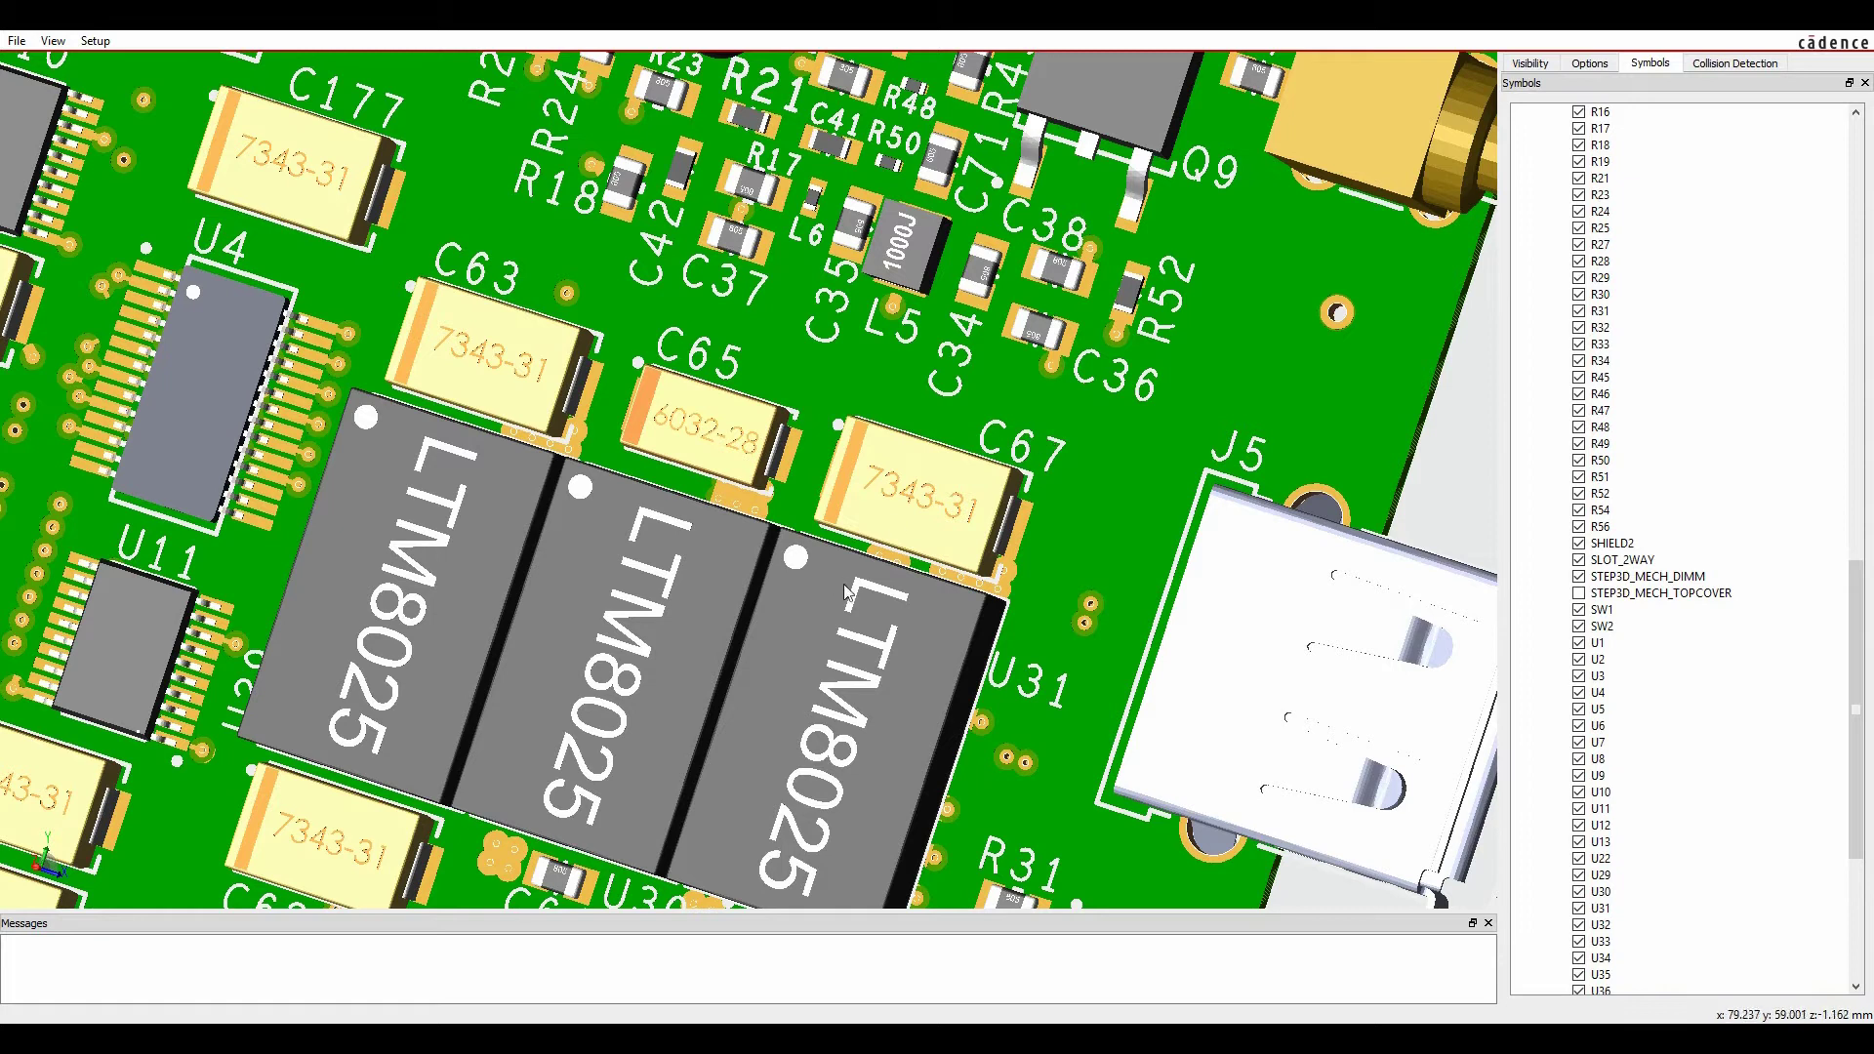
Step: Hide all component and mechanical symbols so that only the bare board remains in the 3D view
left_click(1531, 63)
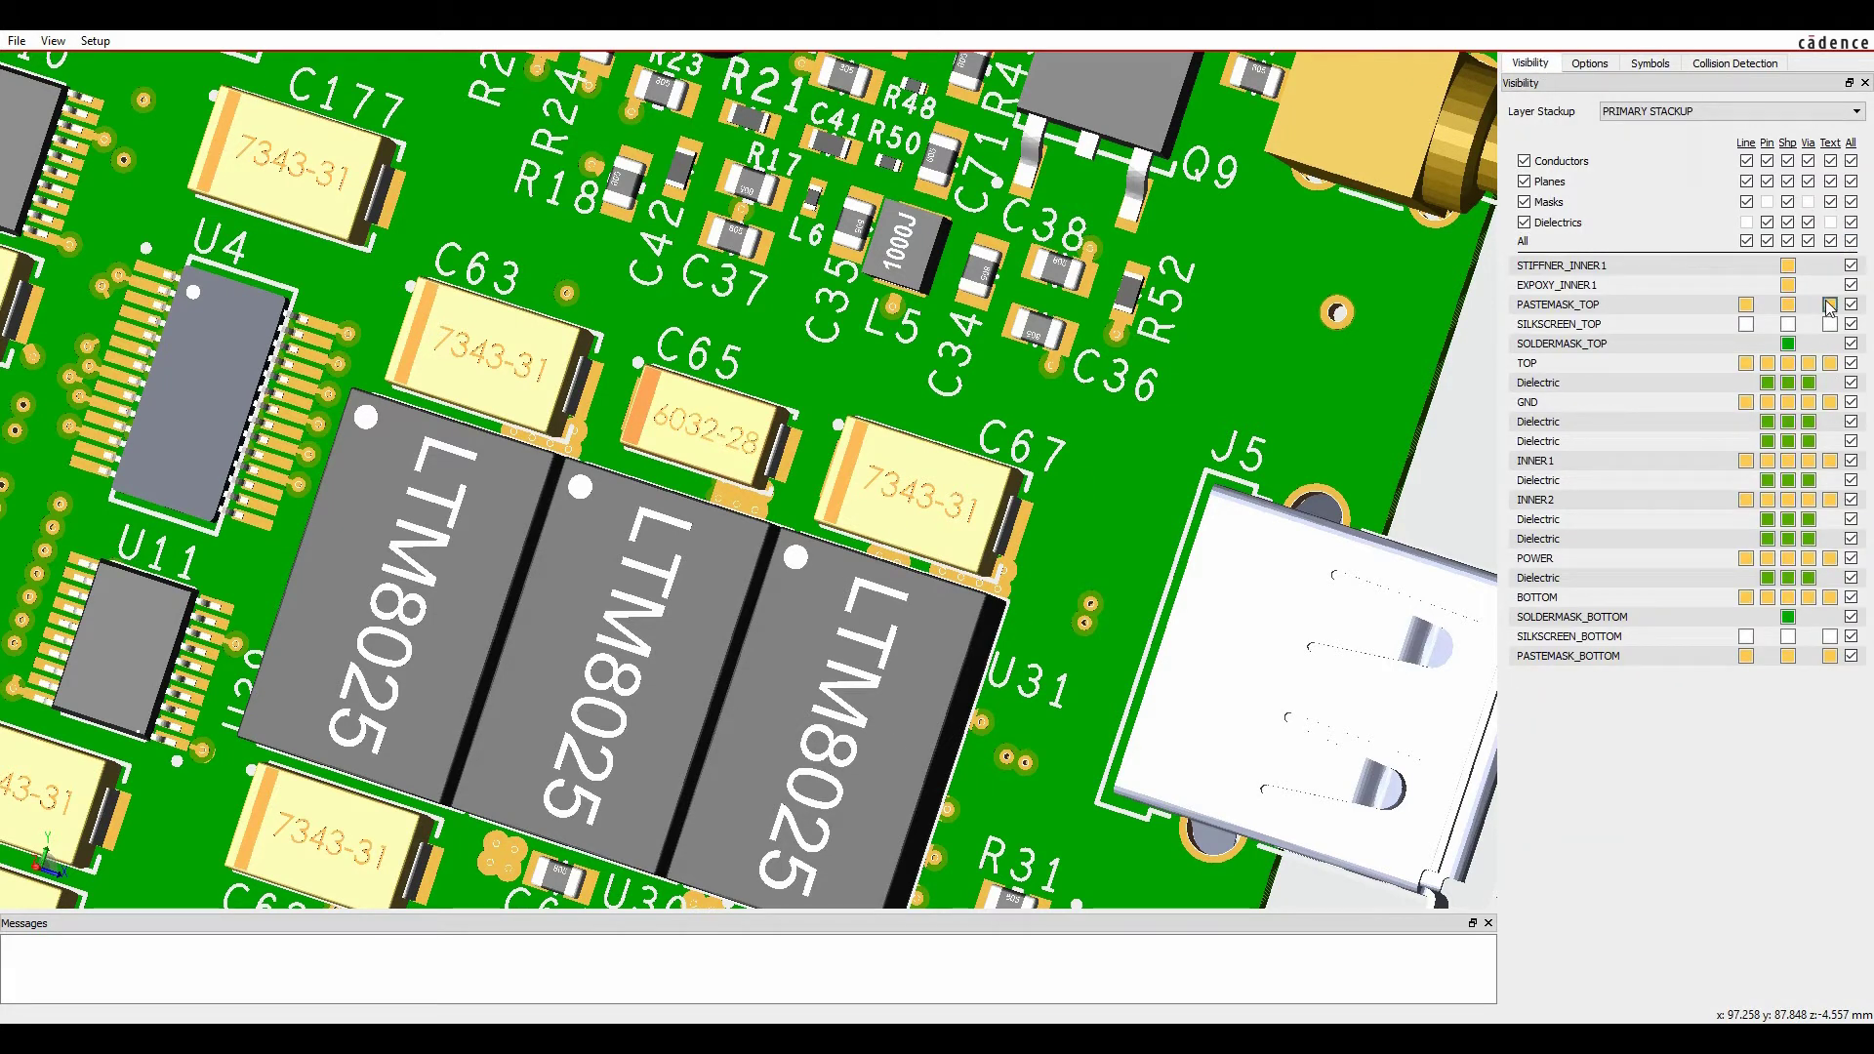
left_click(1649, 63)
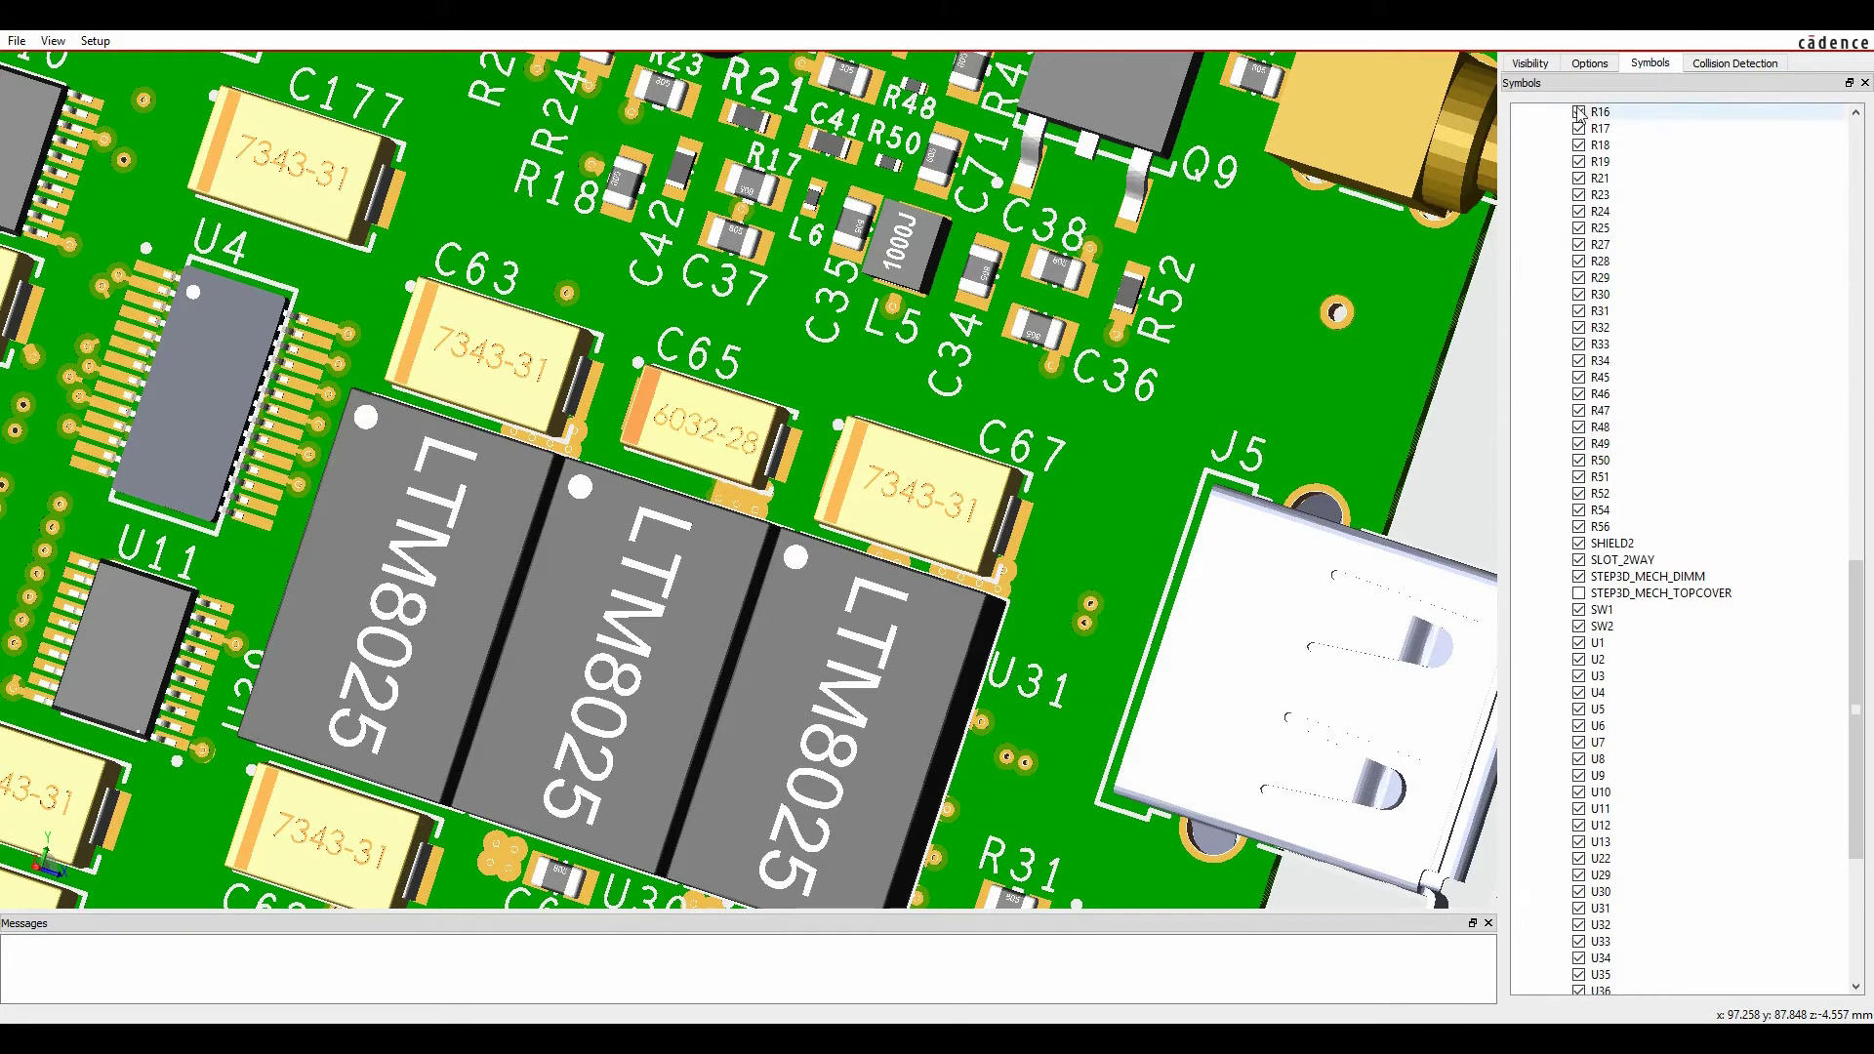
left_click_drag(1855, 710, 1855, 166)
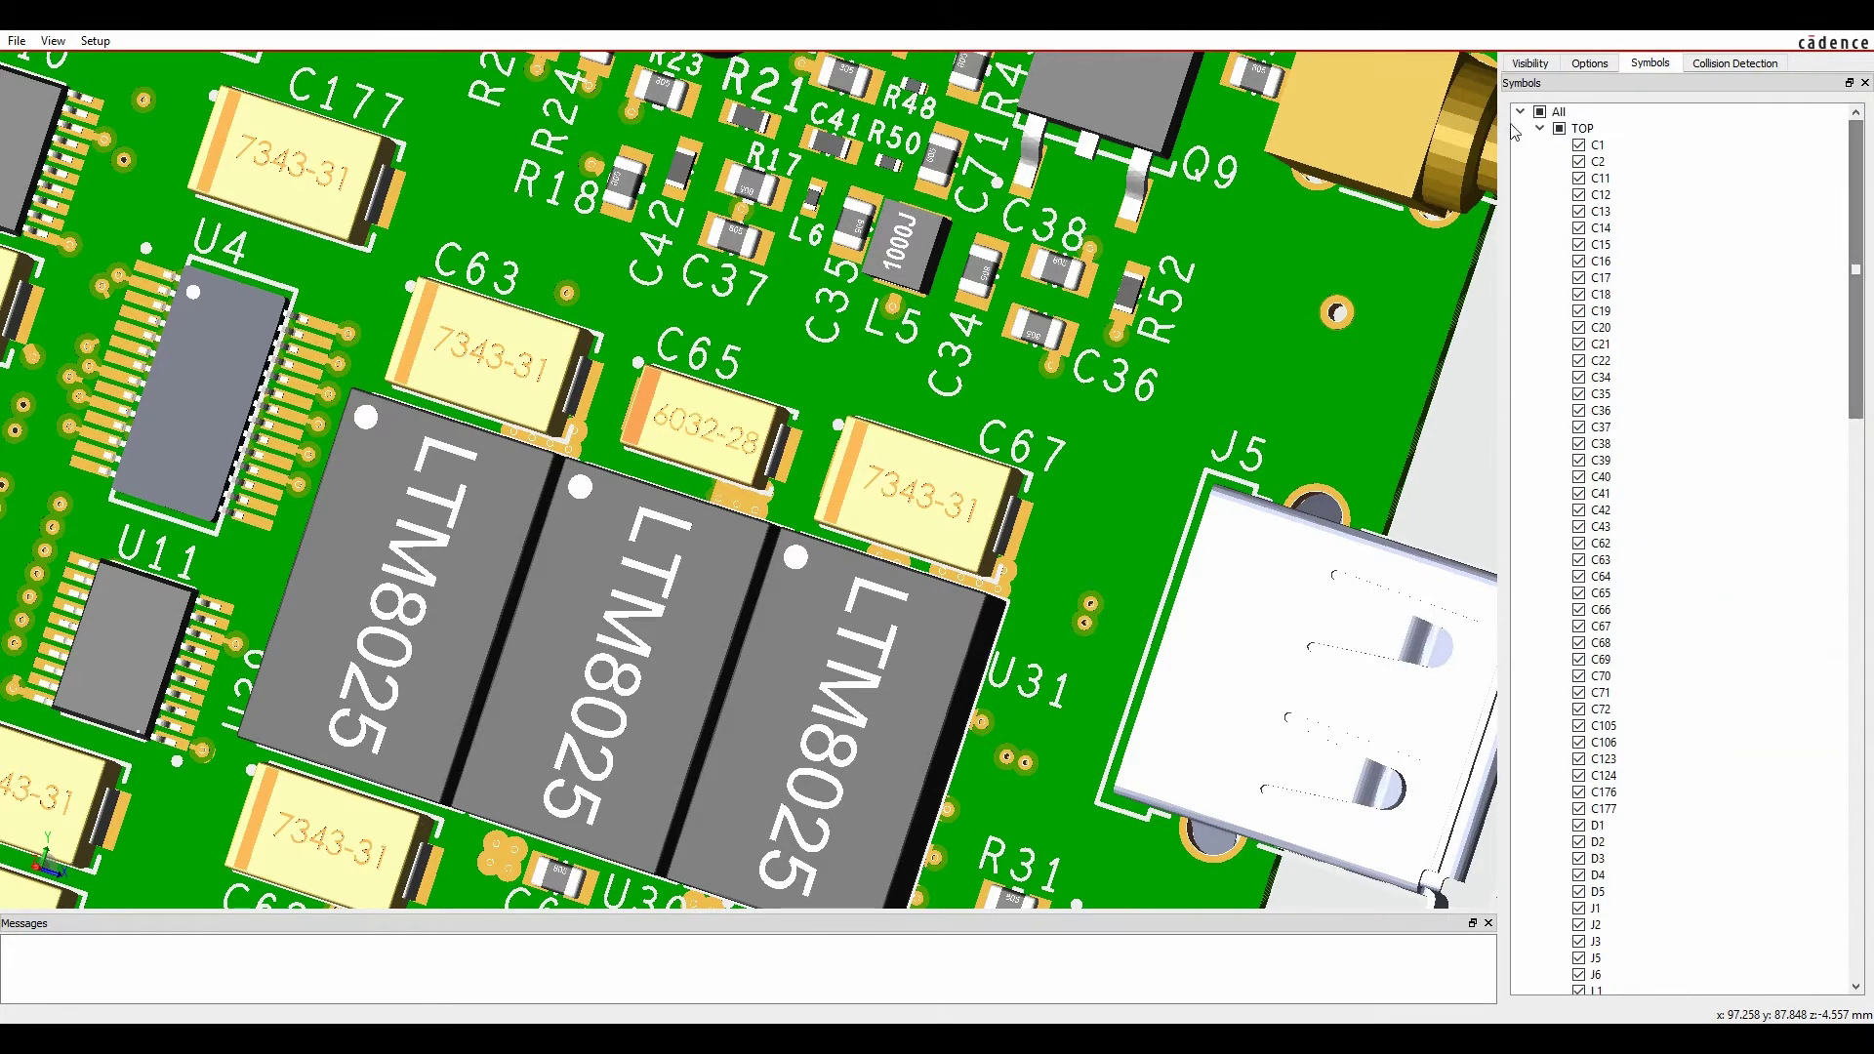
left_click(1540, 112)
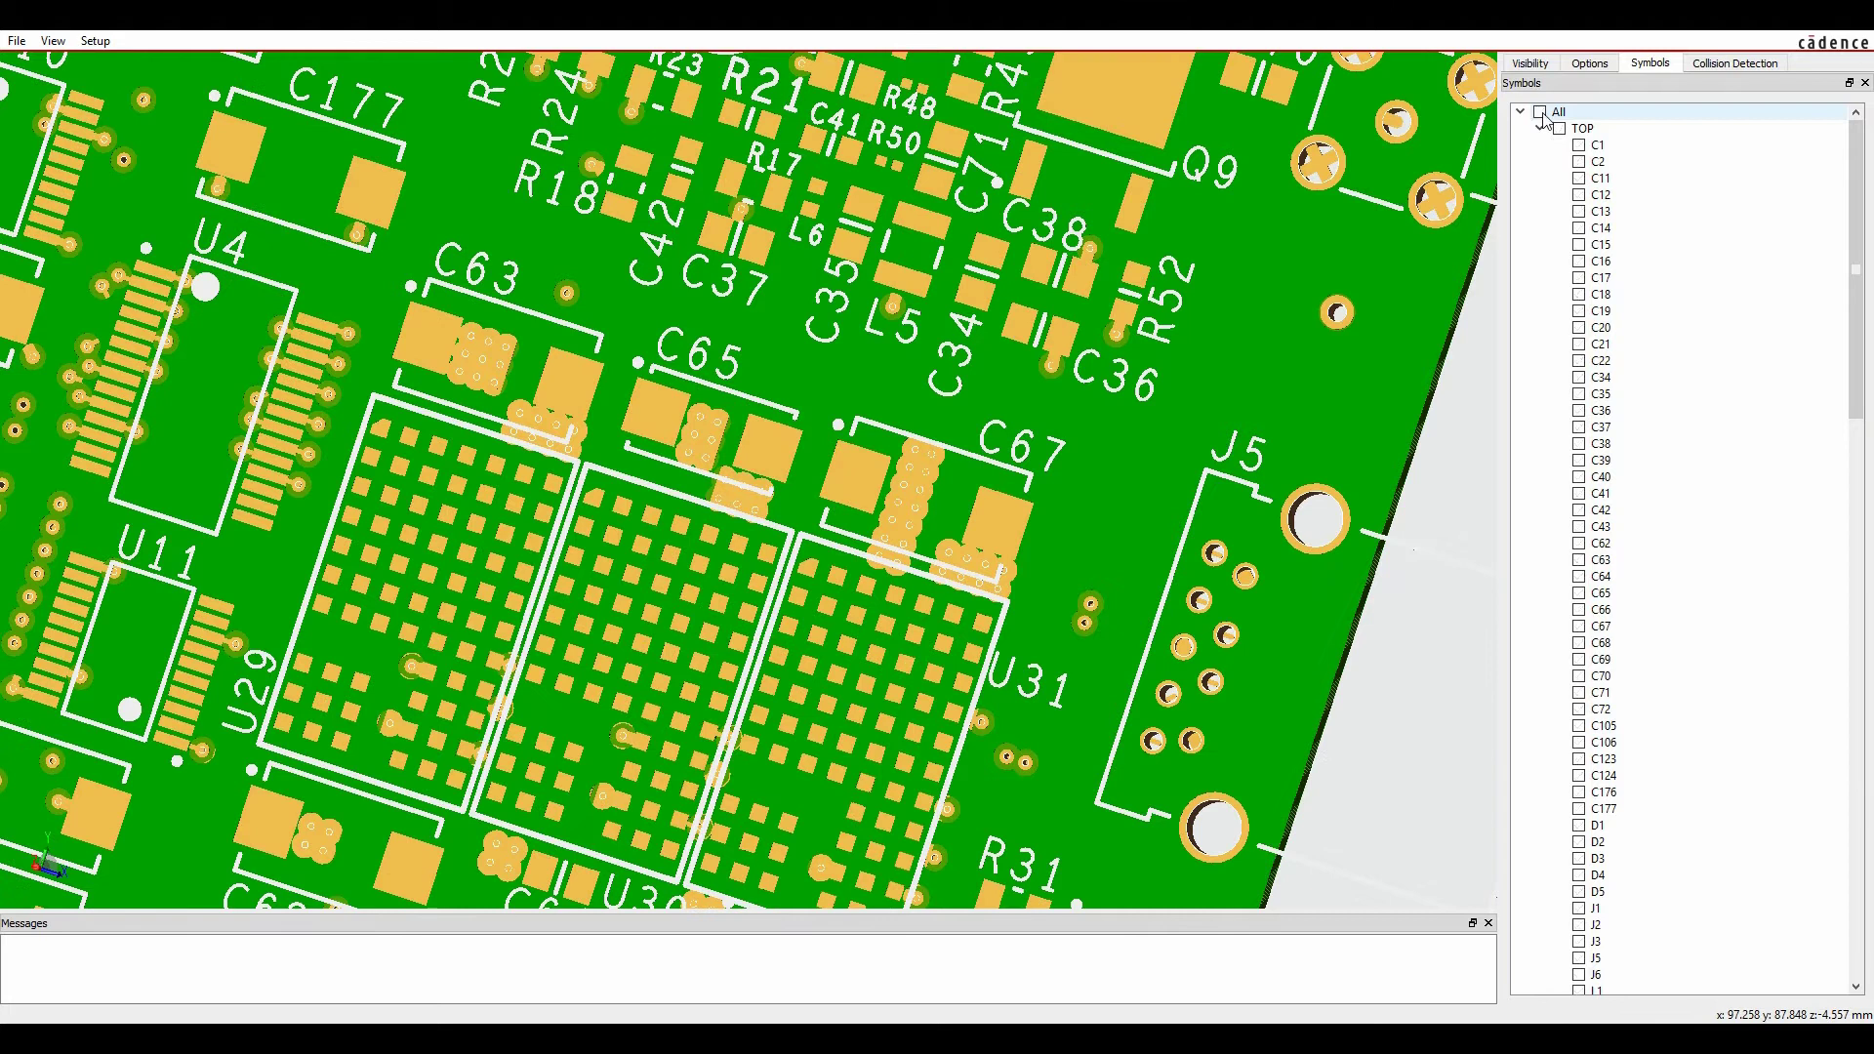
Step: Hide all stackup layers and view SOLDERMASK_TOP, TOP, the dielectric beneath it and GND one at a time
left_click(1545, 66)
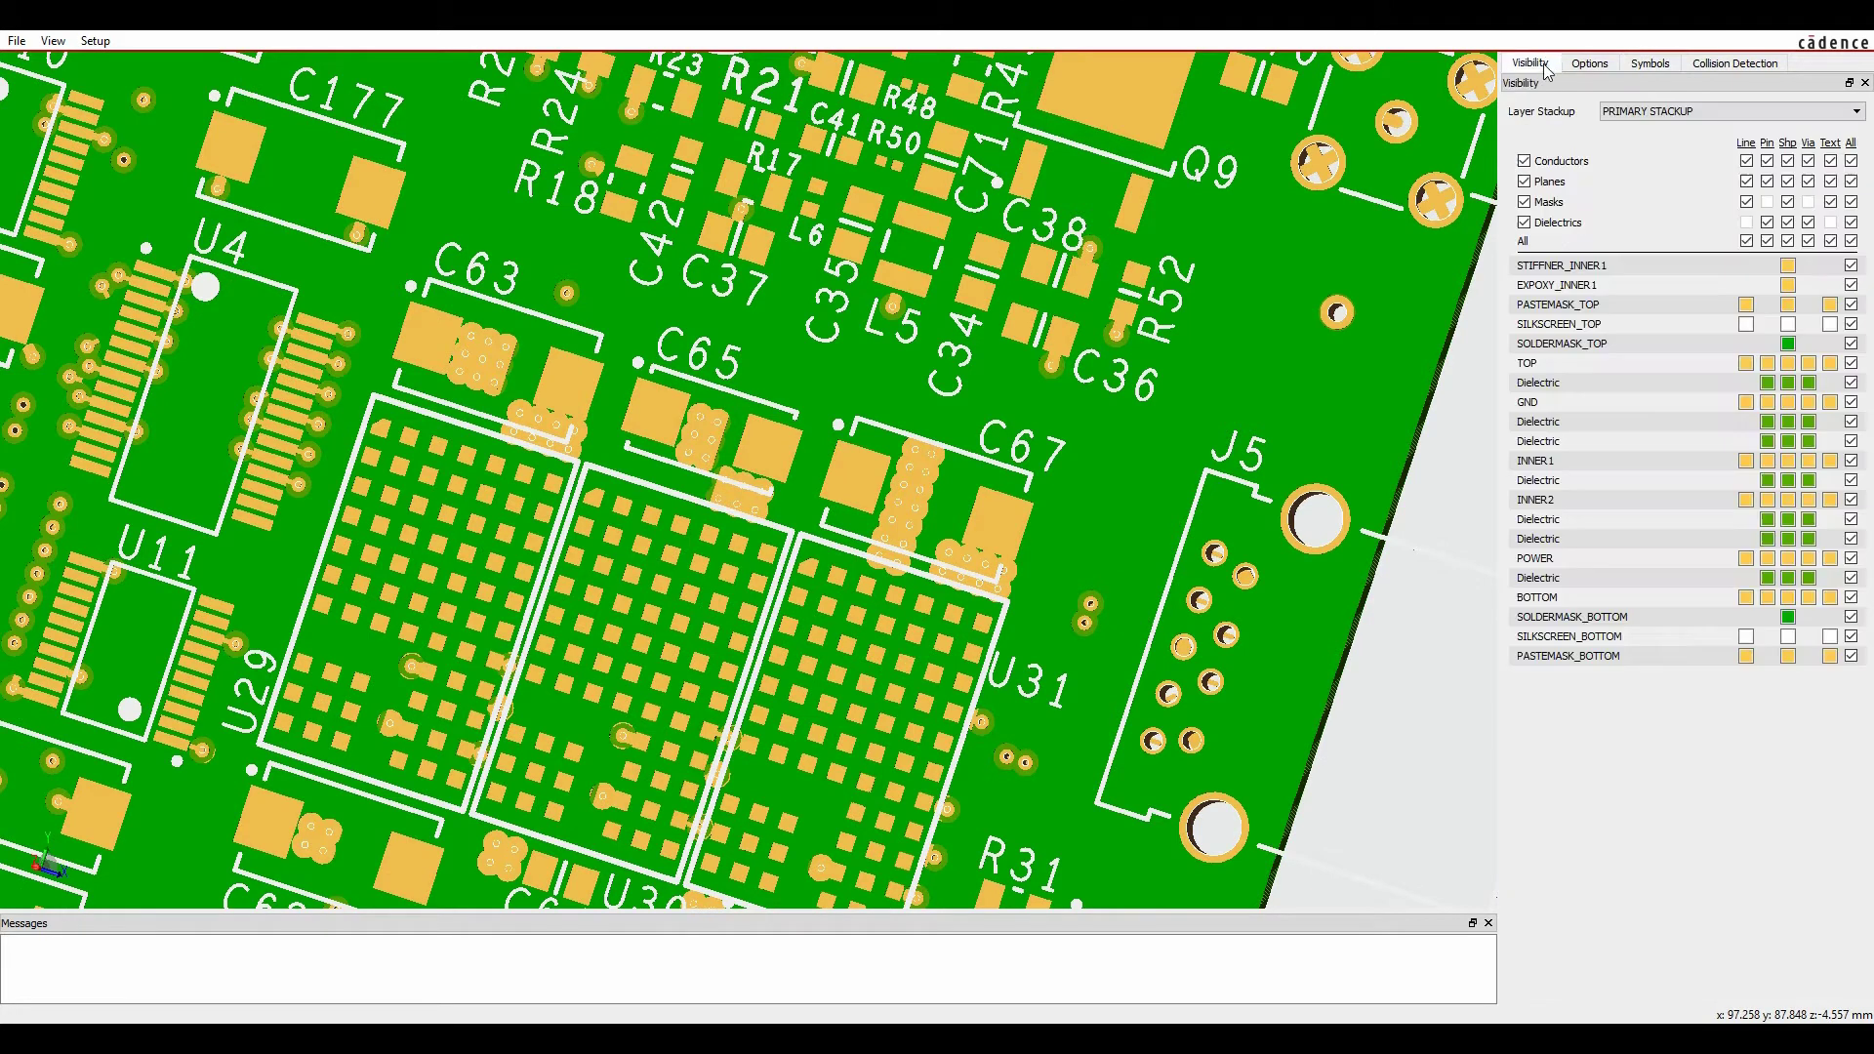
left_click(1853, 241)
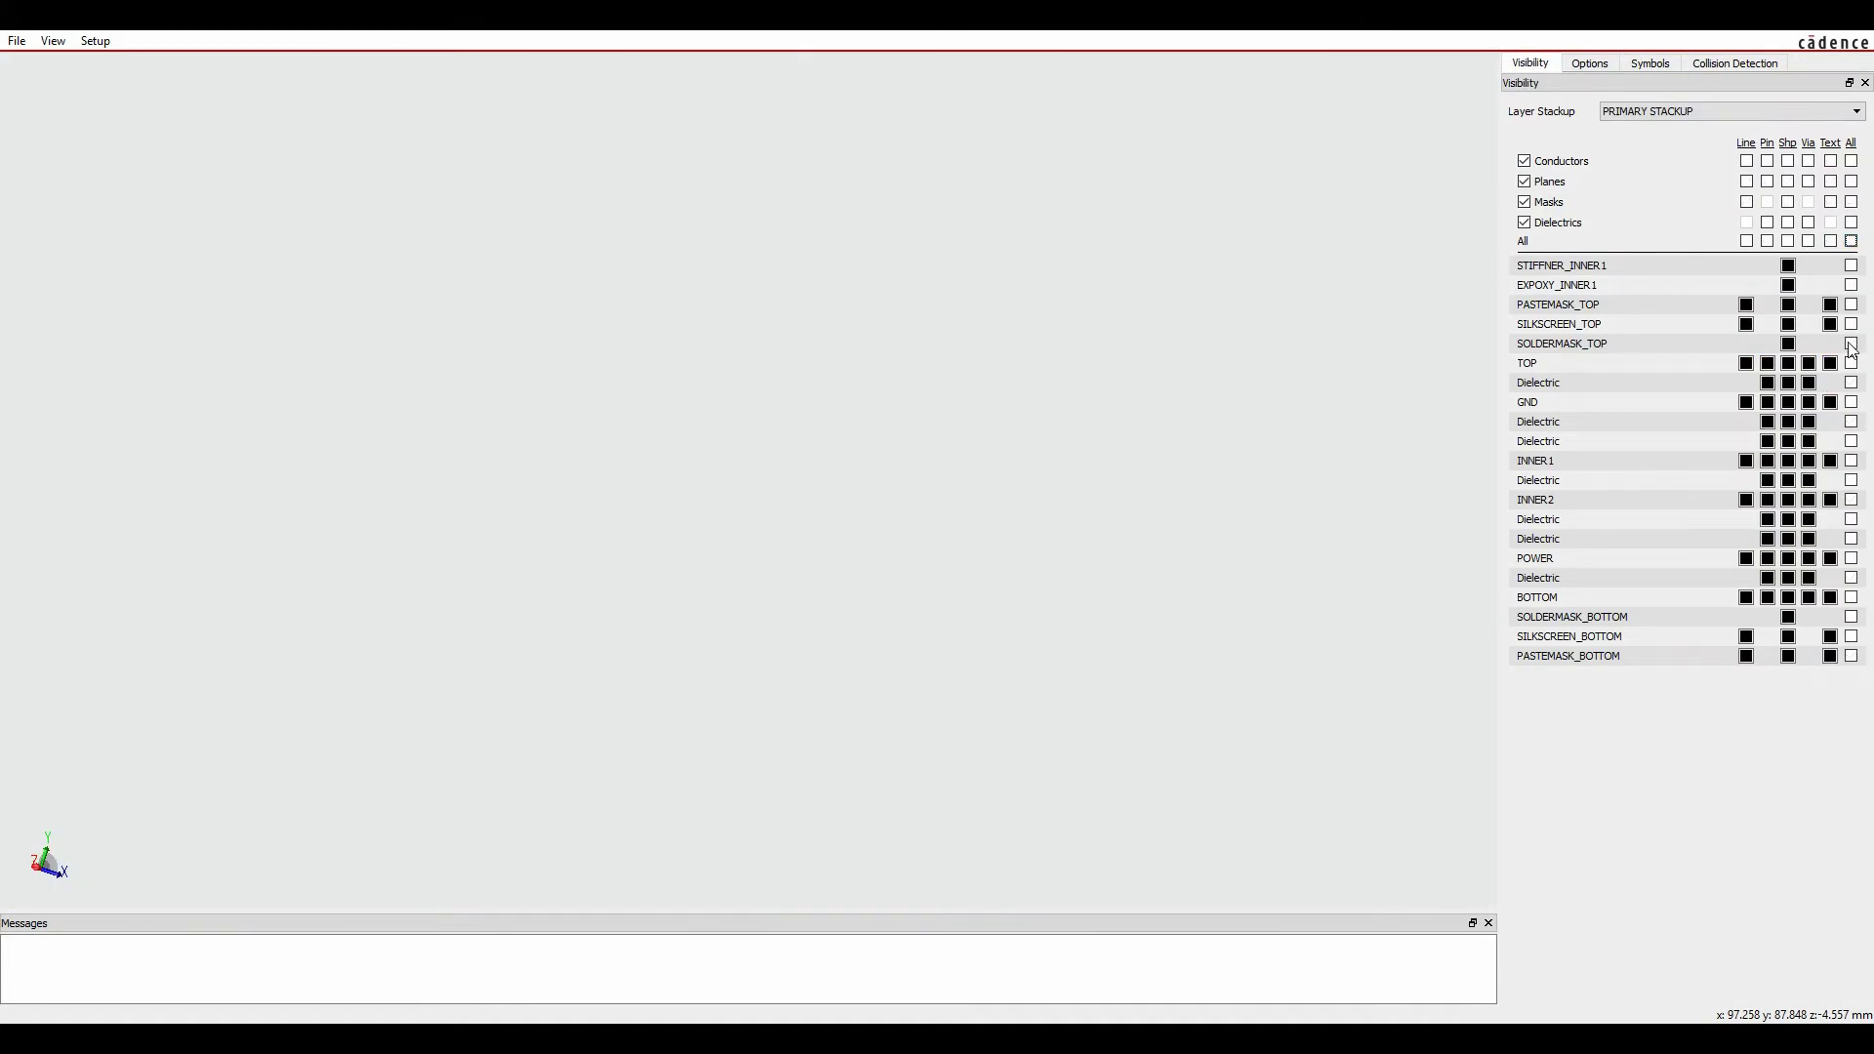
left_click(1851, 344)
left_click(1852, 344)
left_click(1852, 363)
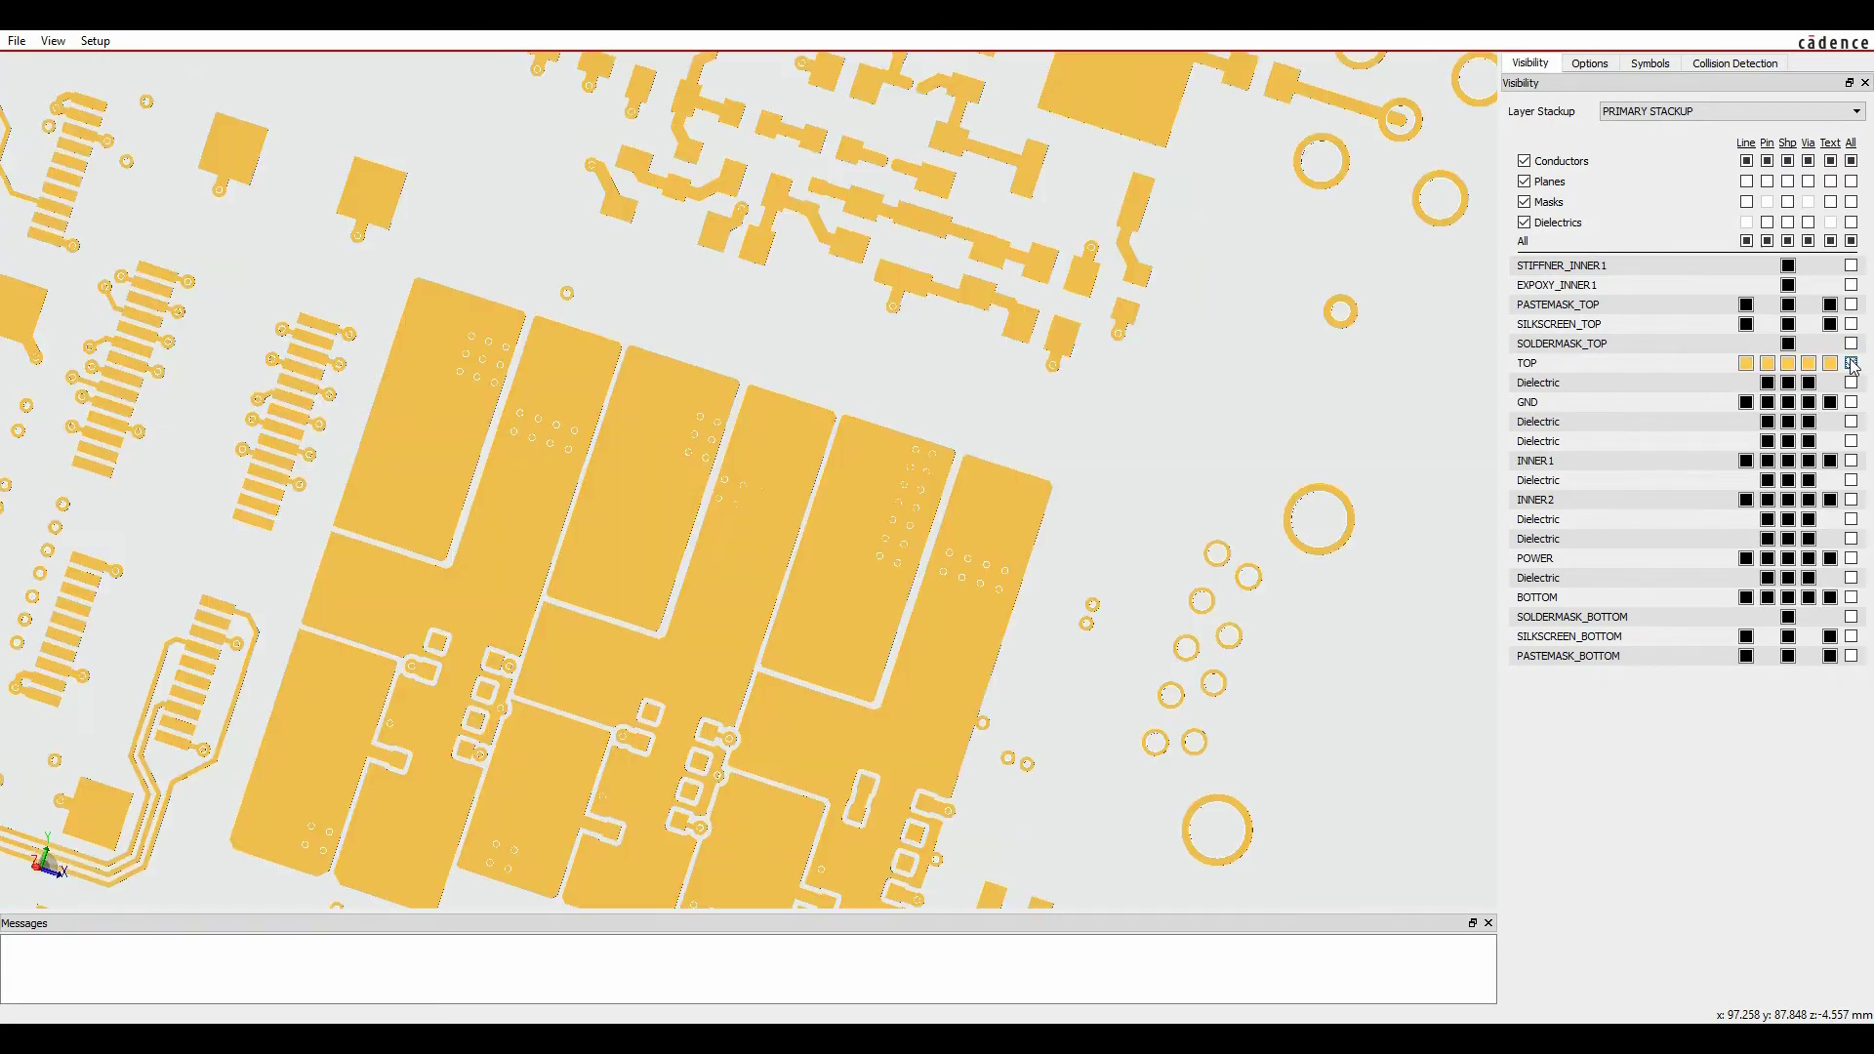
left_click(1852, 364)
left_click(1852, 383)
left_click(1852, 382)
left_click(1852, 402)
left_click(1852, 402)
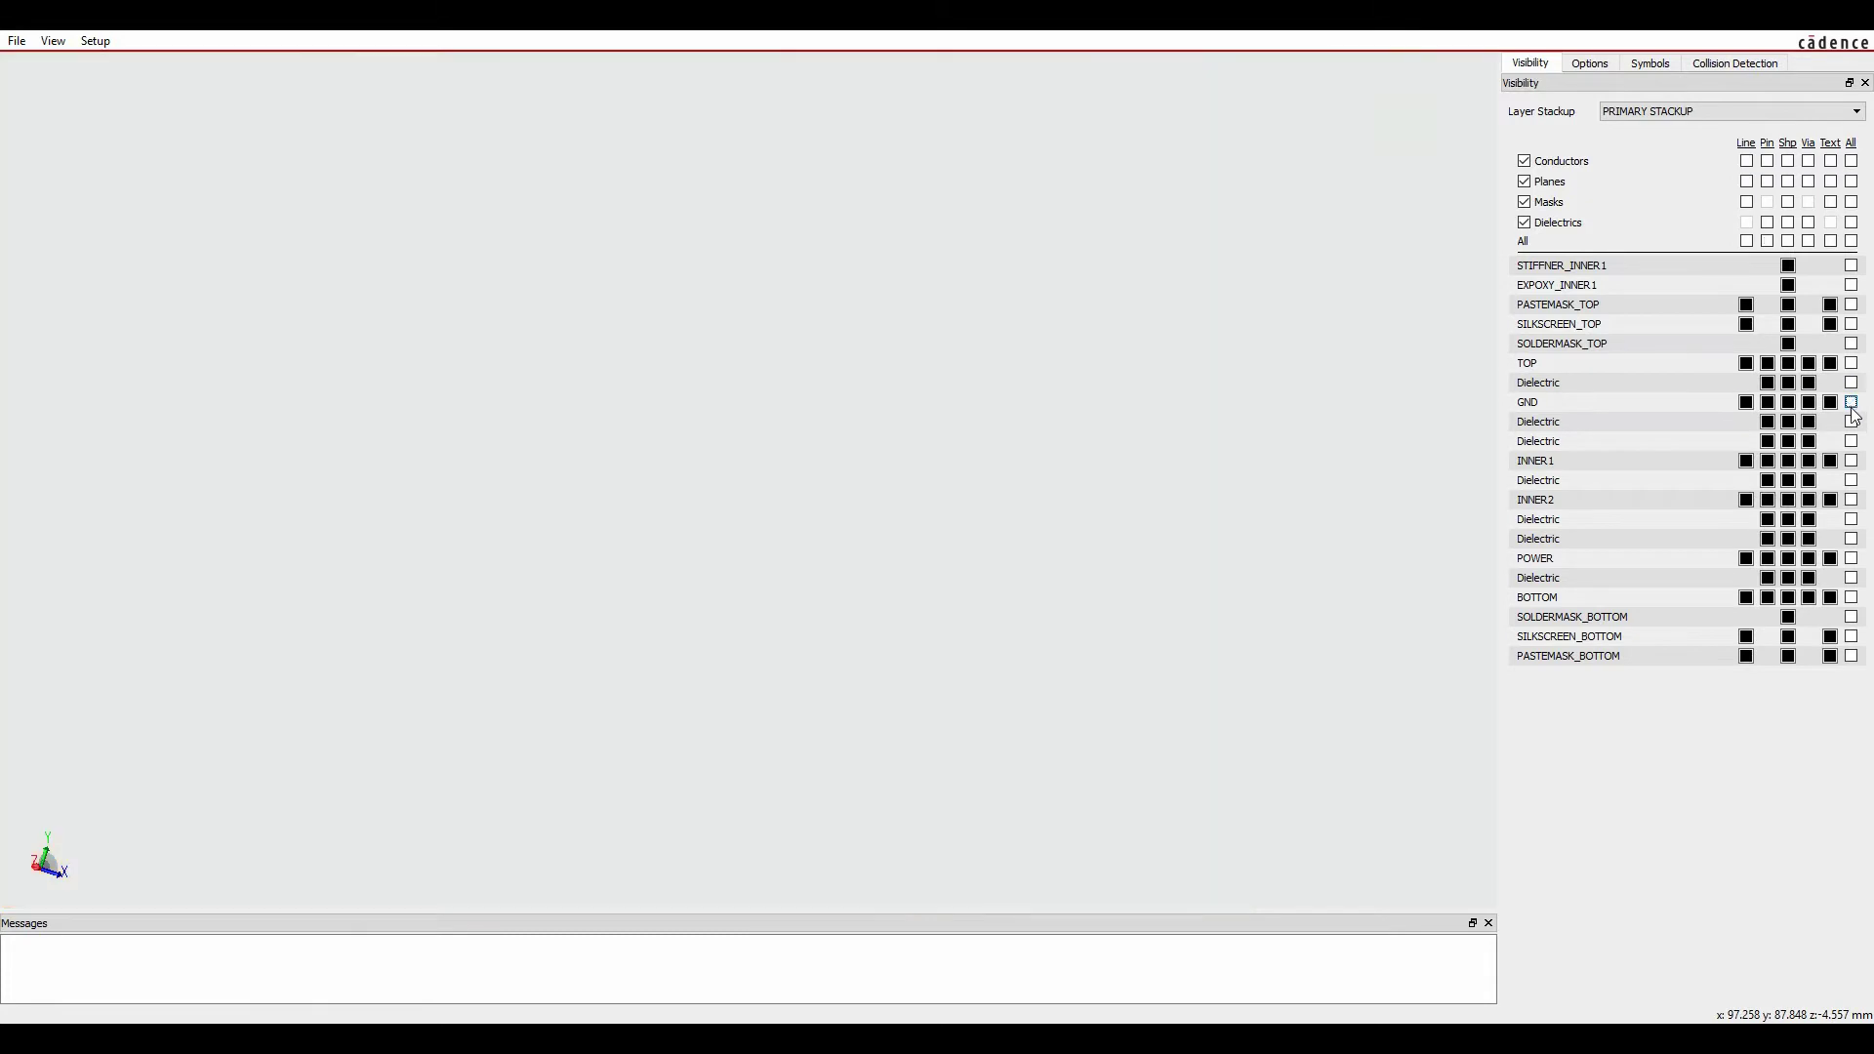
Step: Show only the INNER1, INNER2, BOTTOM and TOP conductor layers together, without any dielectric
left_click(1852, 422)
left_click(1852, 461)
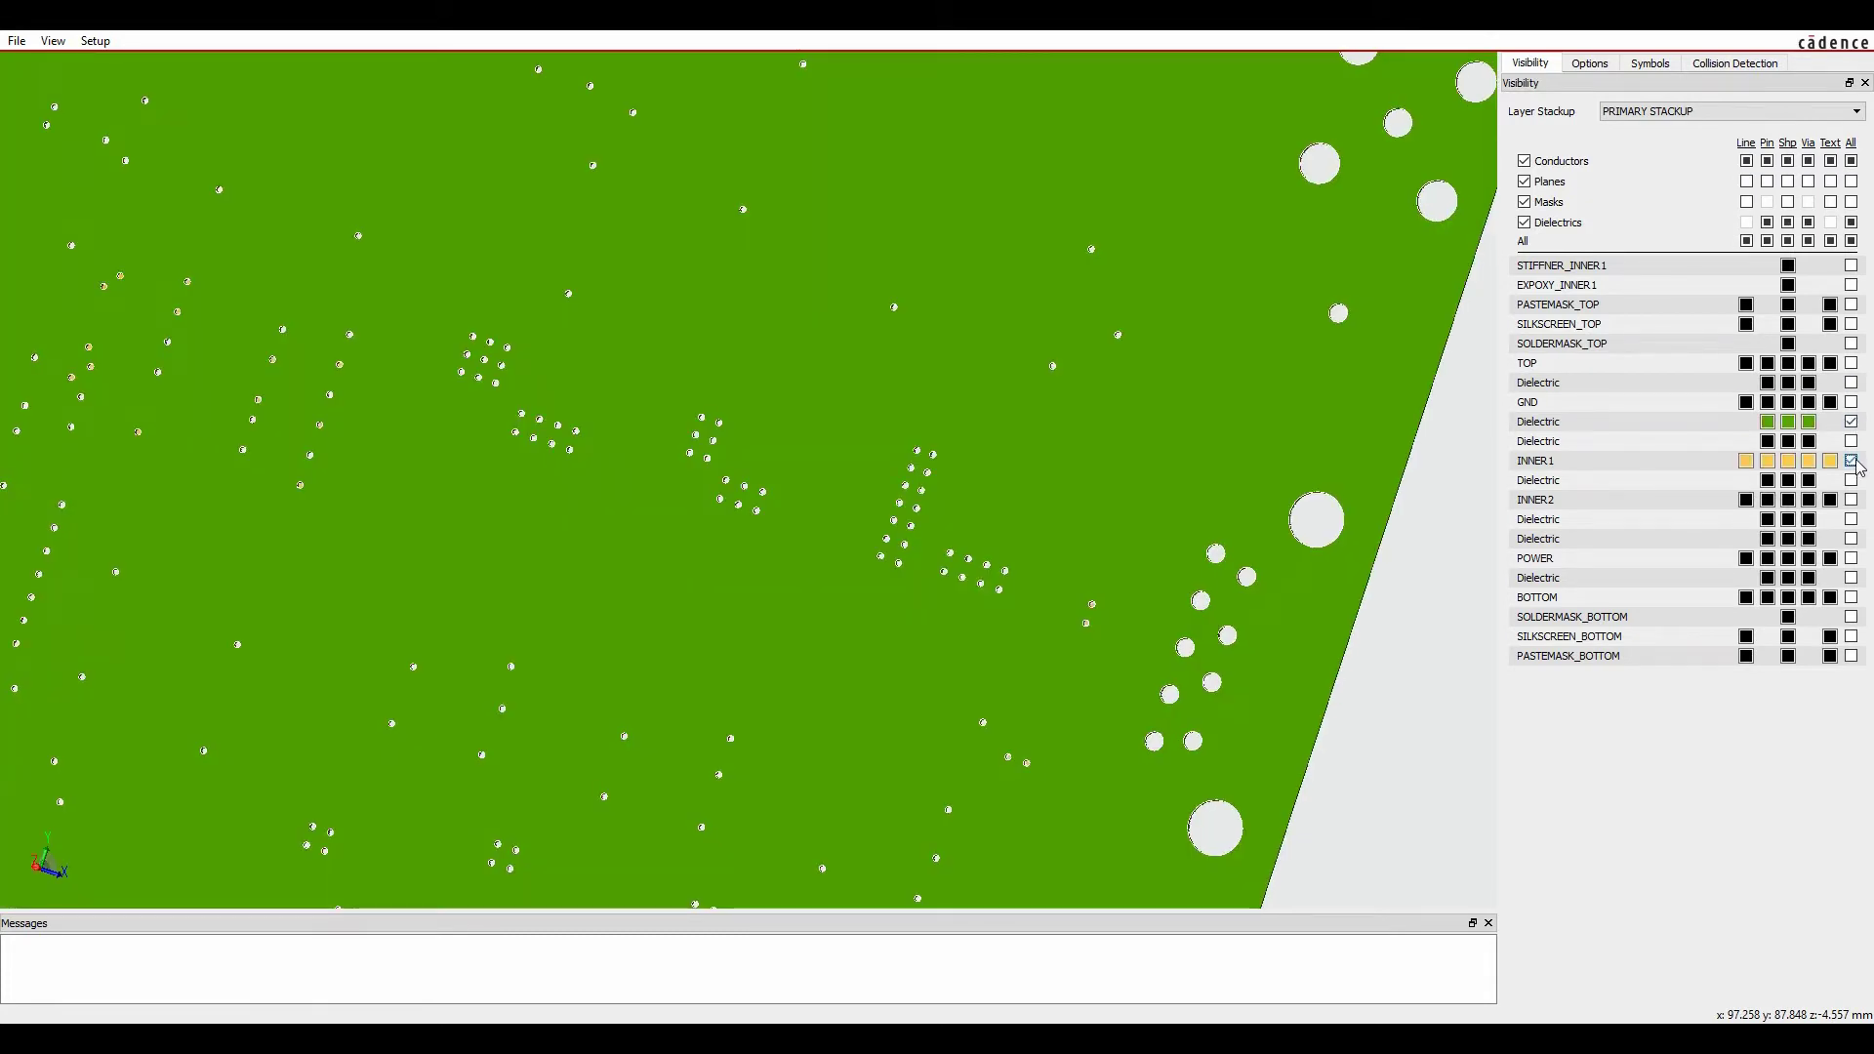
left_click(1852, 422)
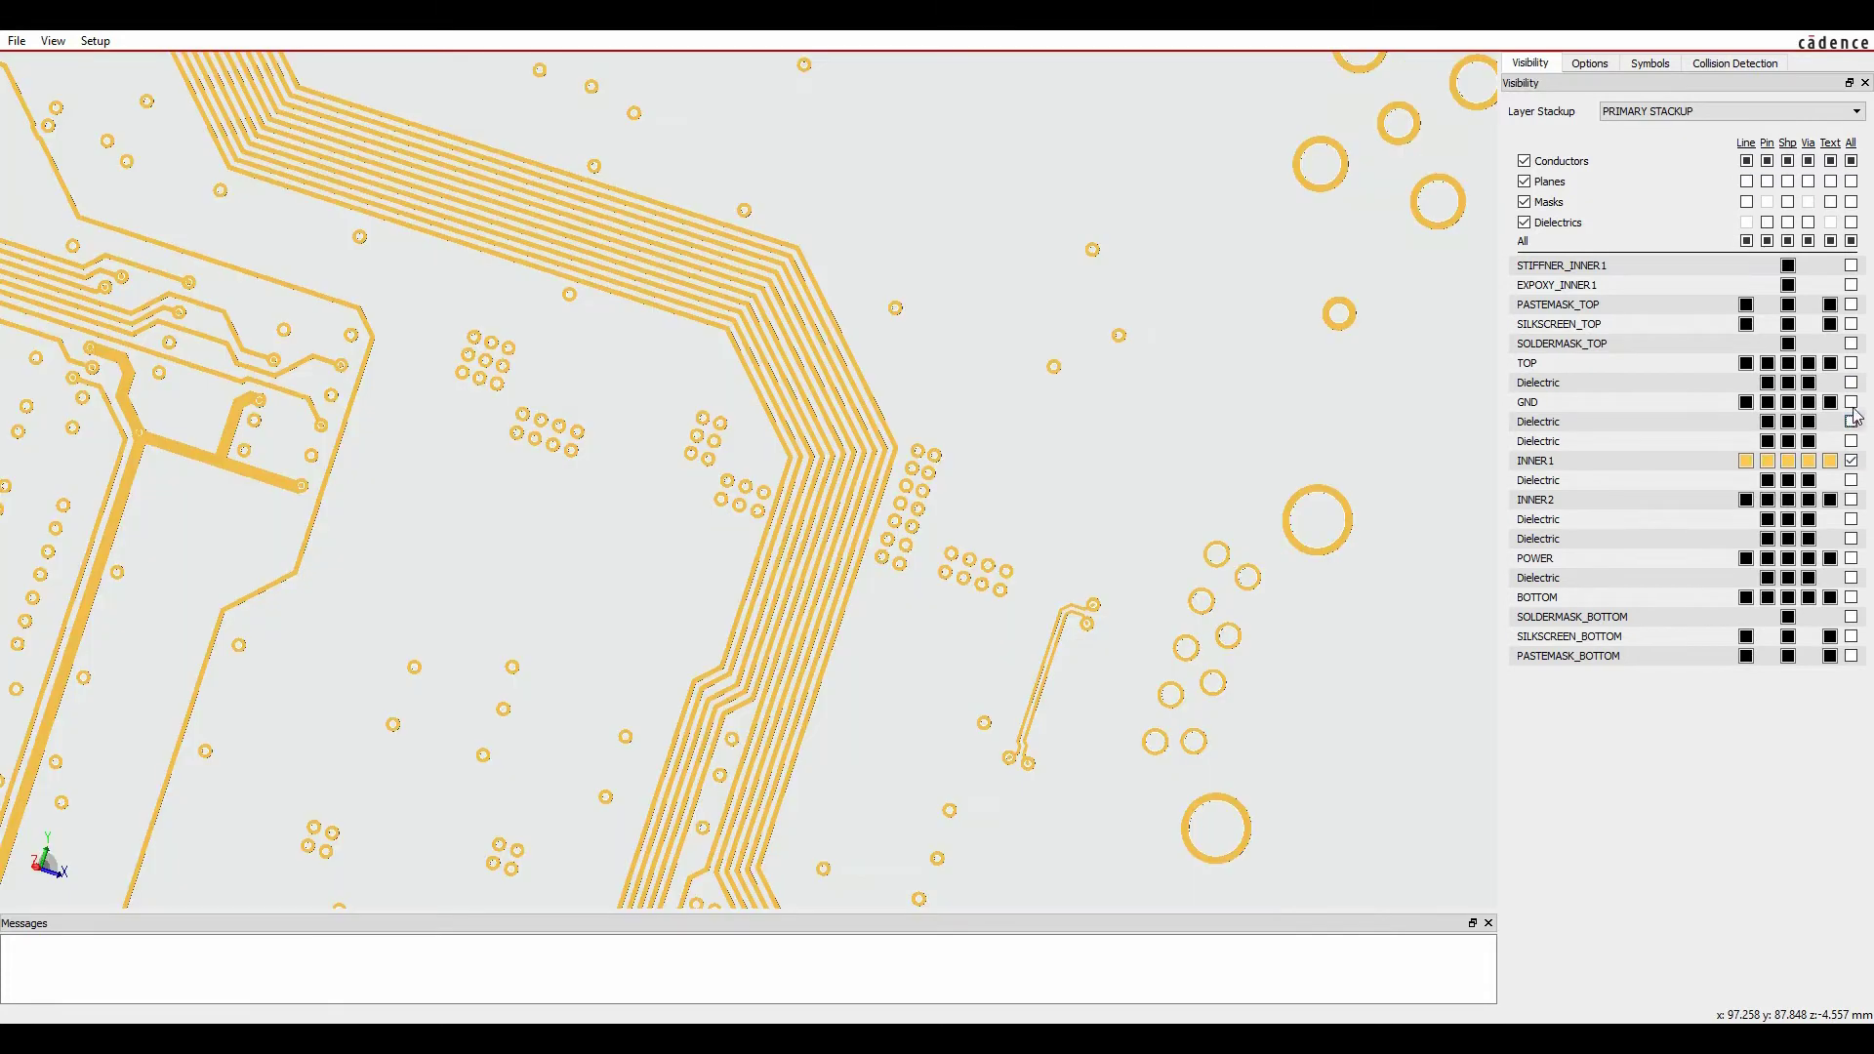
left_click(1852, 501)
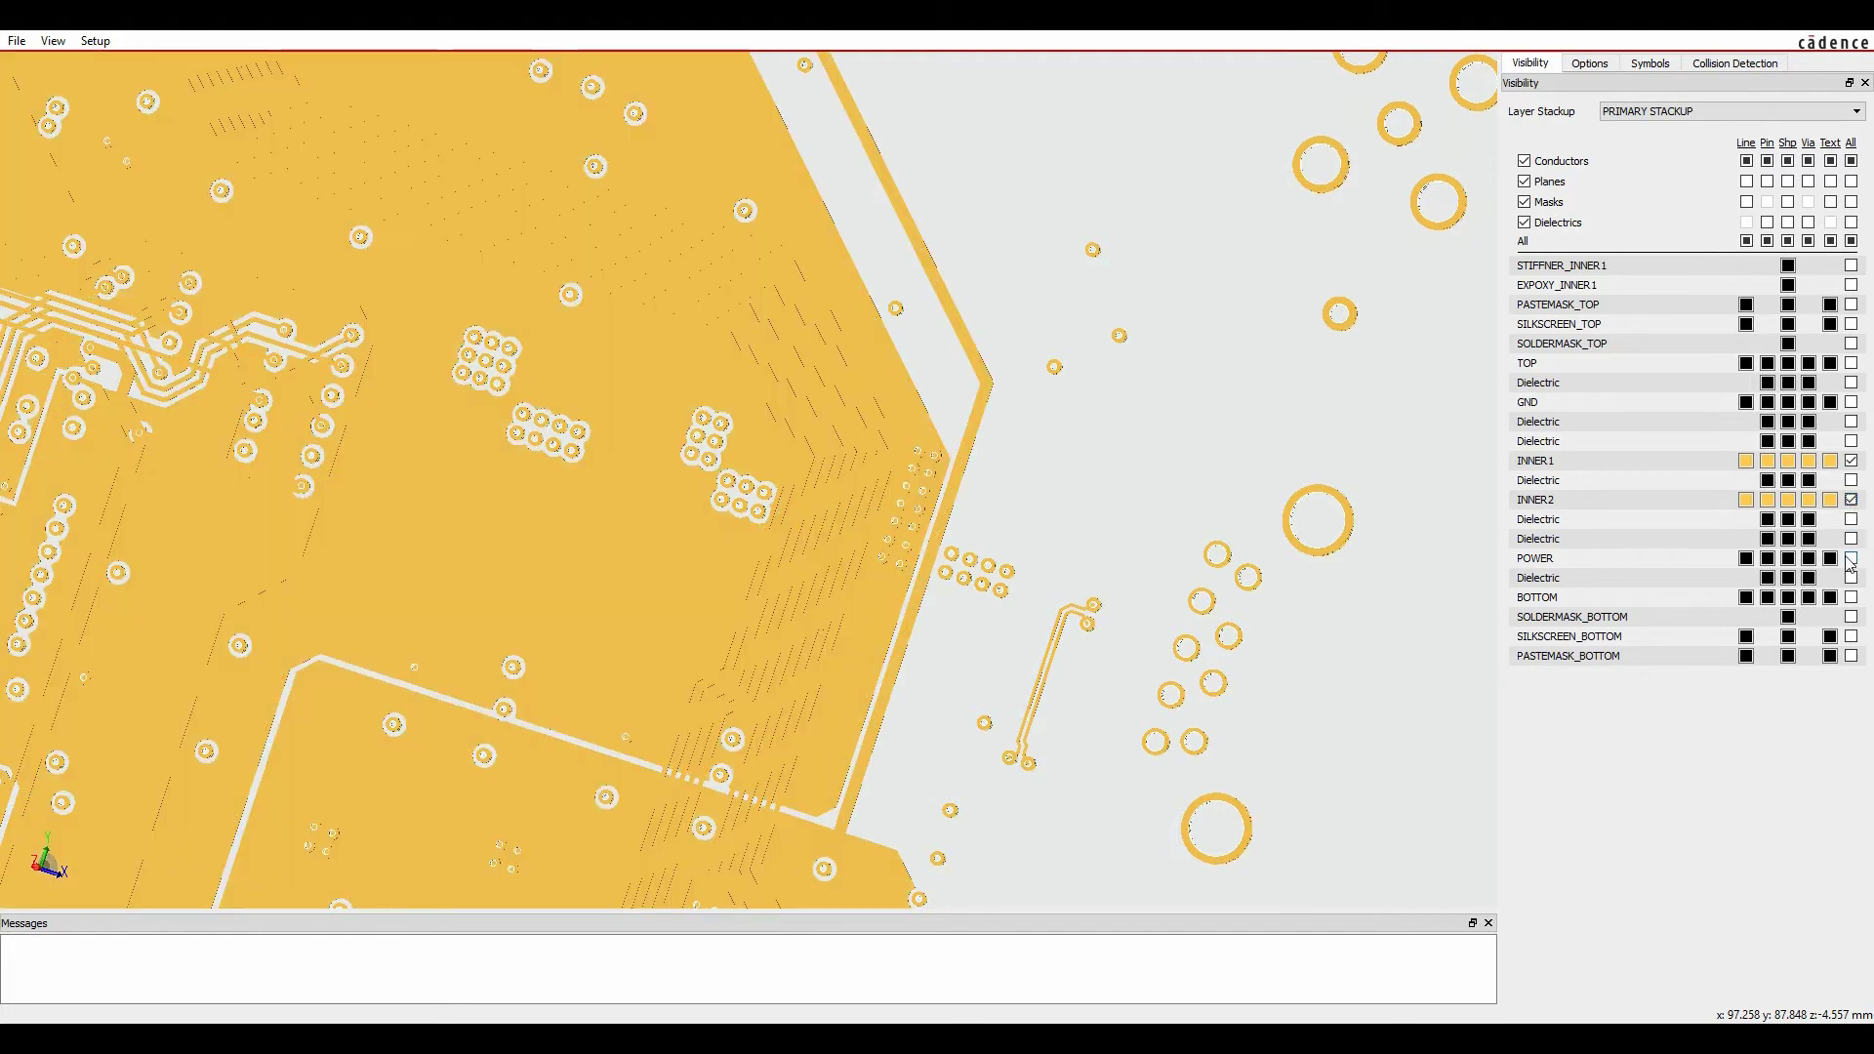
left_click(1853, 599)
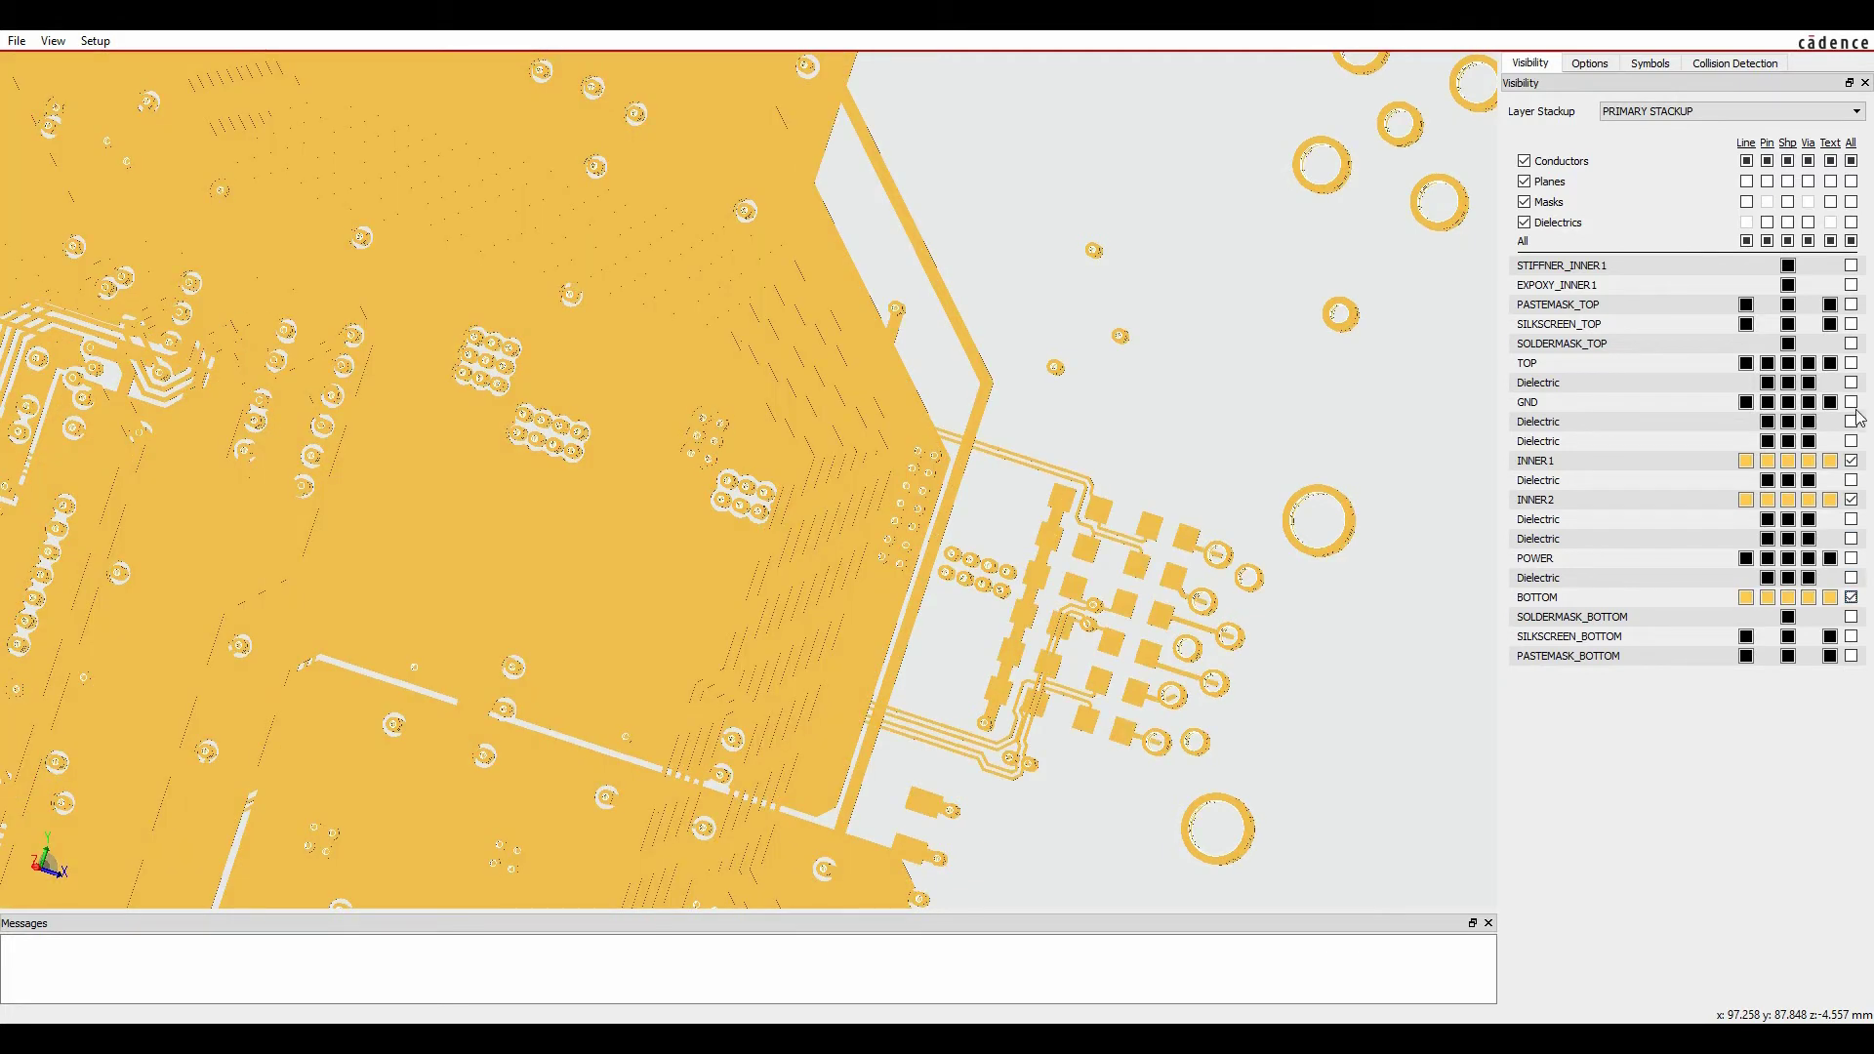
left_click(1853, 364)
middle_click_drag(796, 792, 791, 756)
Step: Preview the Design_colors color theme from the 3D canvas preferences on the visible conductor layers
left_click(92, 42)
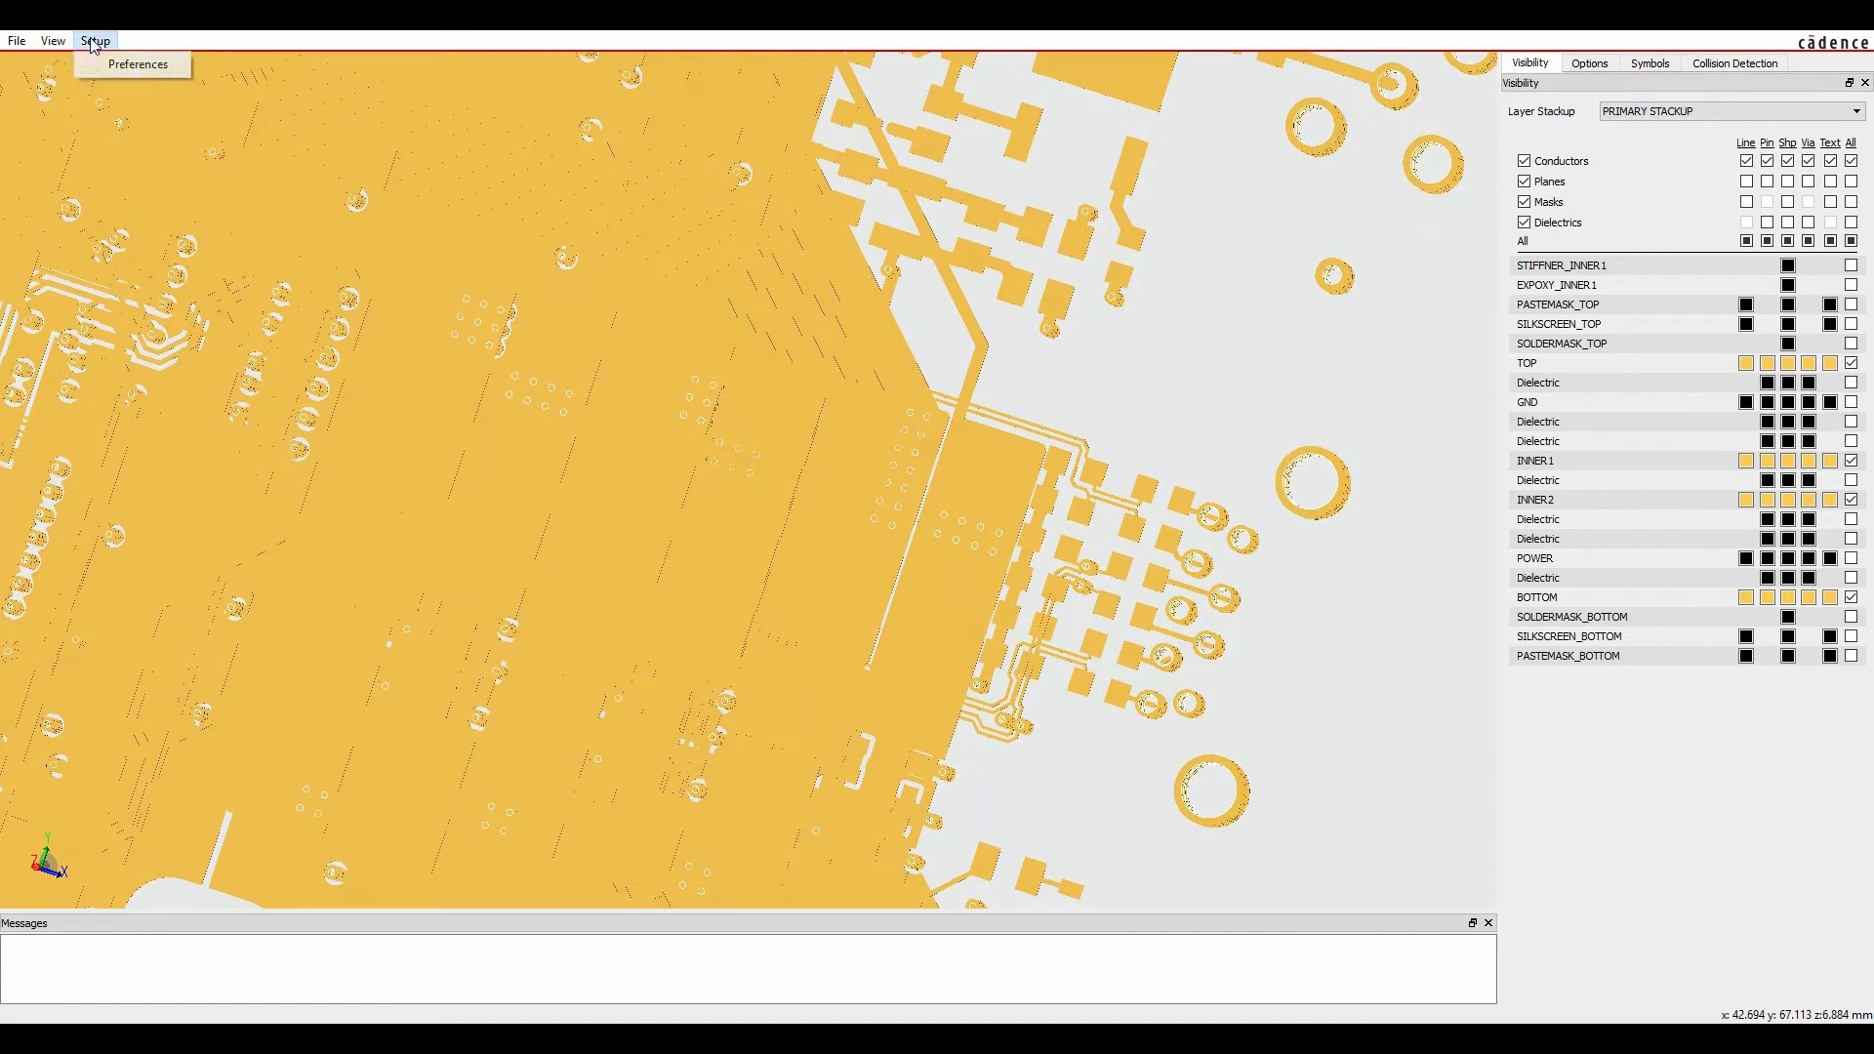
left_click(125, 65)
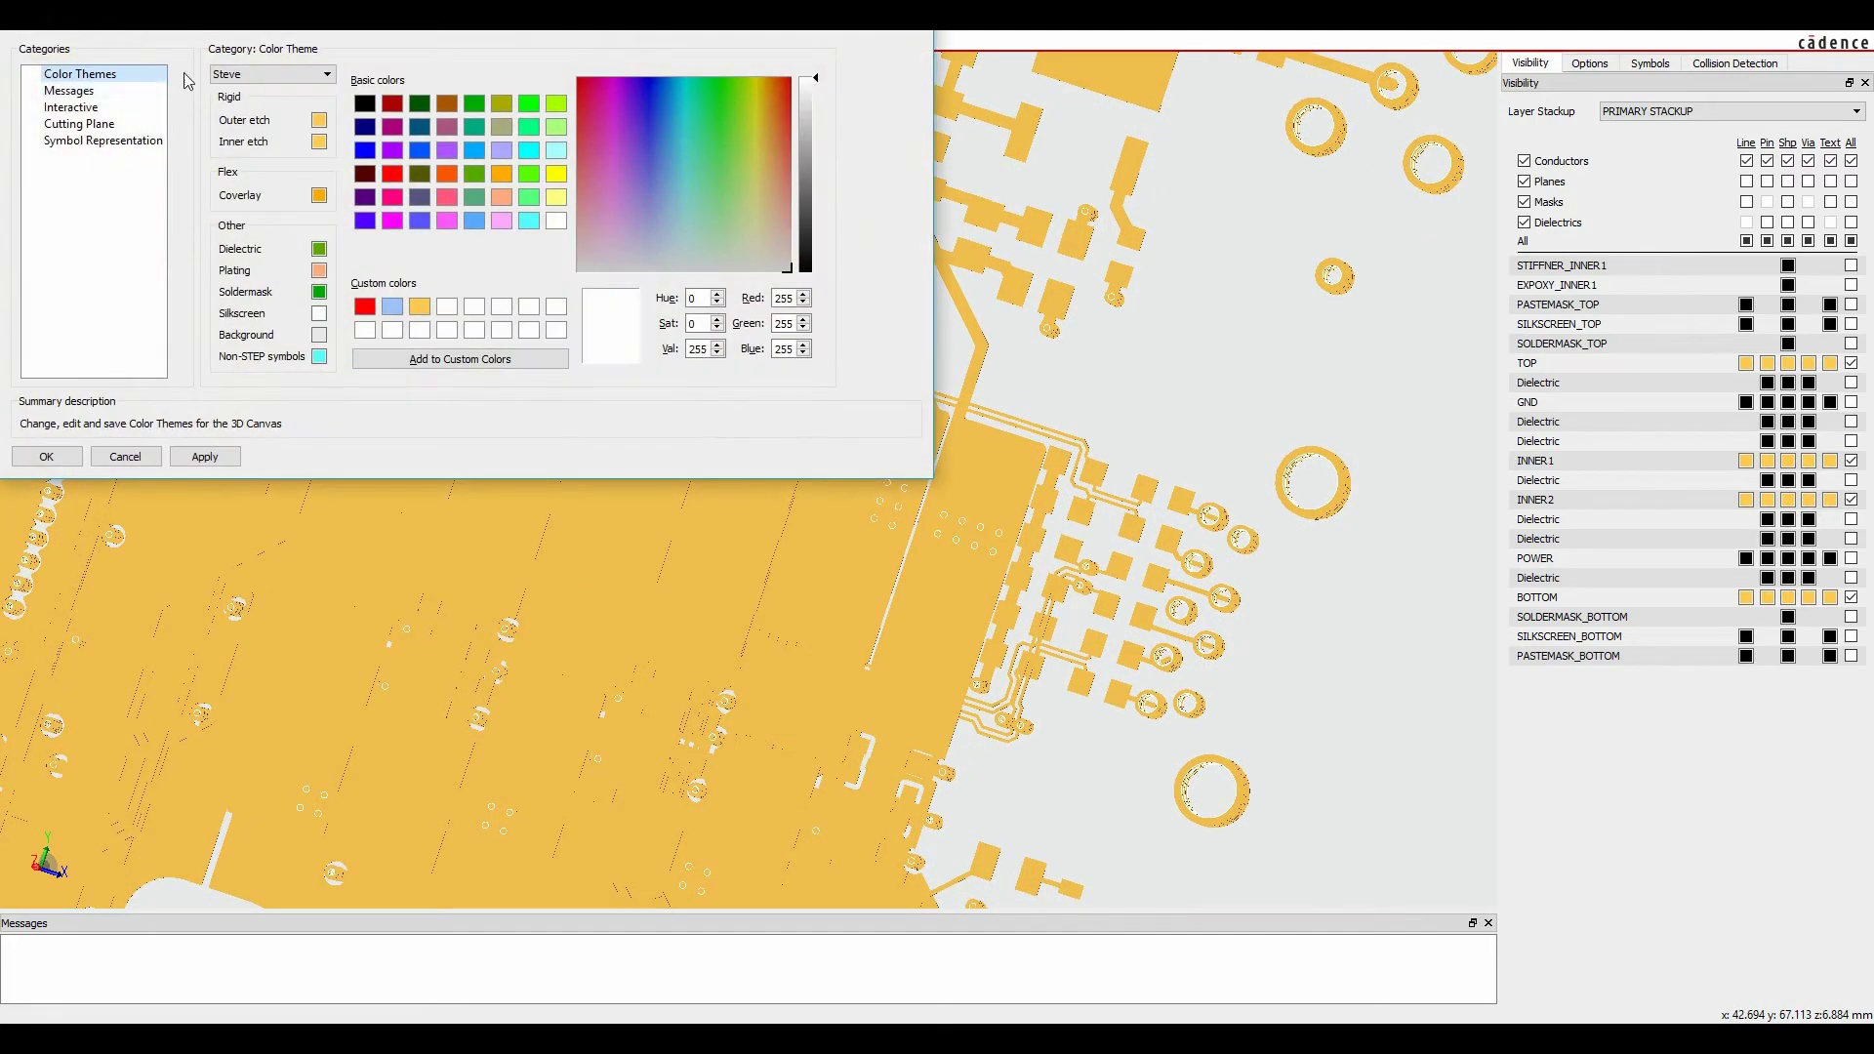
left_click(280, 75)
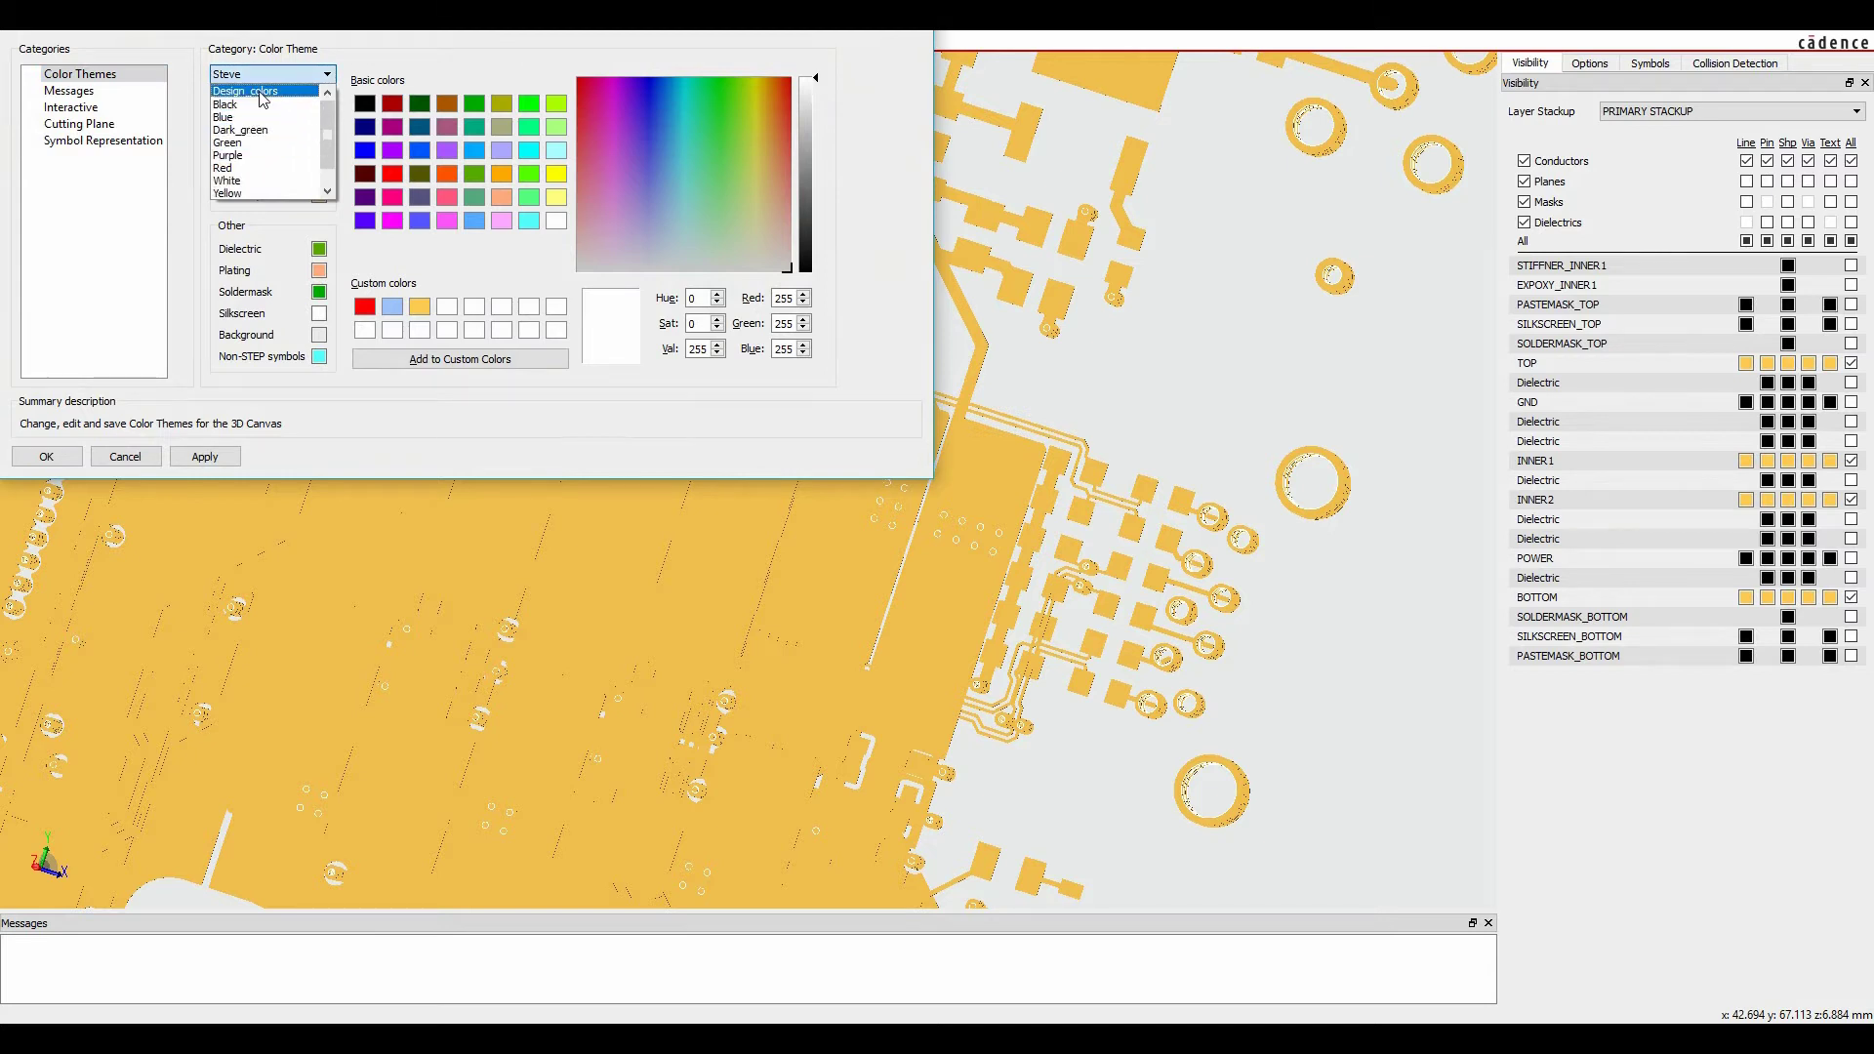
left_click(263, 98)
left_click_drag(976, 879, 991, 758)
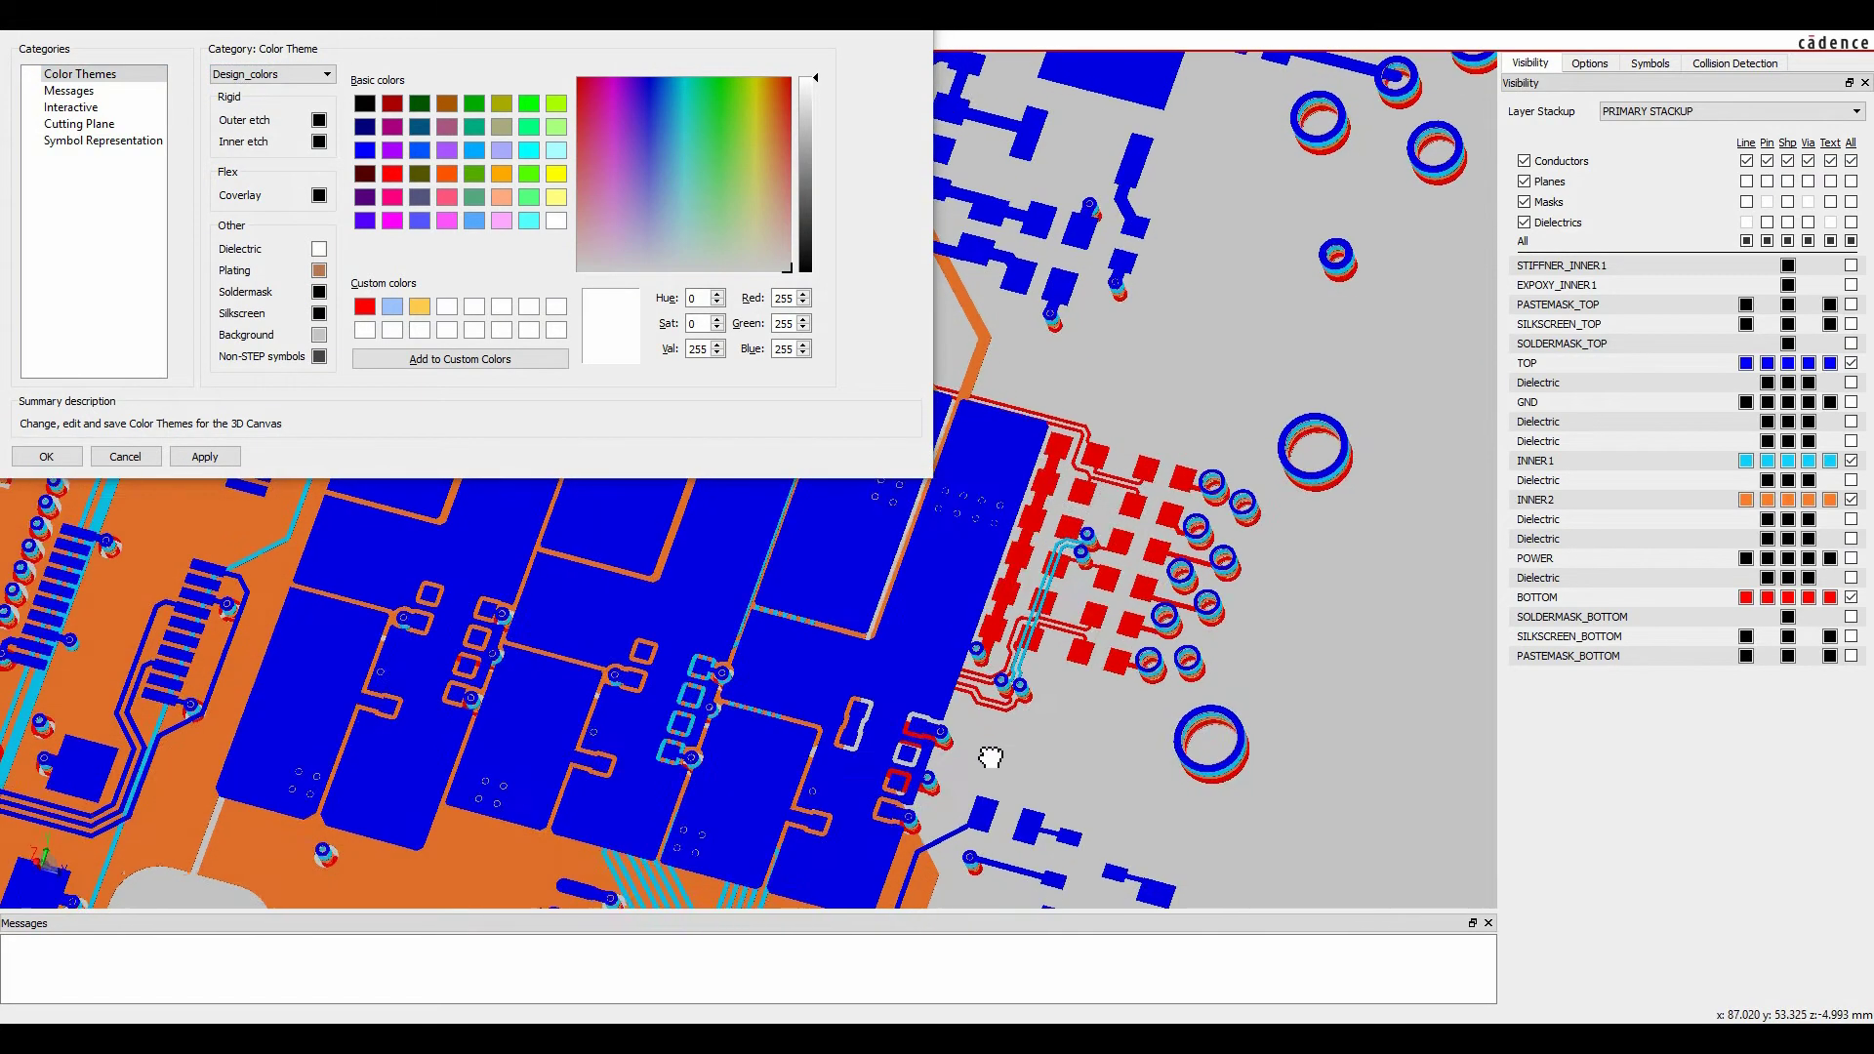
Step: Switch the color theme to Black and make all stackup layers visible
left_click(280, 78)
left_click(260, 118)
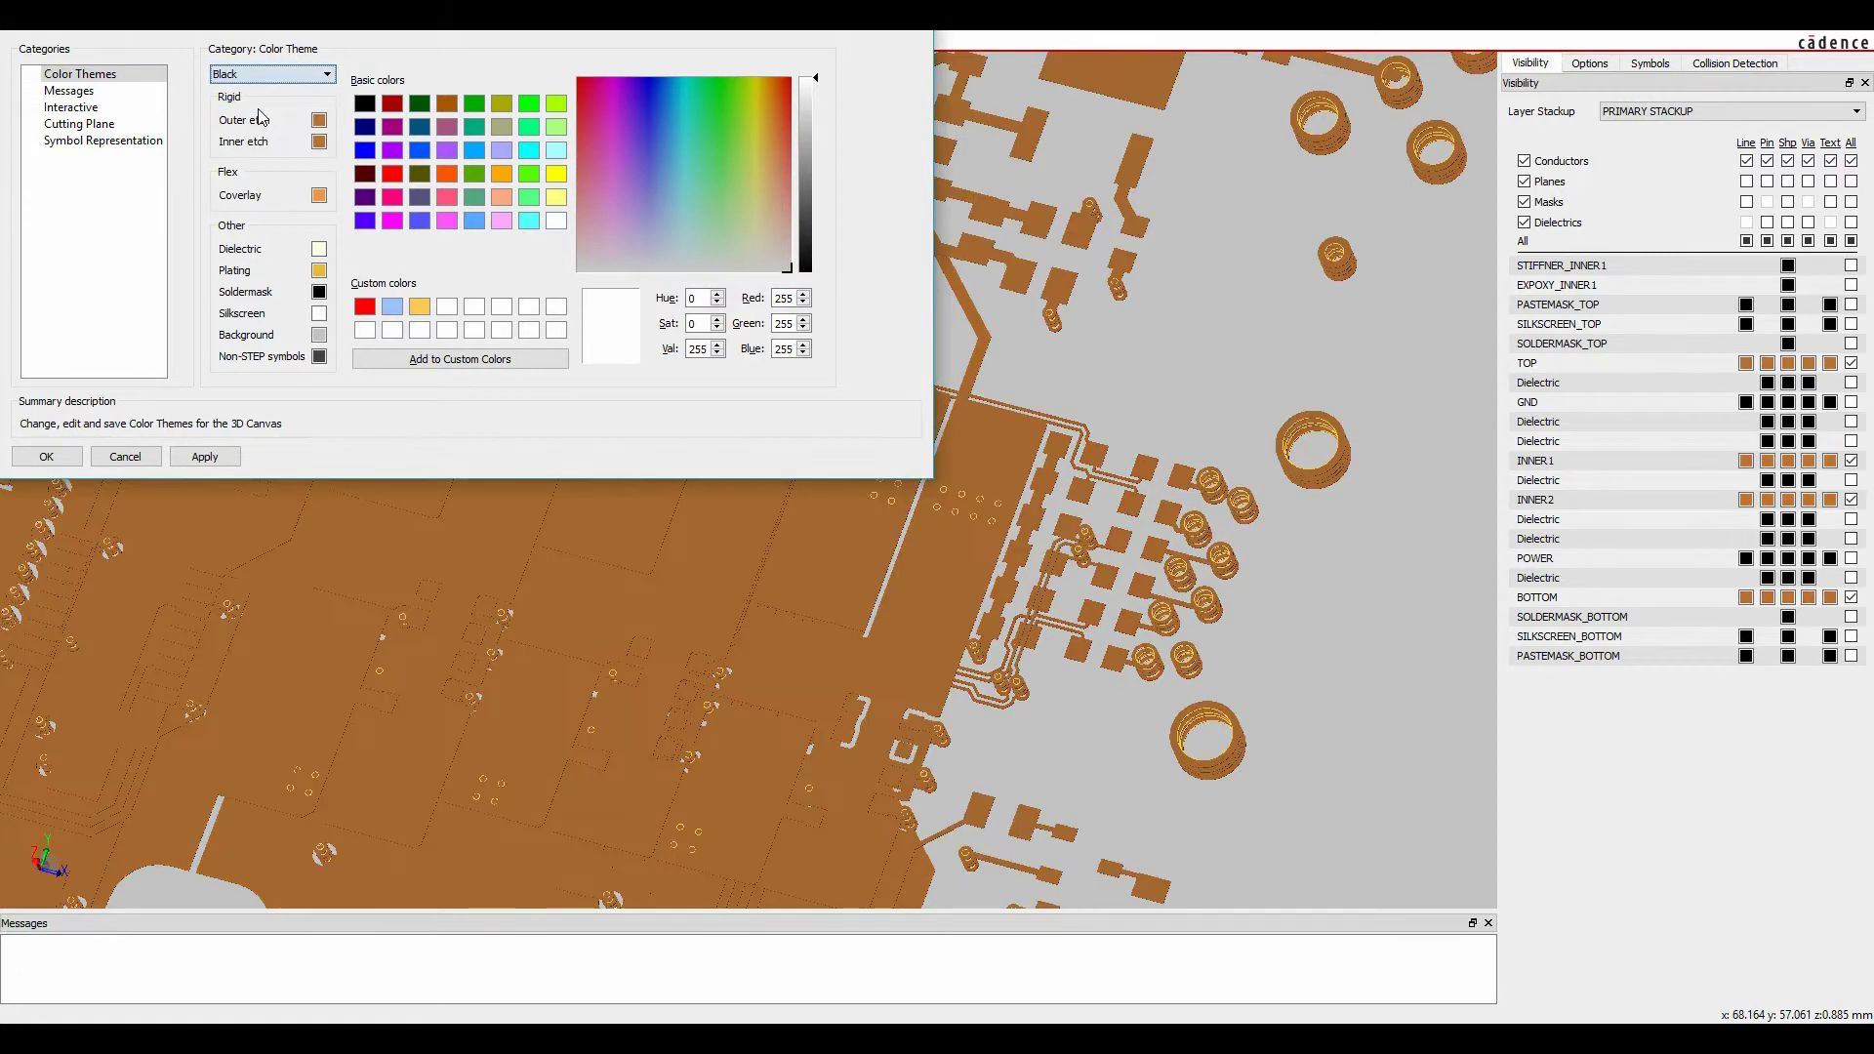
left_click(1853, 246)
left_click(1852, 241)
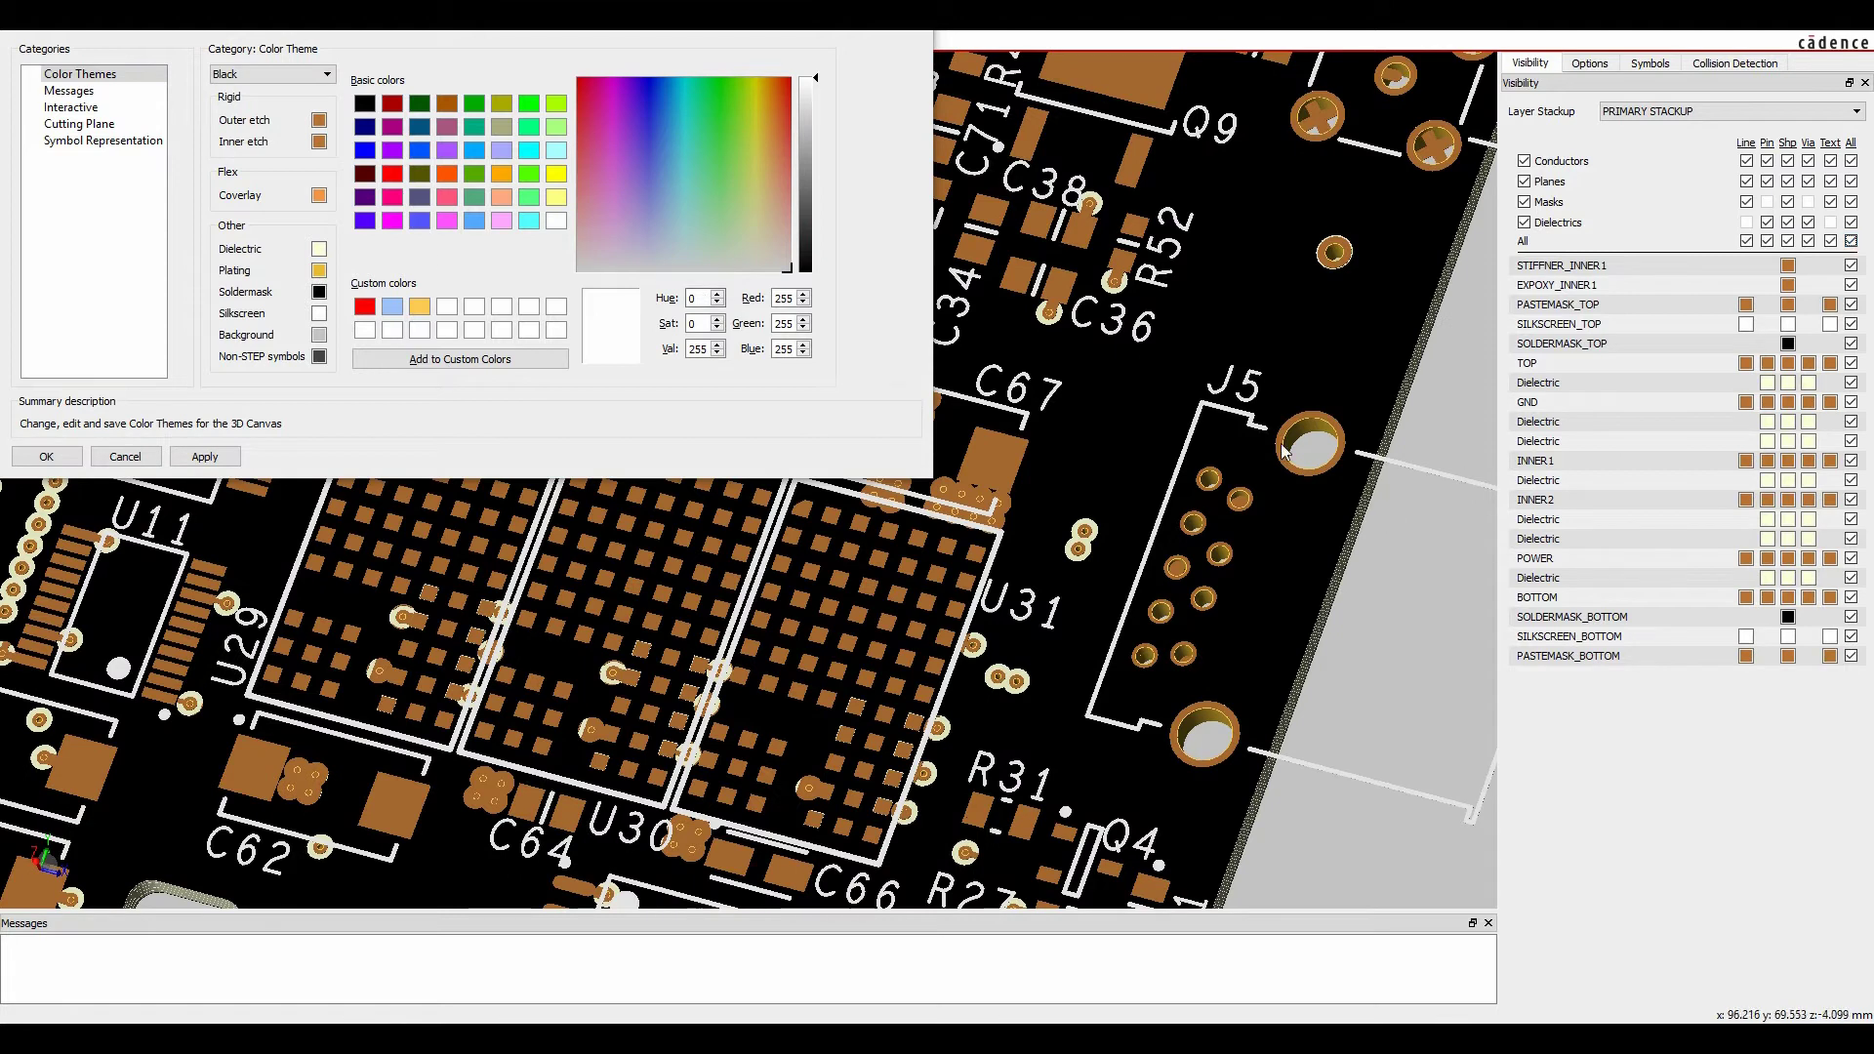
Step: Preview the Blue, Purple and White color themes on the board
left_click(278, 73)
left_click(256, 117)
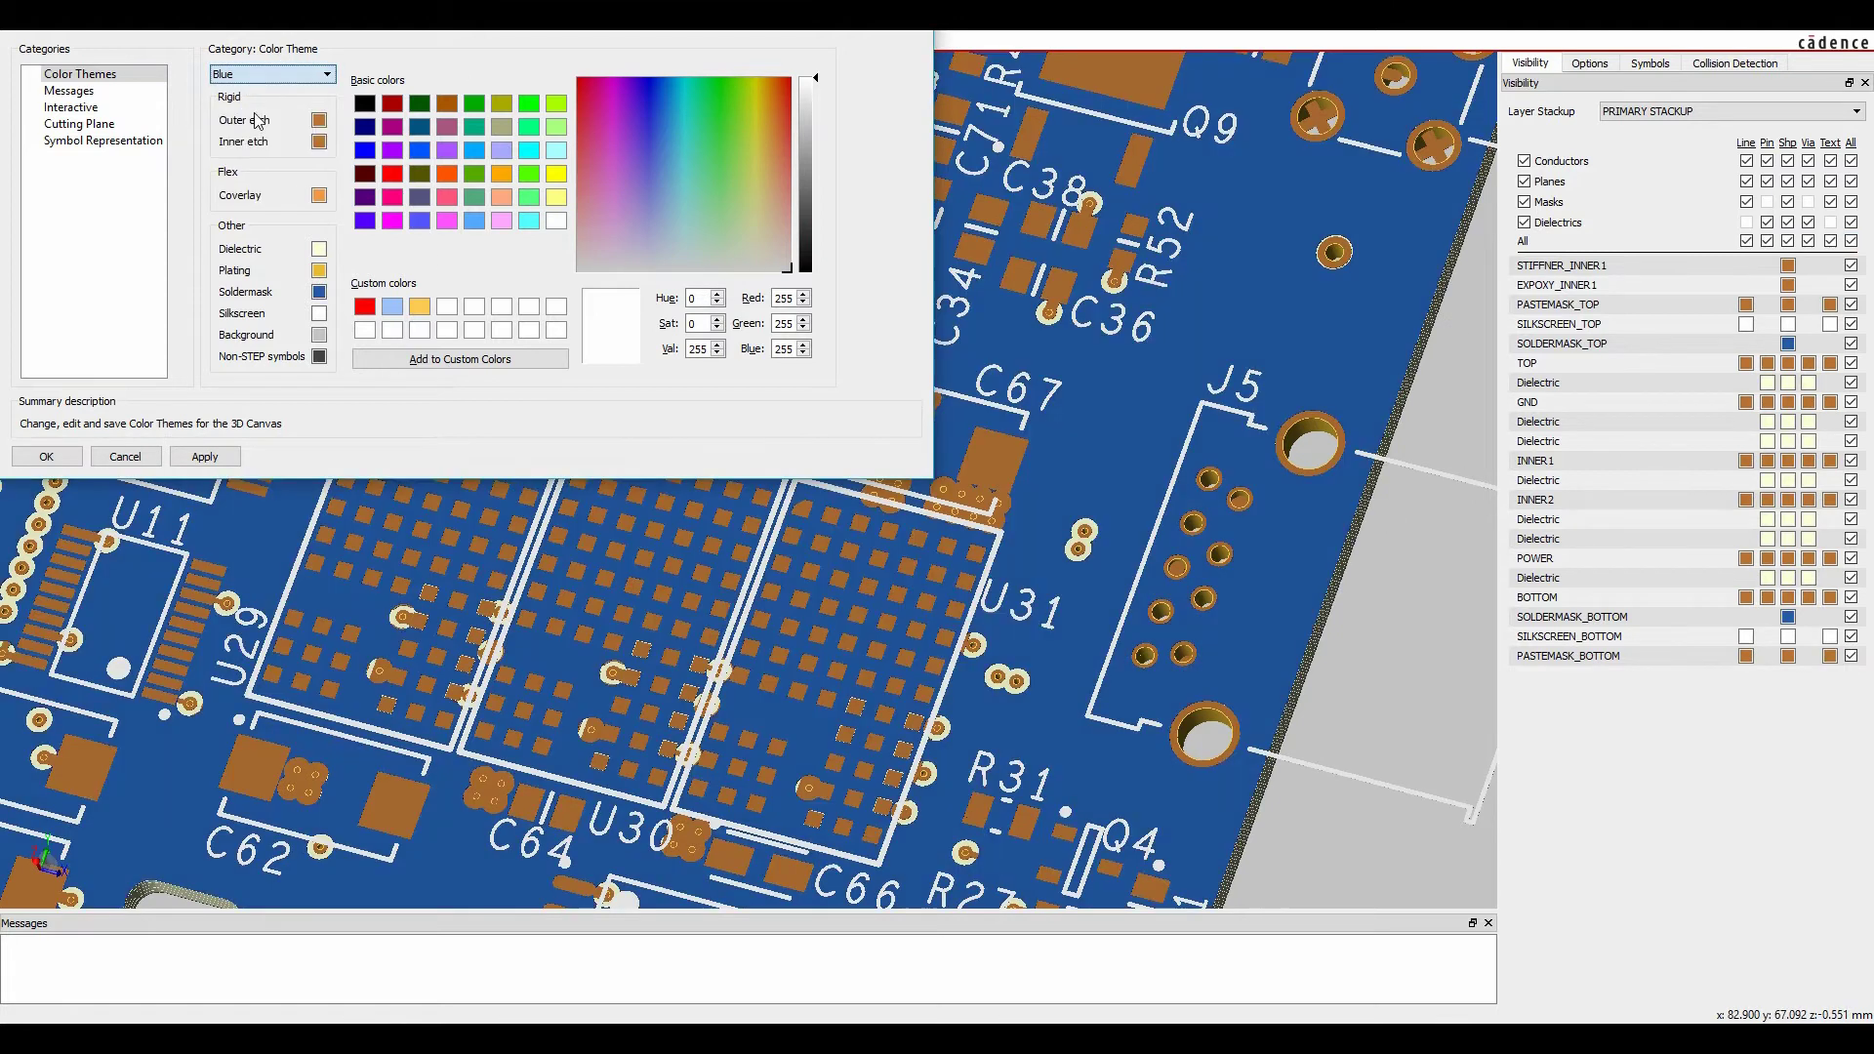
left_click(243, 78)
left_click(244, 156)
left_click(272, 75)
left_click(227, 181)
Step: Examine the option for adding a color theme, and restore the original custom theme with green soldermask in the preferences
left_click(246, 75)
right_click(239, 139)
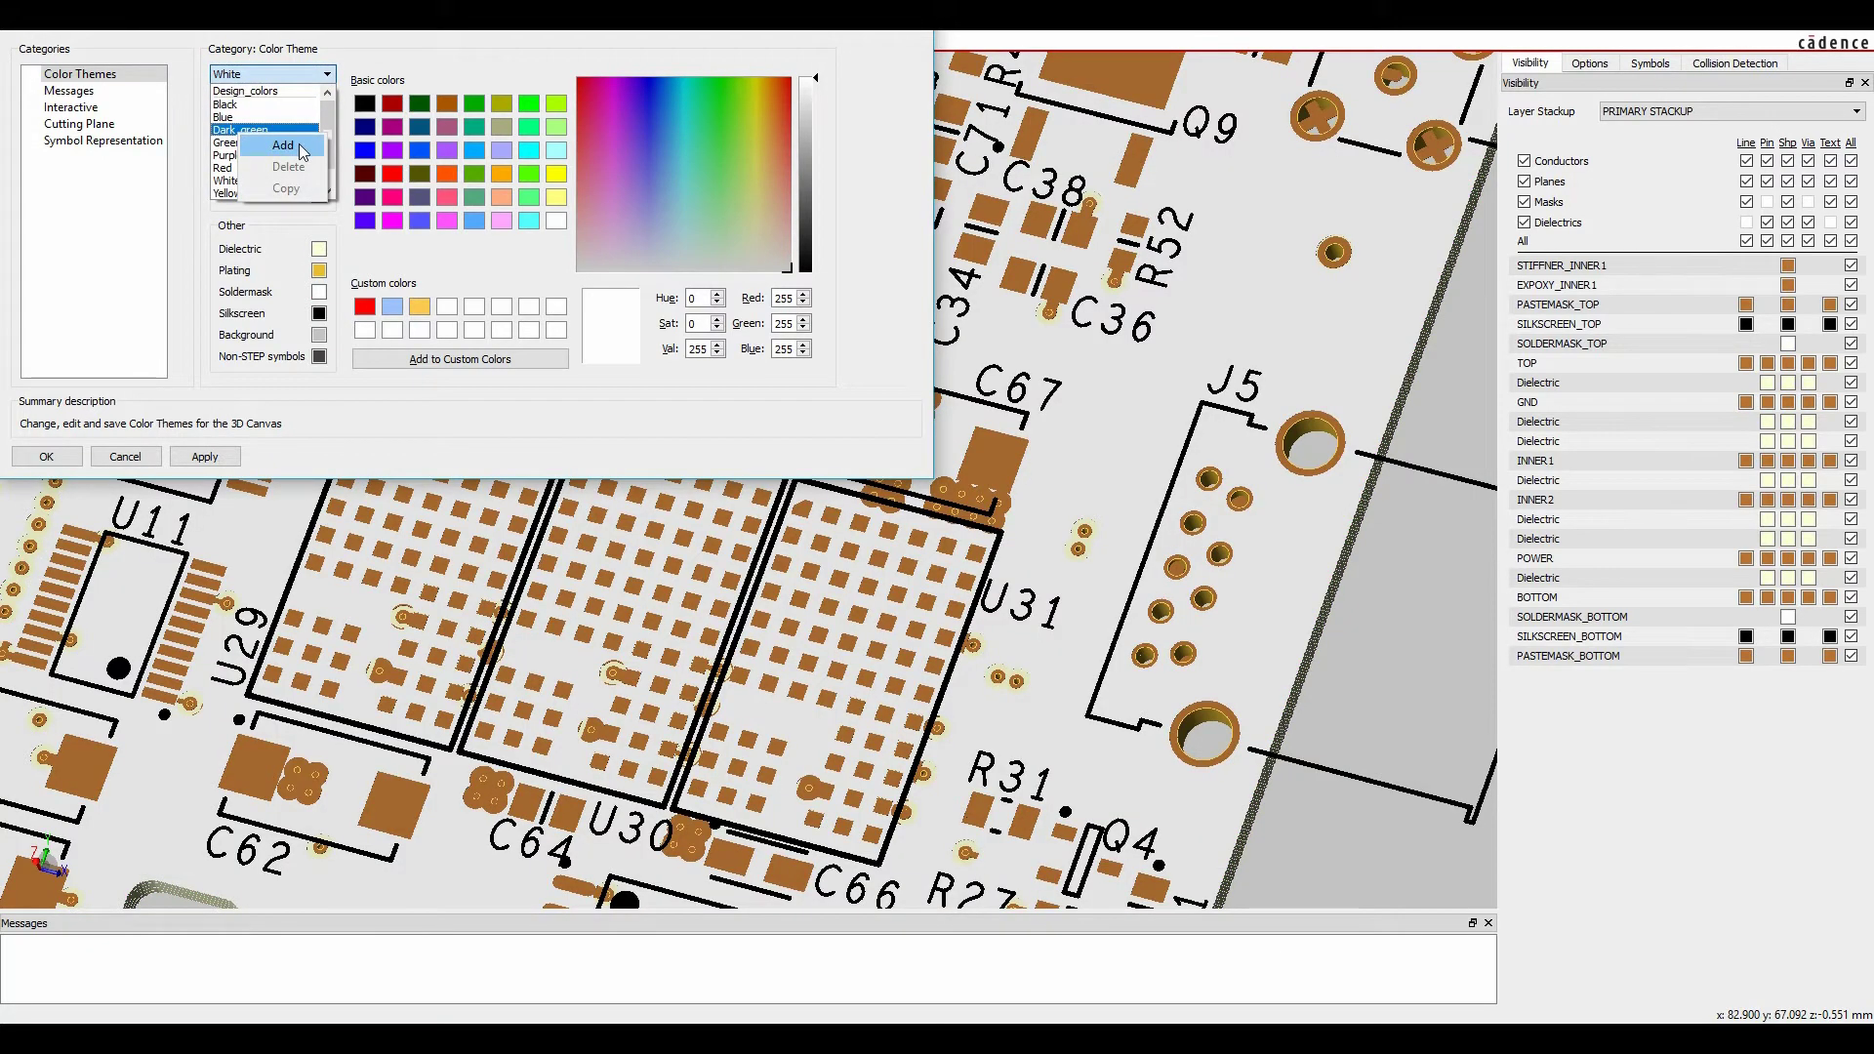
left_click(302, 147)
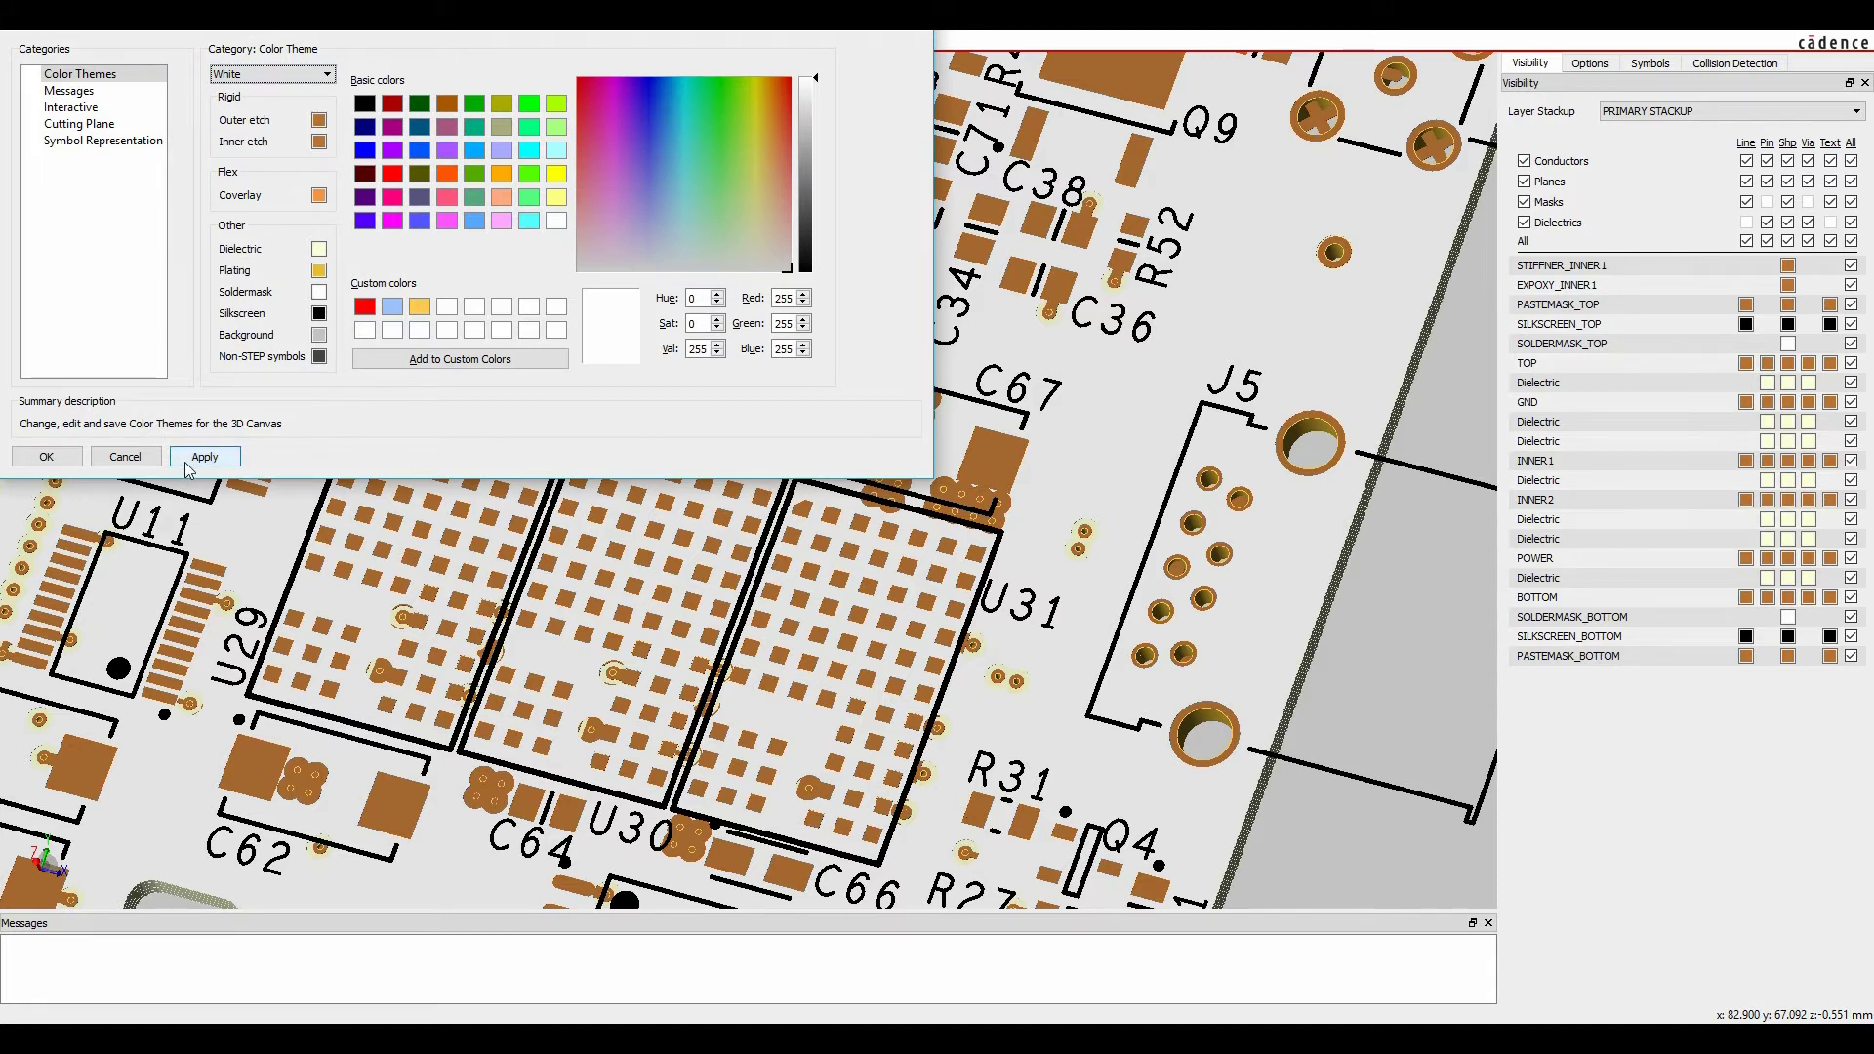
left_click(284, 74)
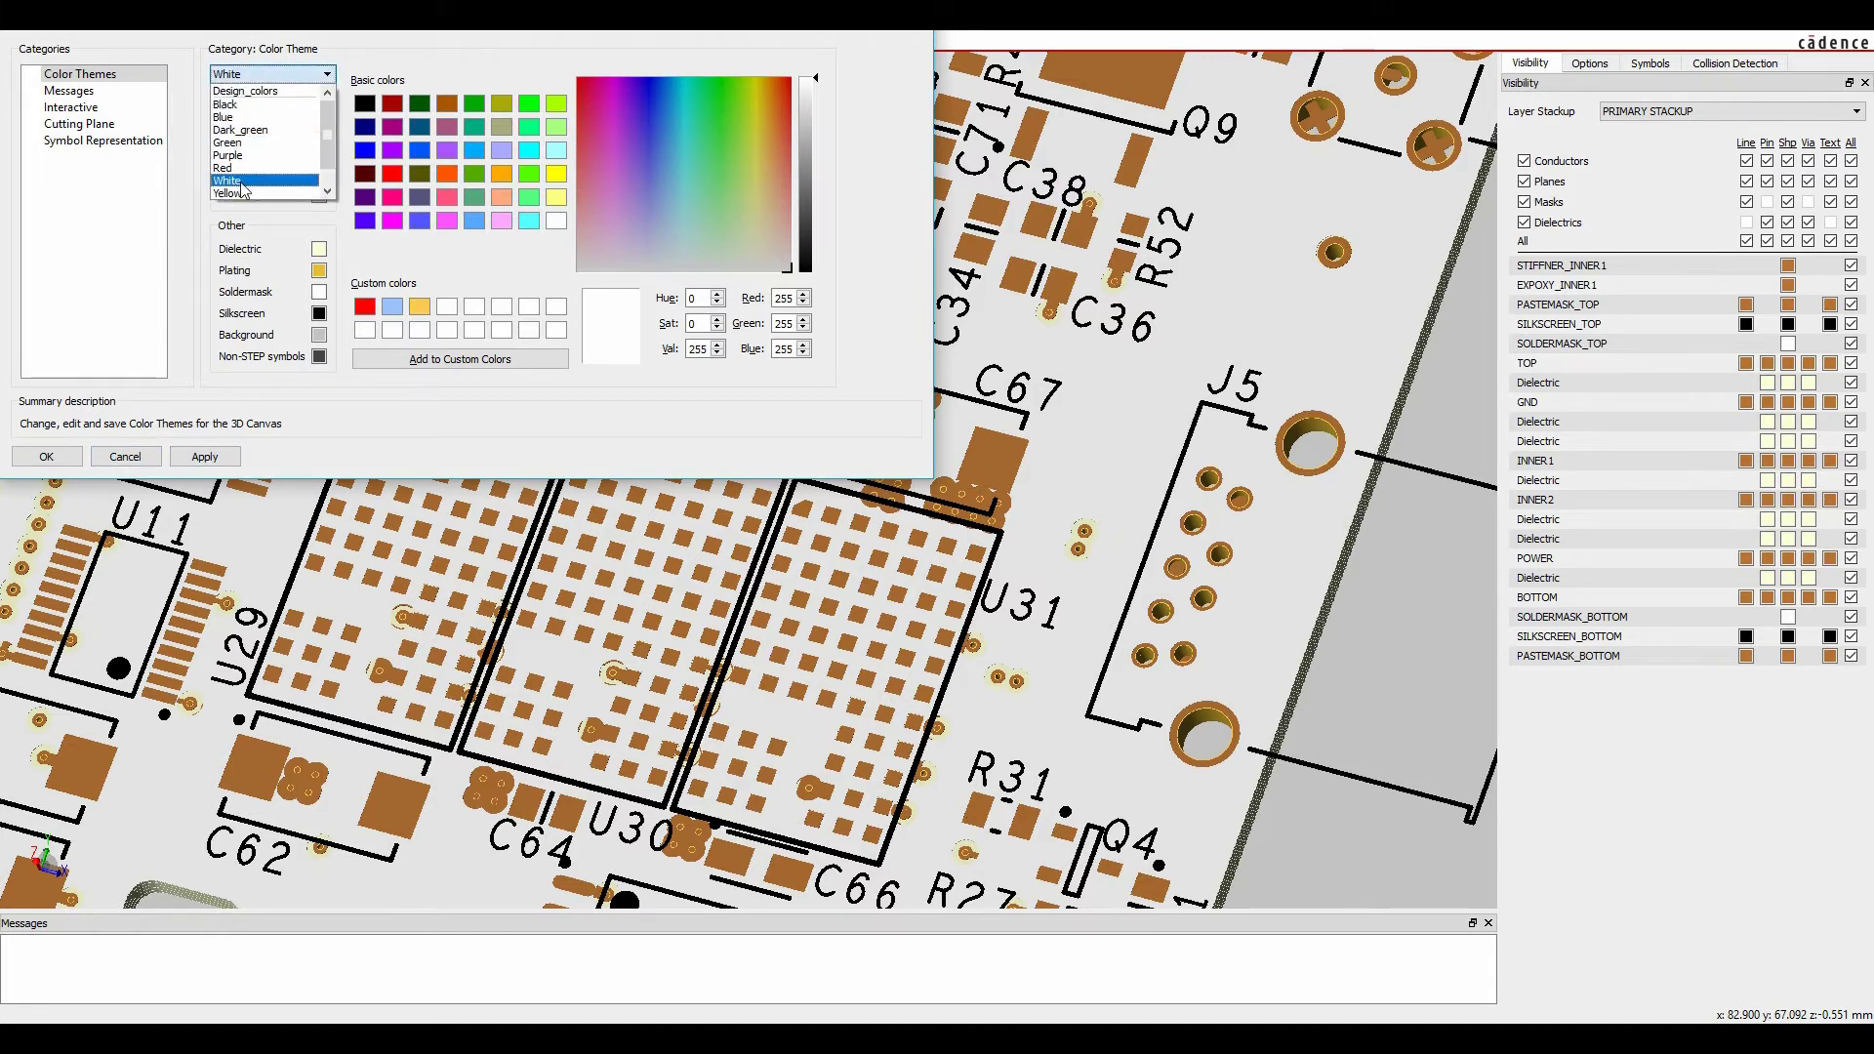
left_click(238, 195)
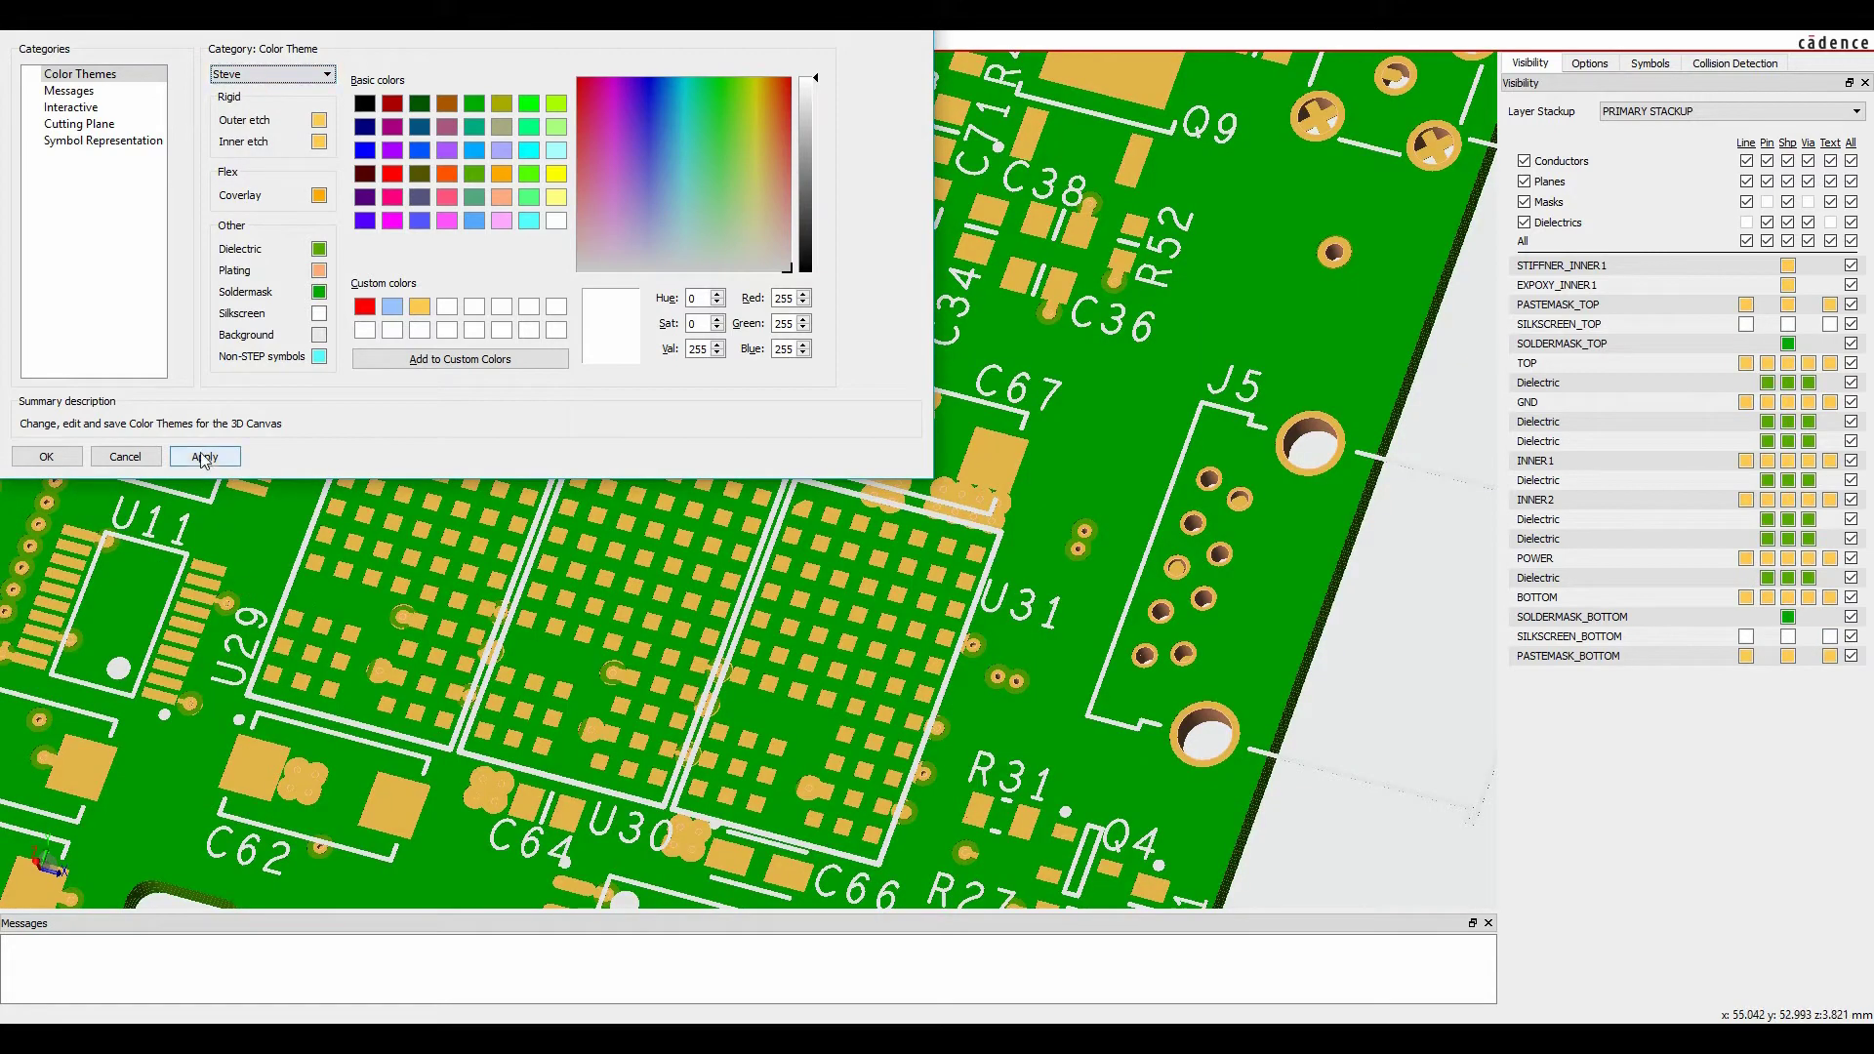
left_click(59, 457)
Step: Show all symbols on the board again and view the assembly with its top cover from the connector side
left_click(1520, 619)
scroll(1462, 605, "down", 2)
scroll(1035, 624, "down", 2)
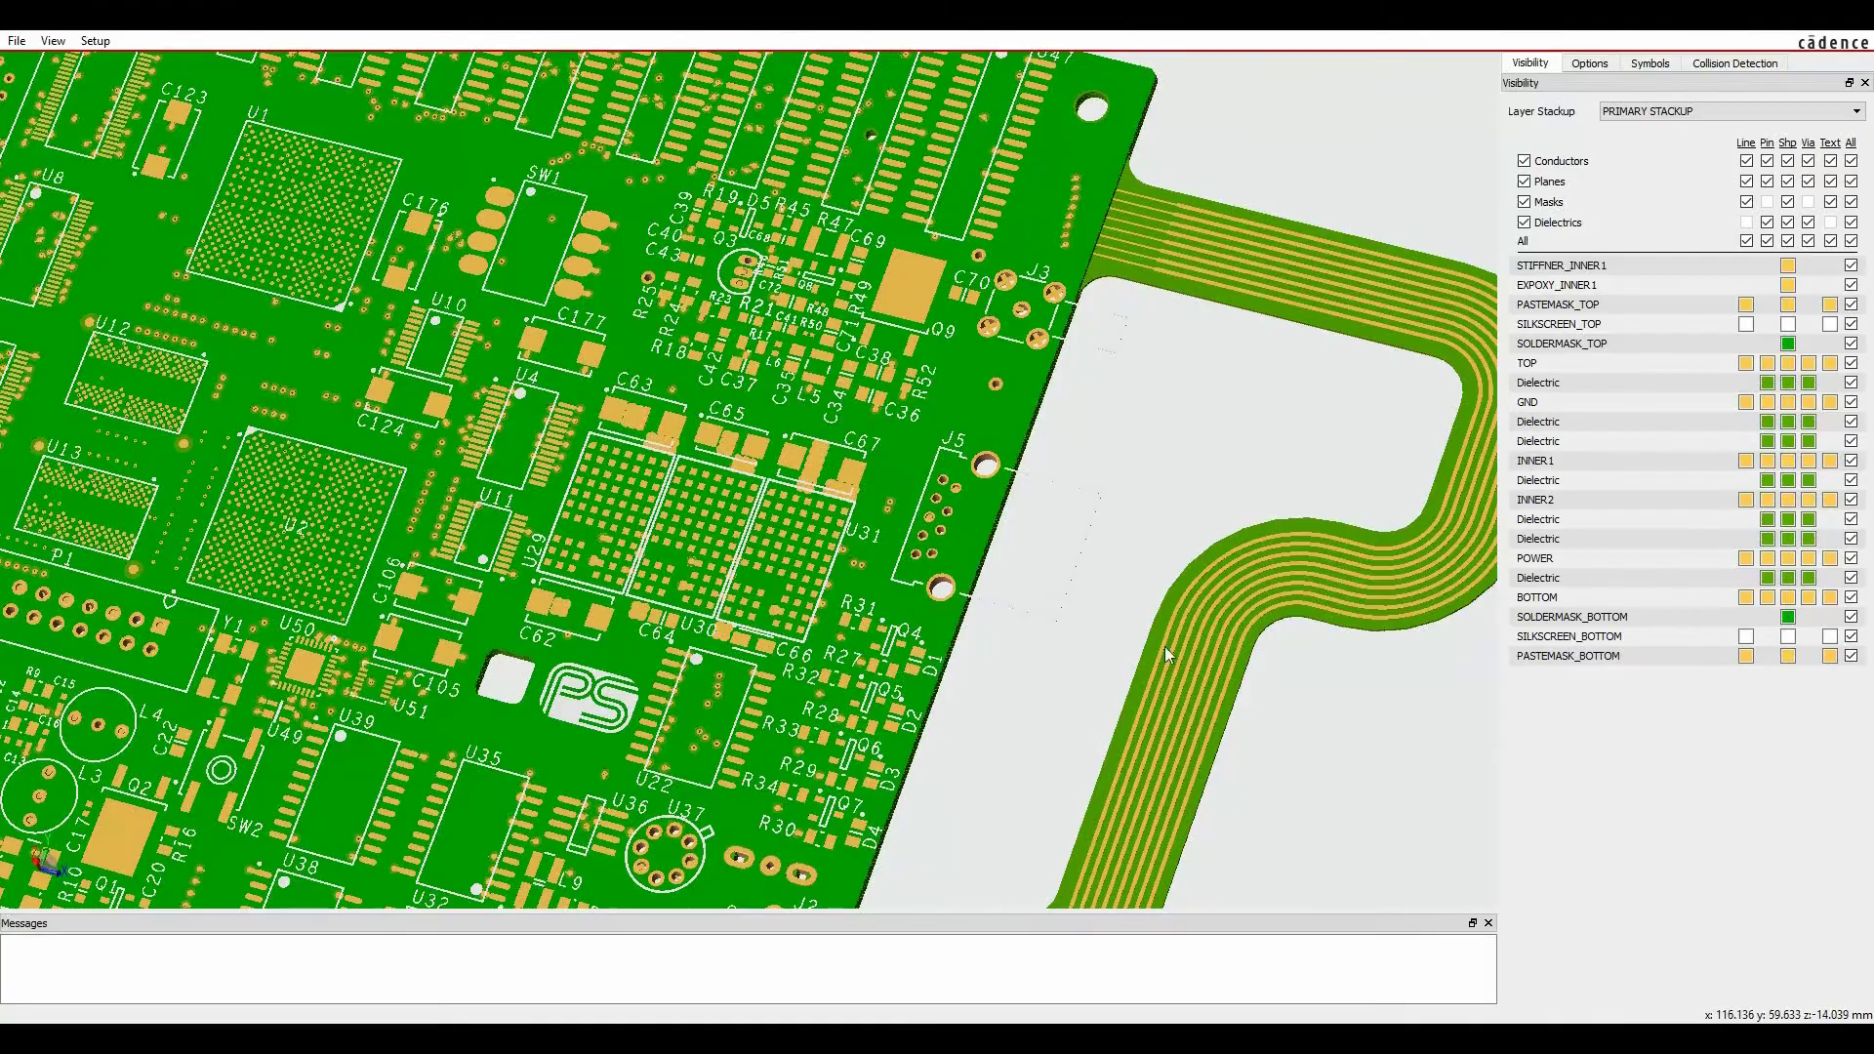
mouse_move(1150, 652)
middle_mouse_down("shift")
mouse_move(1183, 652)
mouse_move(1157, 637)
middle_mouse_up("shift")
middle_click_drag(841, 628, 1044, 551)
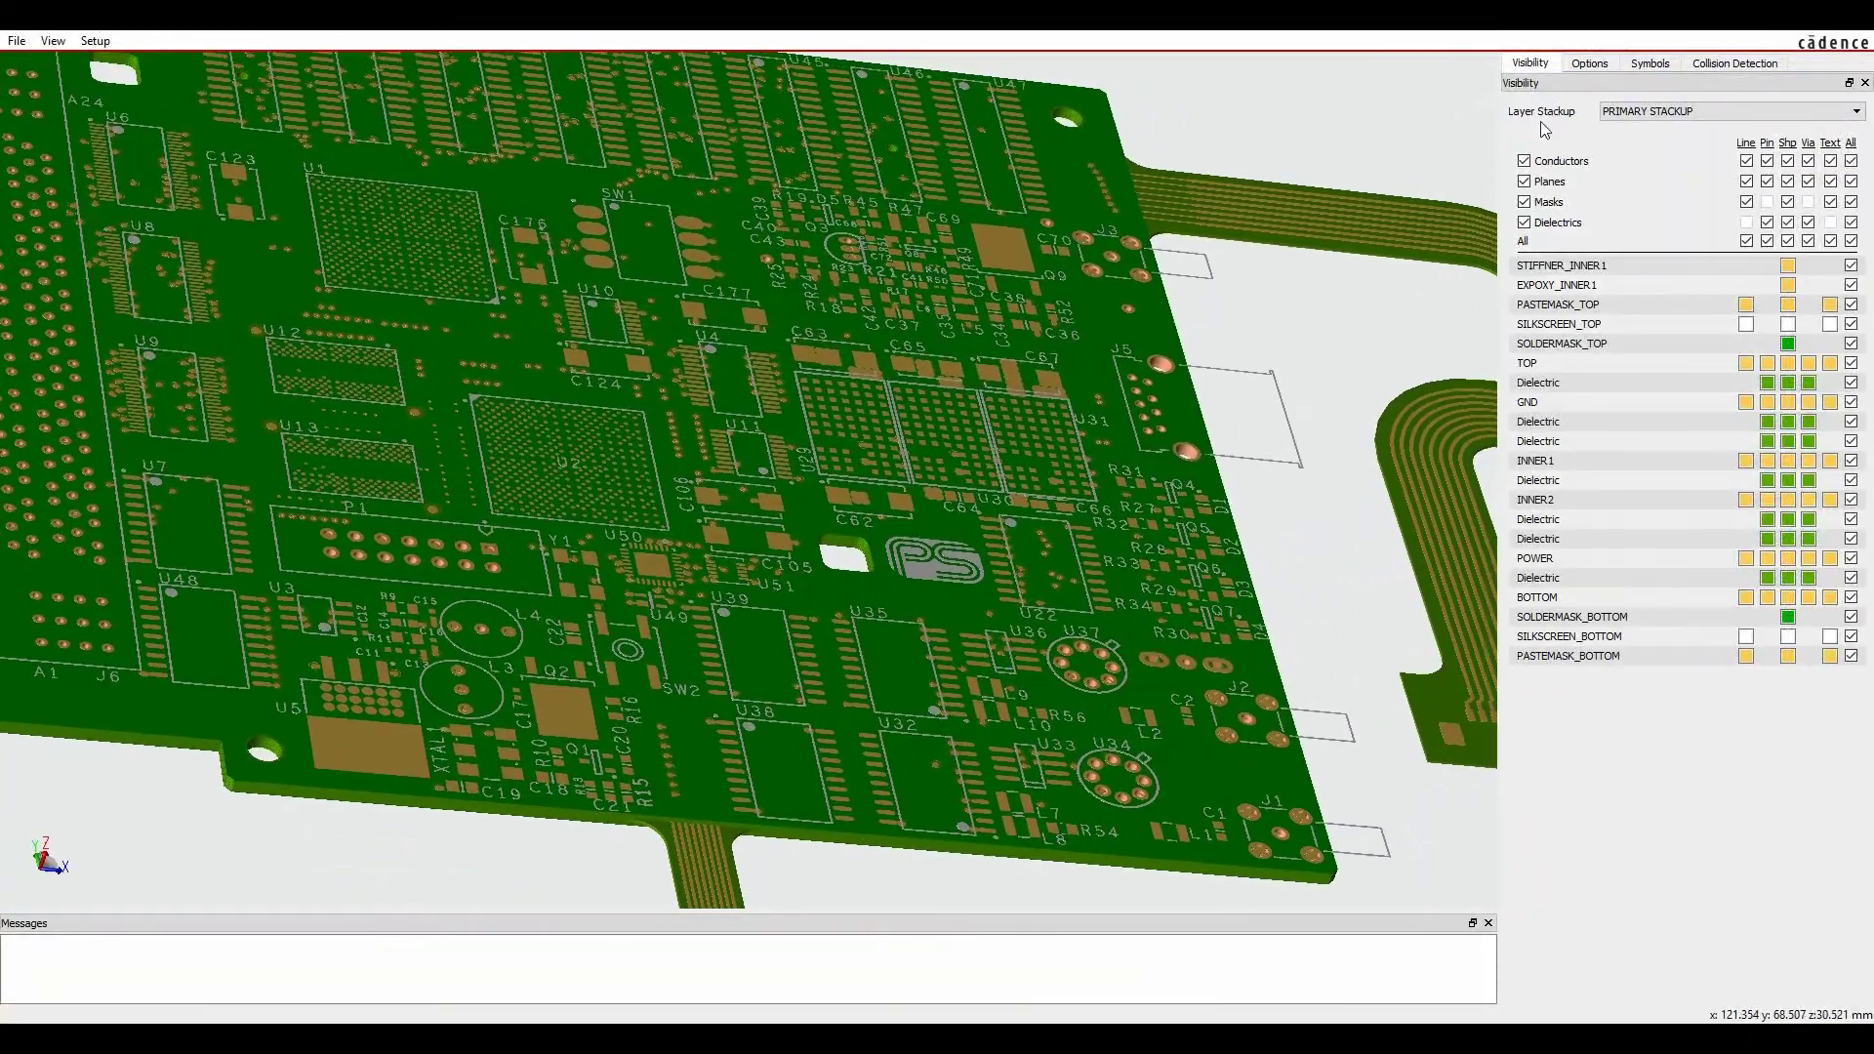
left_click(1655, 58)
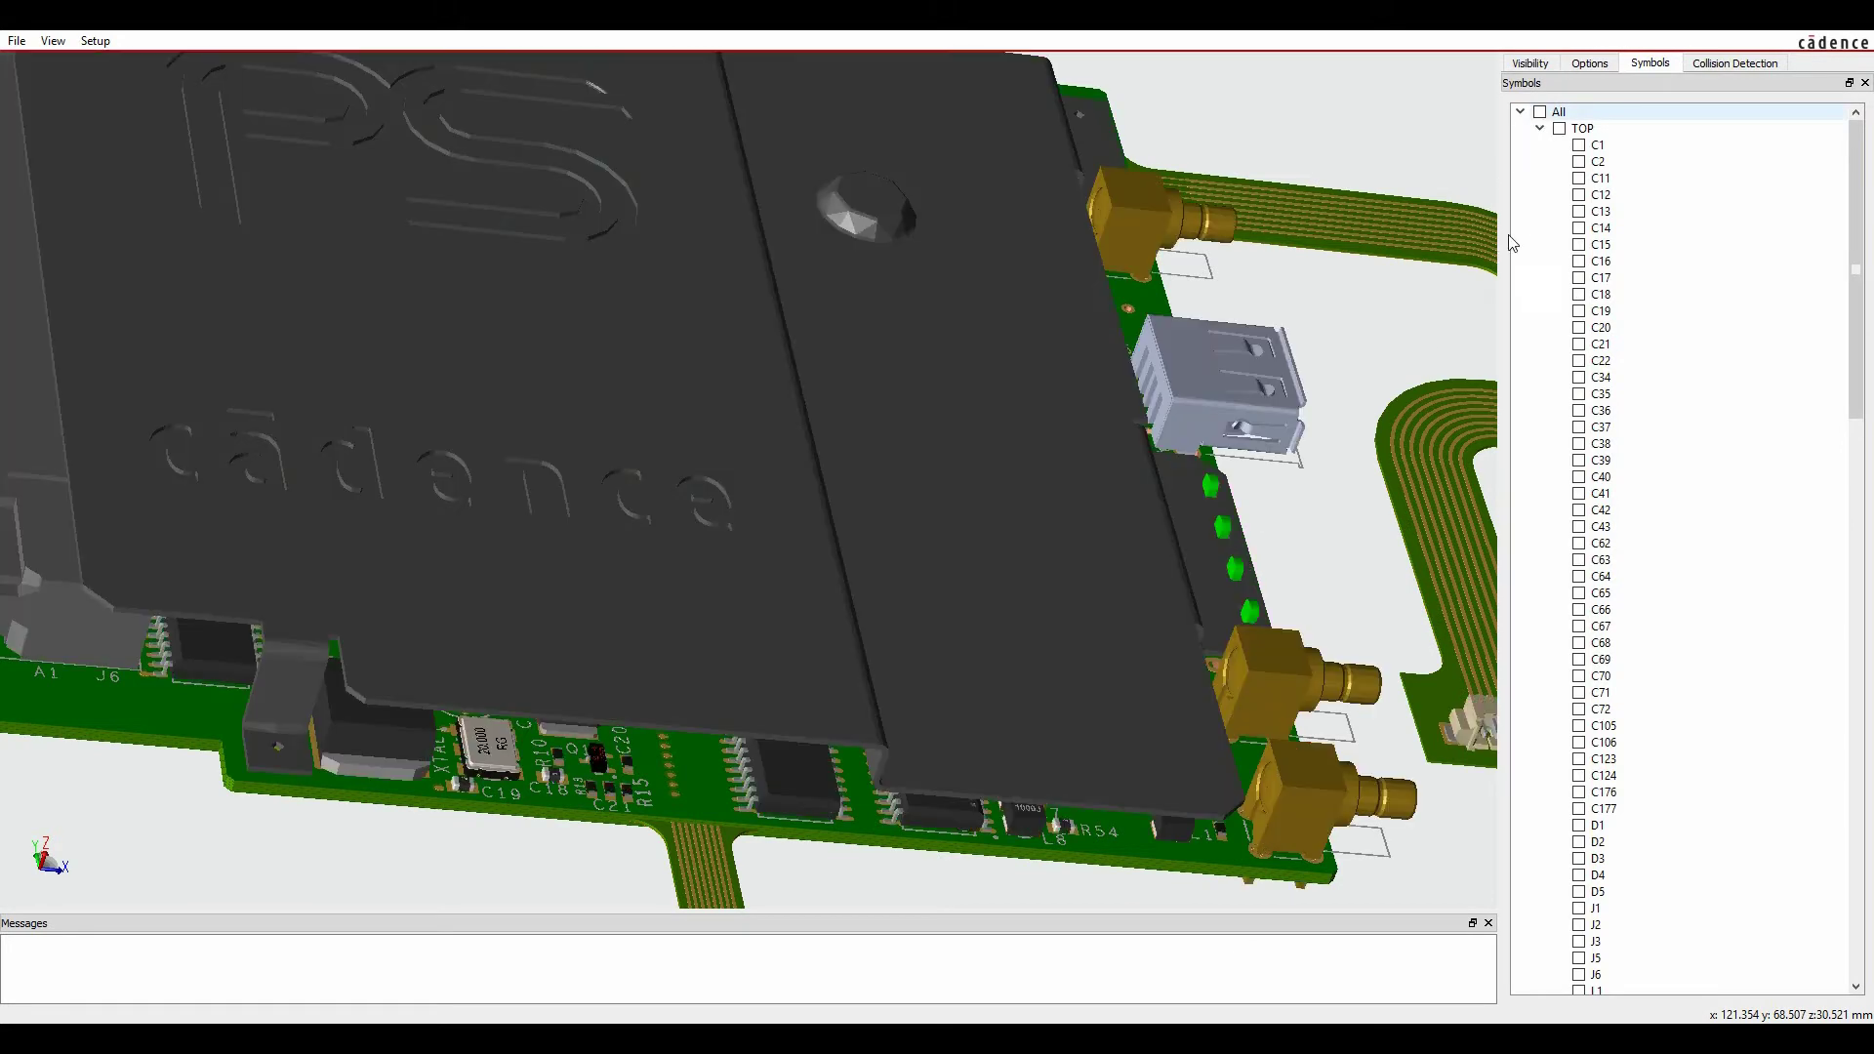
middle_click_drag(1332, 583, 1227, 615, "shift")
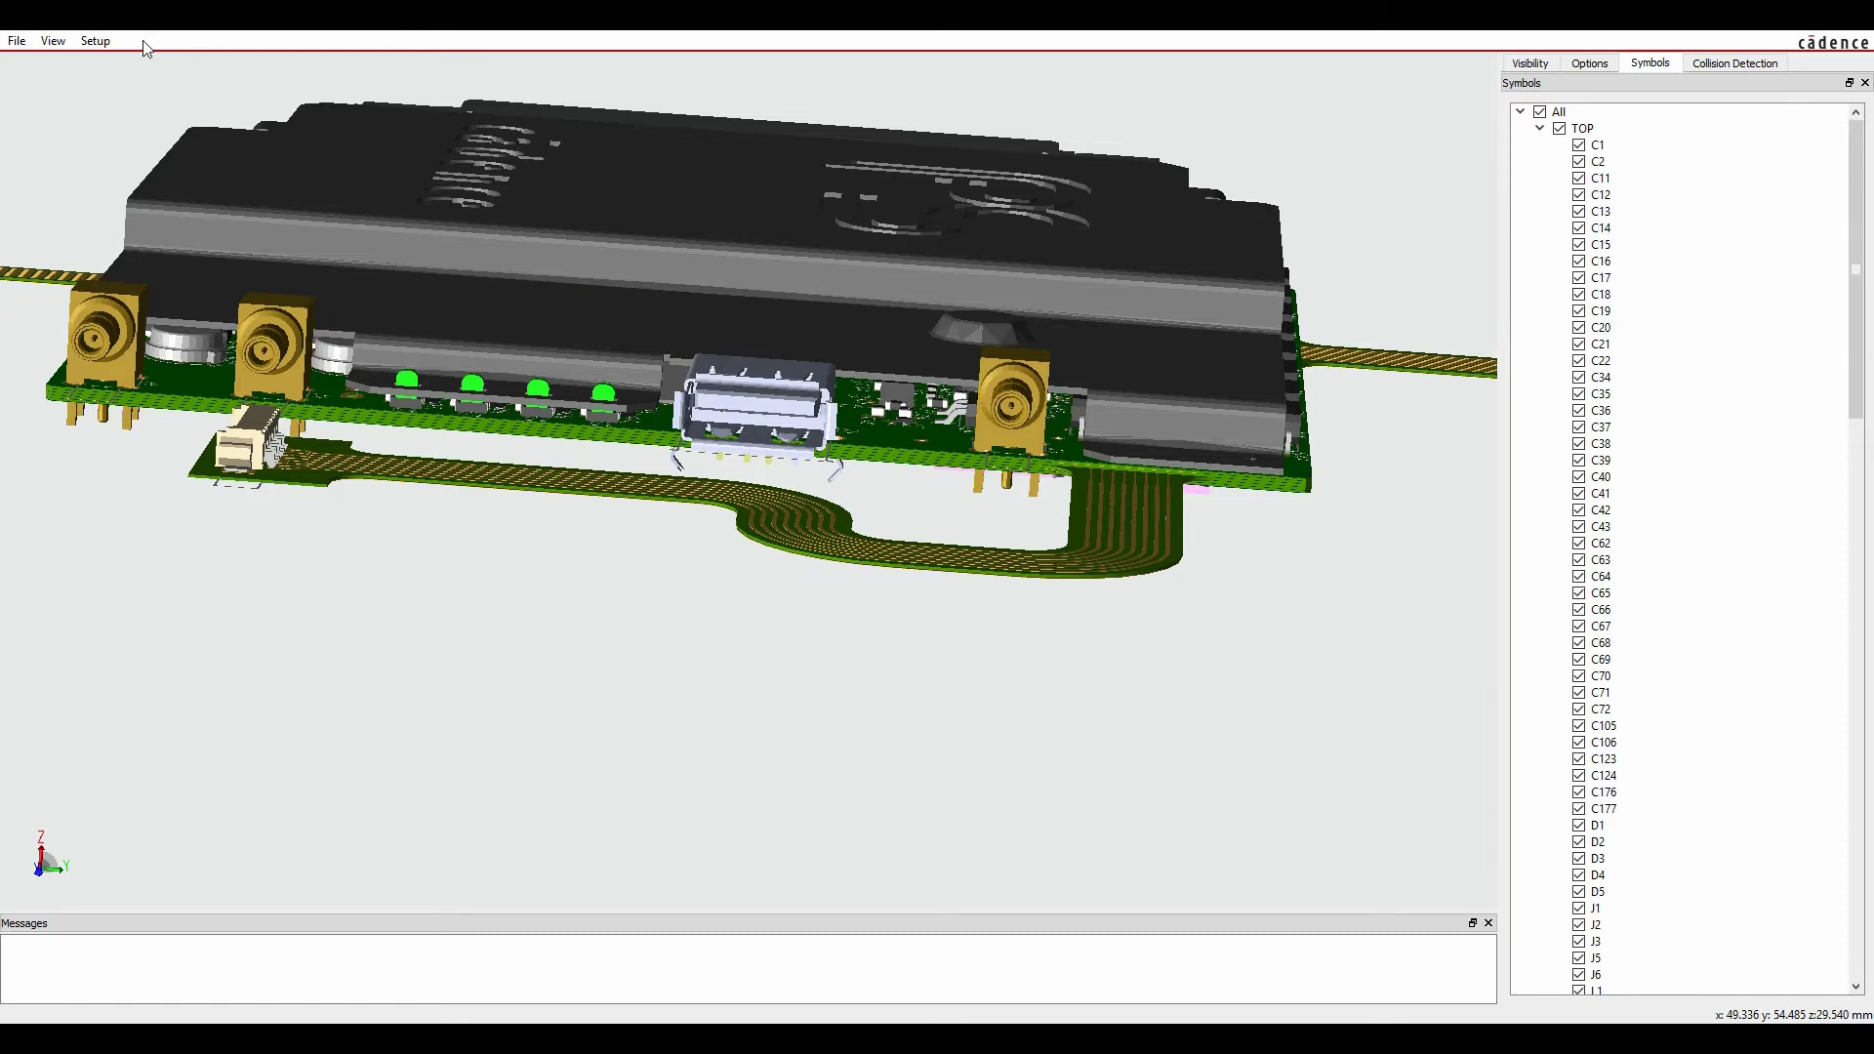
Step: Set the camera to the Right view and look closely at the gold coaxial connector beside the USB connector
left_click(52, 40)
mouse_move(78, 69)
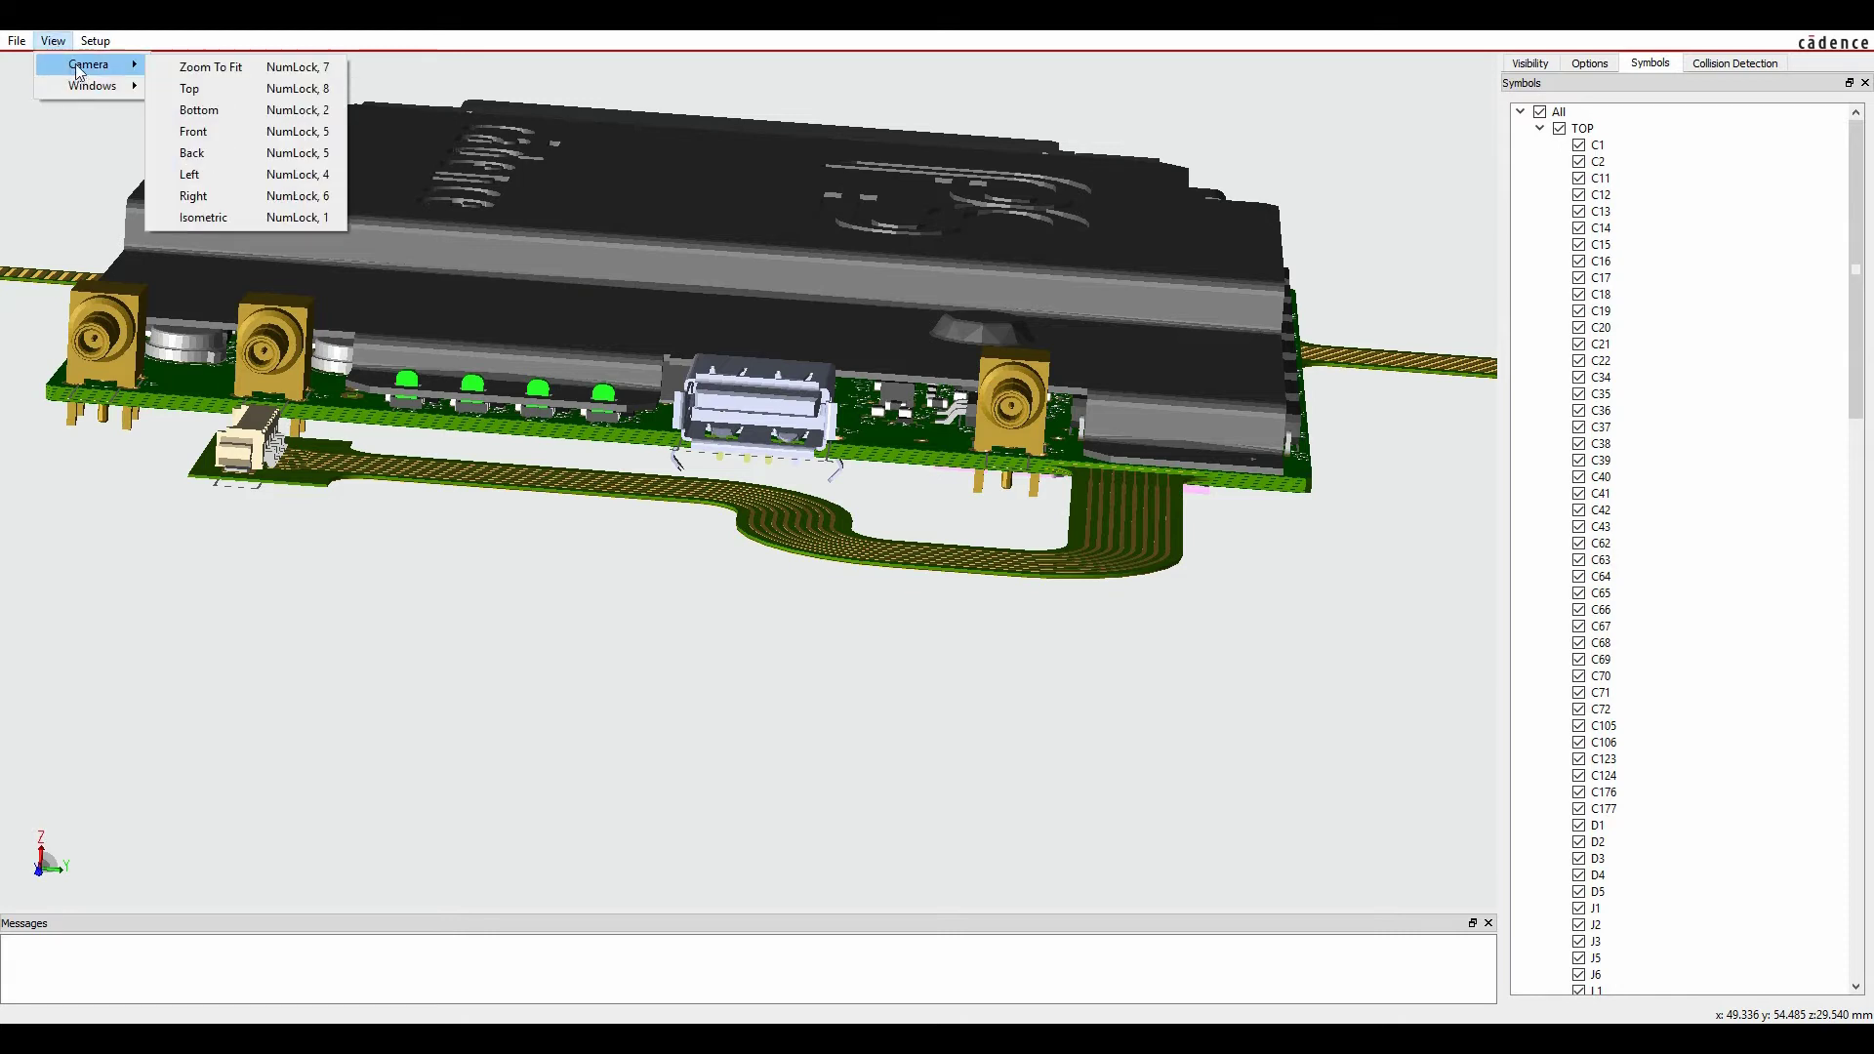
left_click(217, 193)
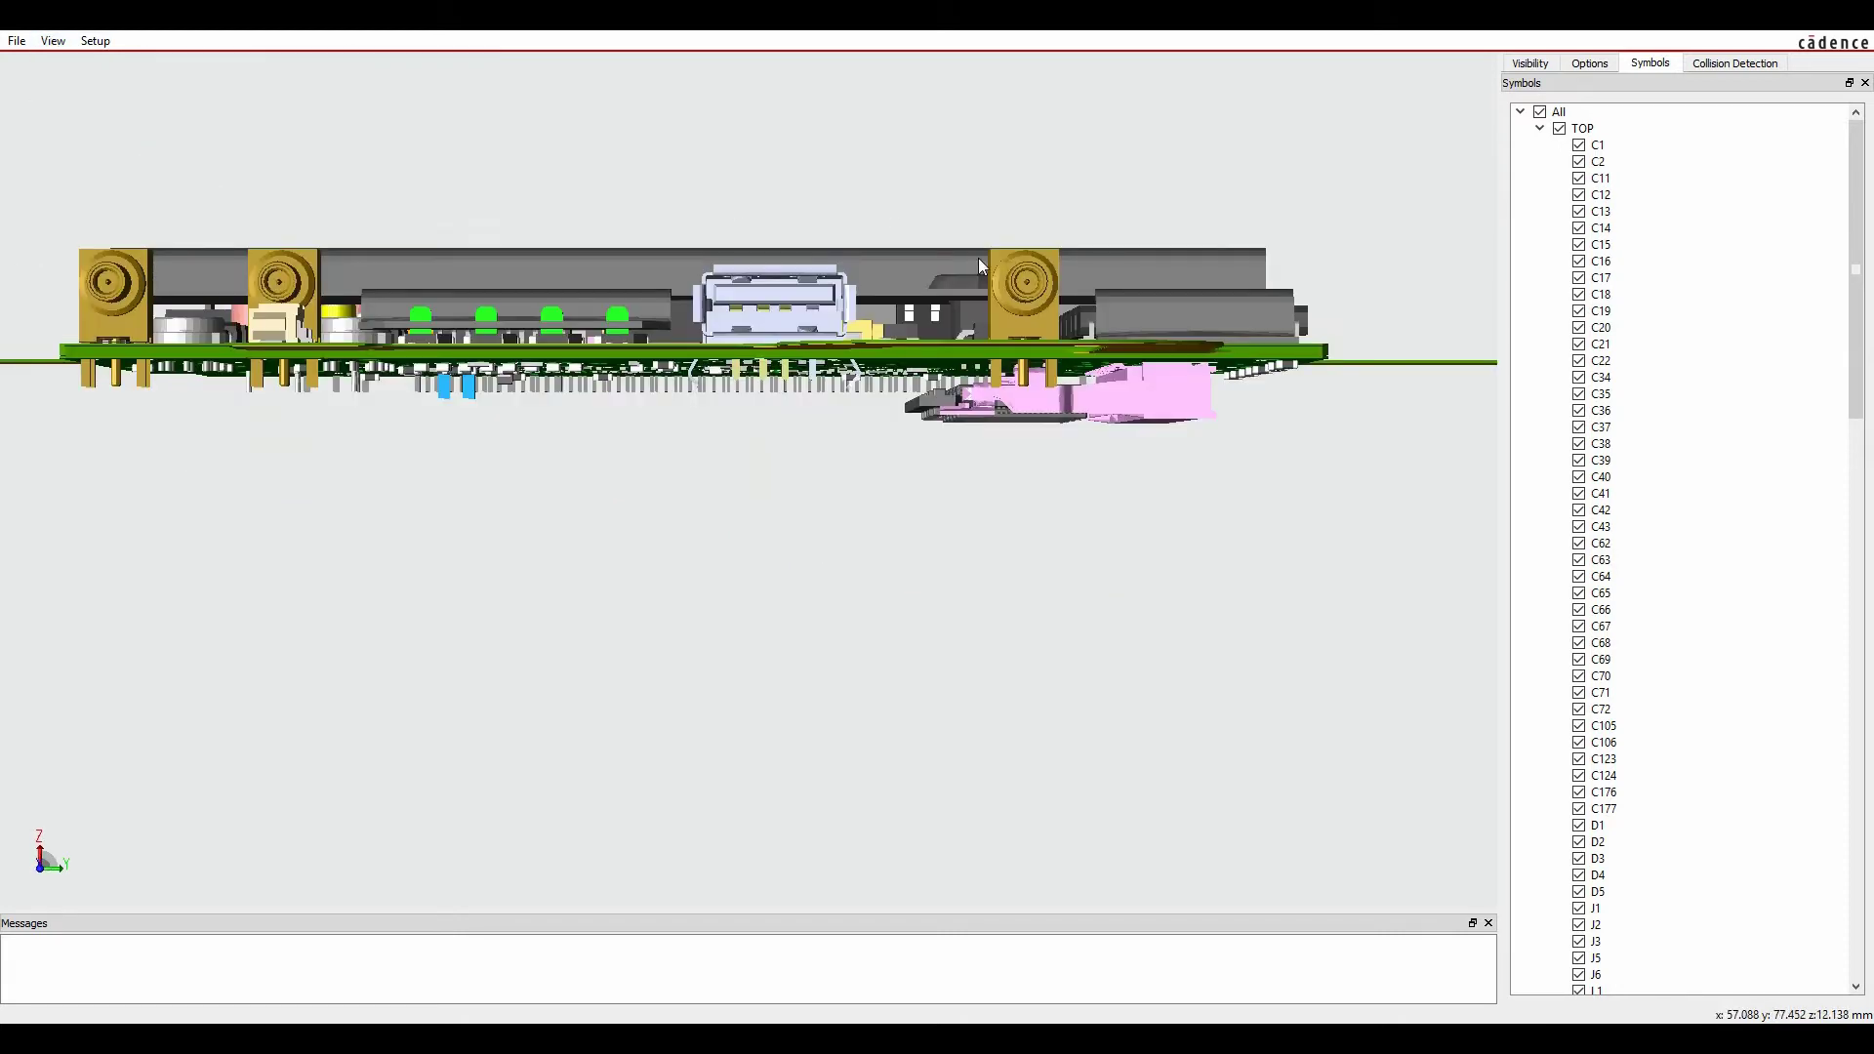
scroll(1219, 365, "up", 6)
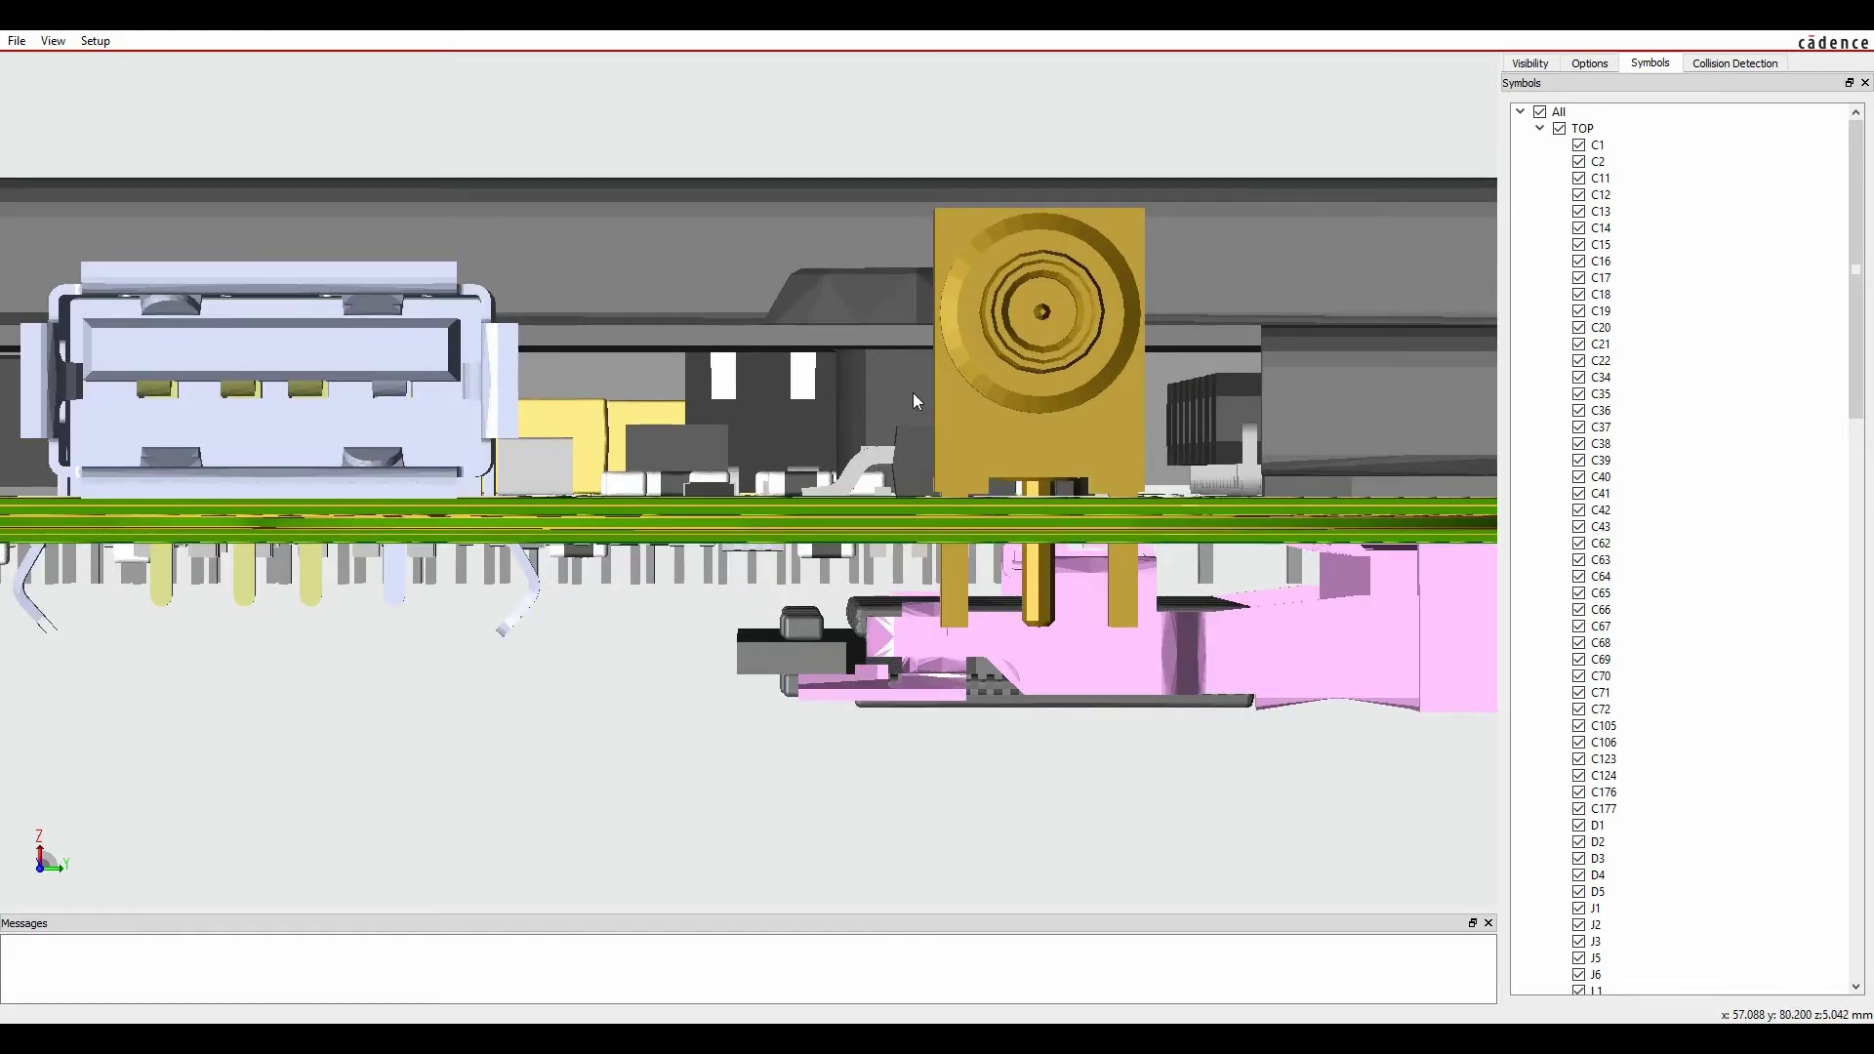
scroll(923, 348, "up", 3)
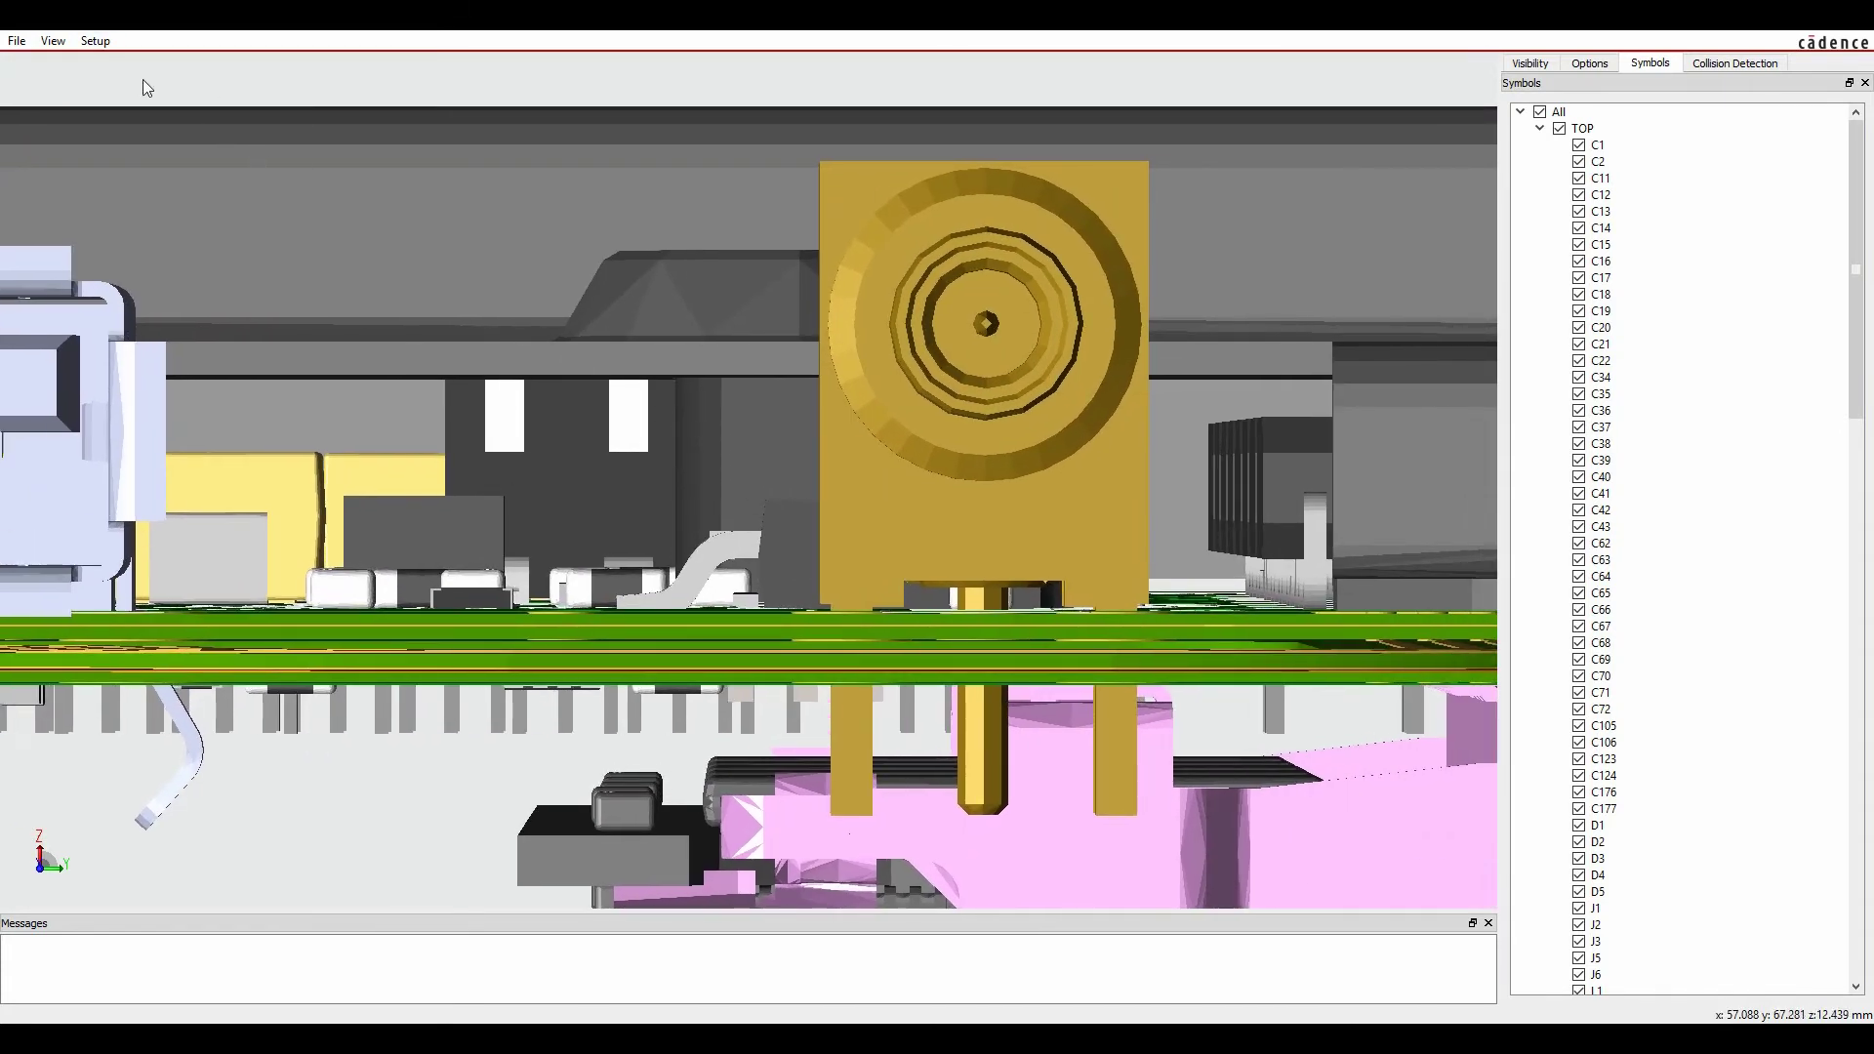
Step: Enable the X-axis cutting plane and adjust its offset so it slices through the cover's raised dome above the tall cylindrical component
left_click(94, 41)
left_click(115, 66)
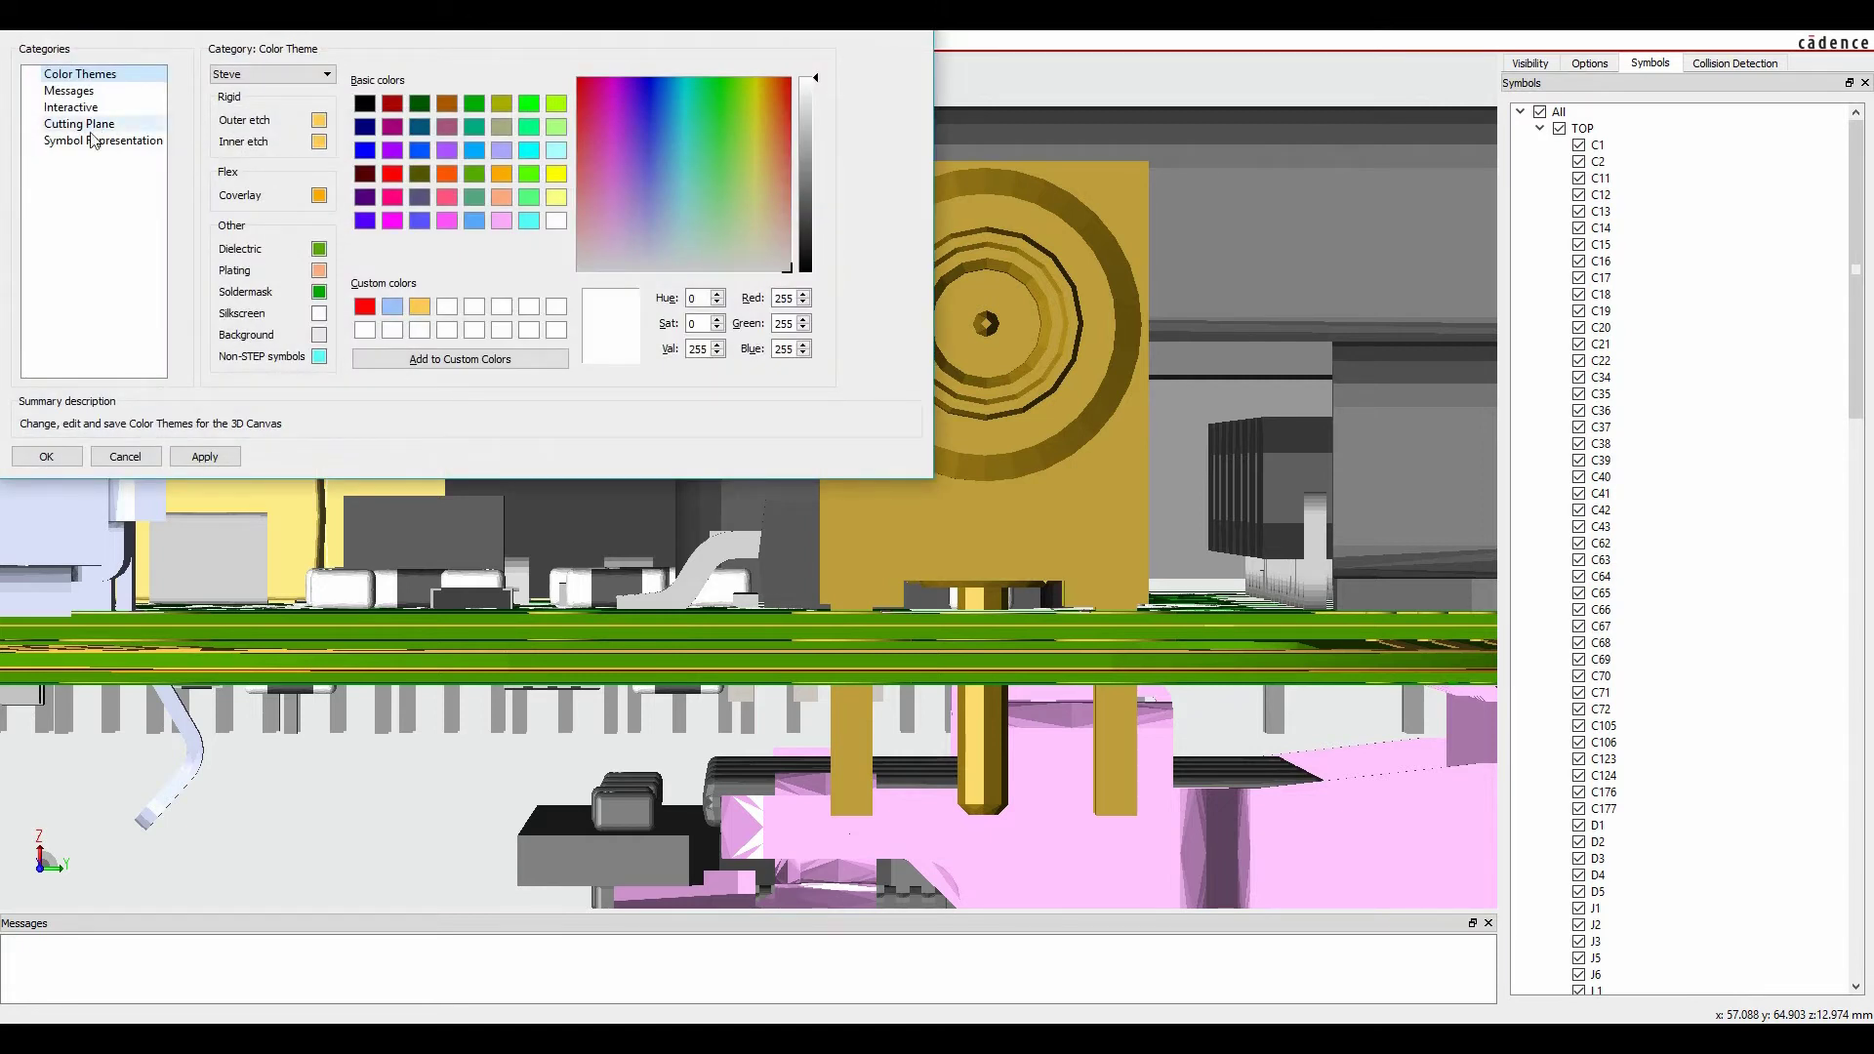
left_click(82, 125)
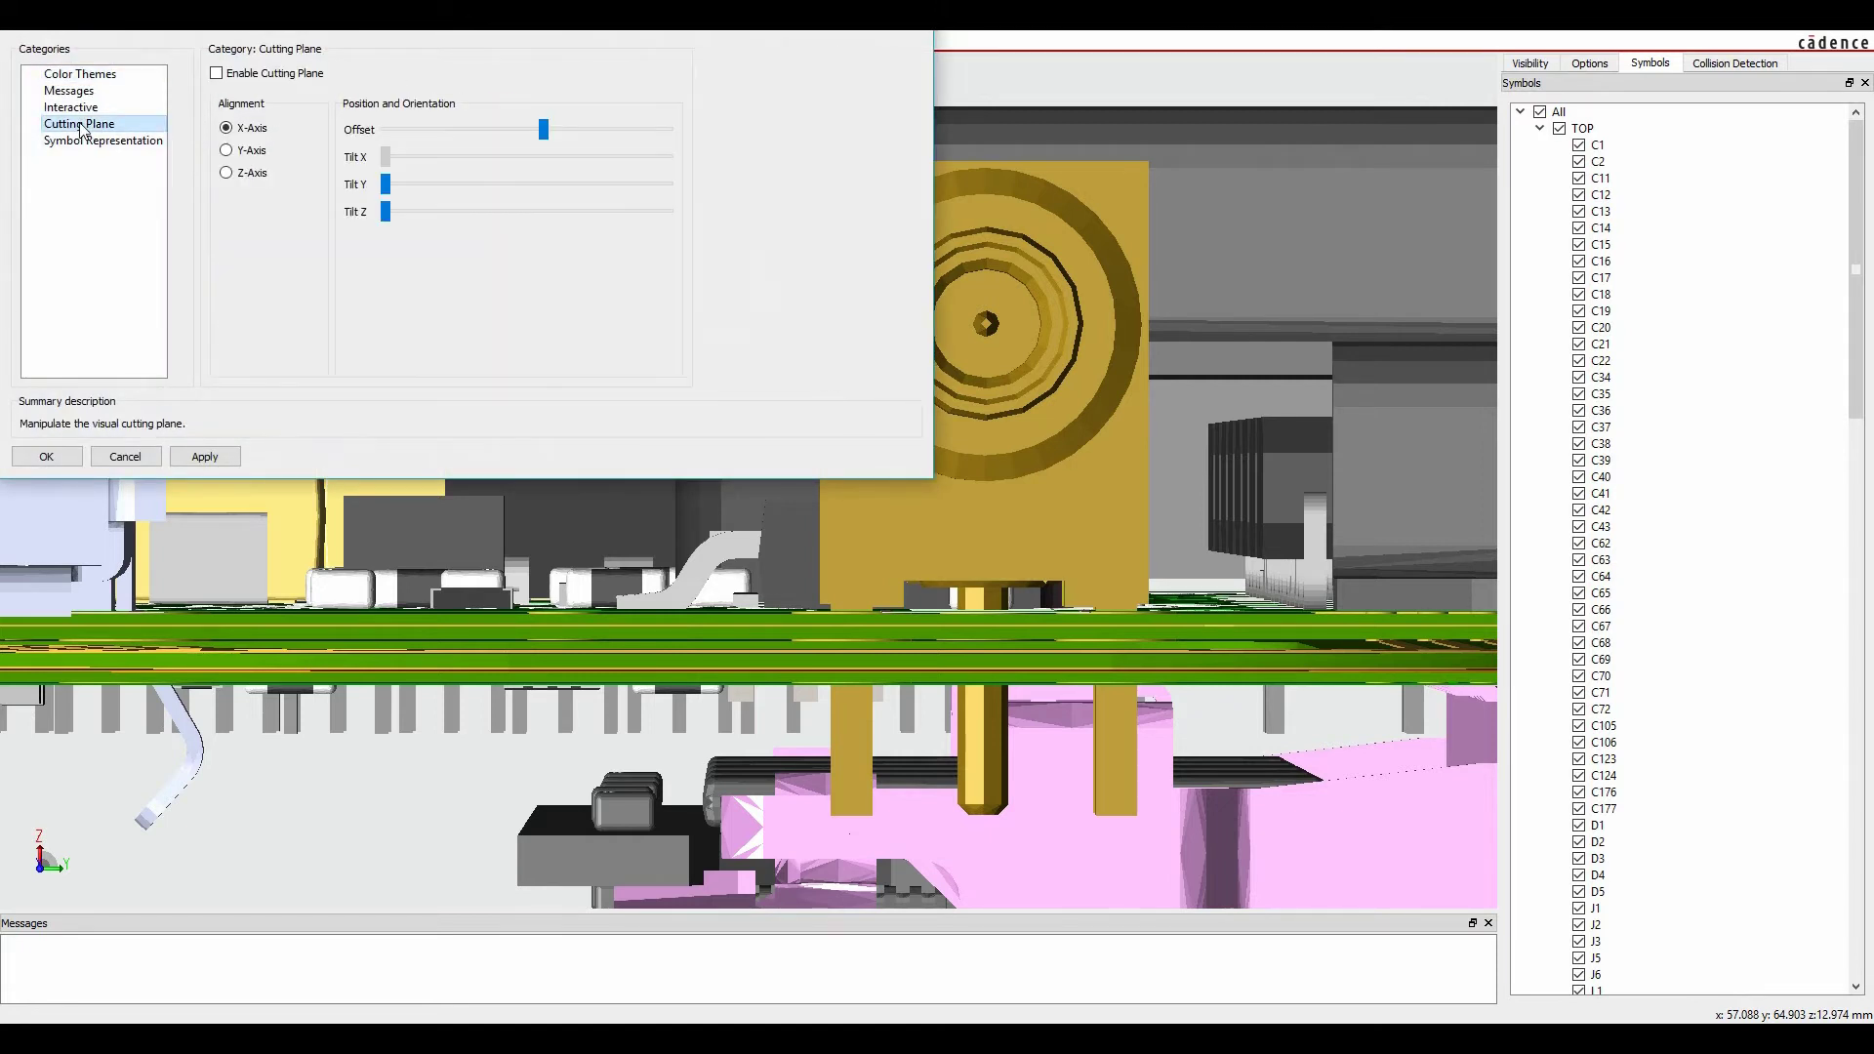
left_click(217, 73)
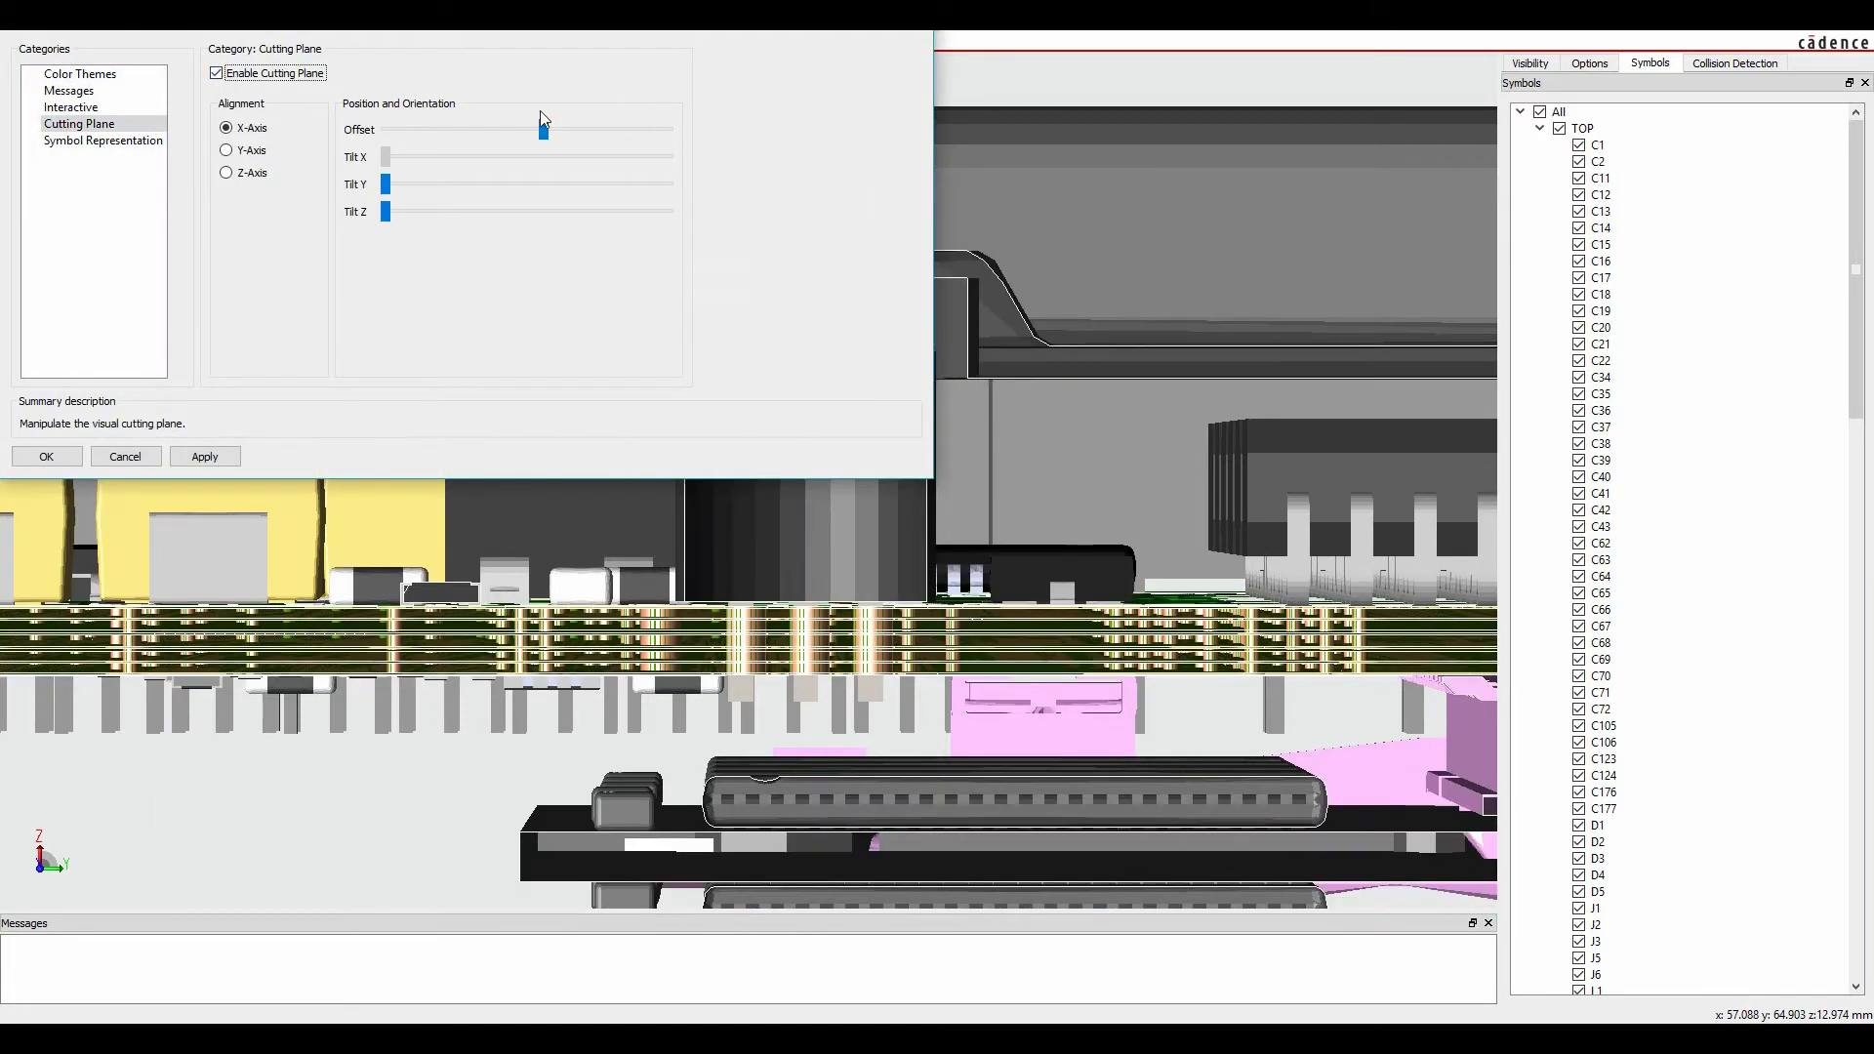
mouse_move(565, 127)
left_mouse_down()
mouse_move(636, 133)
mouse_move(542, 133)
left_mouse_up()
left_click_drag(497, 37, 1043, 602)
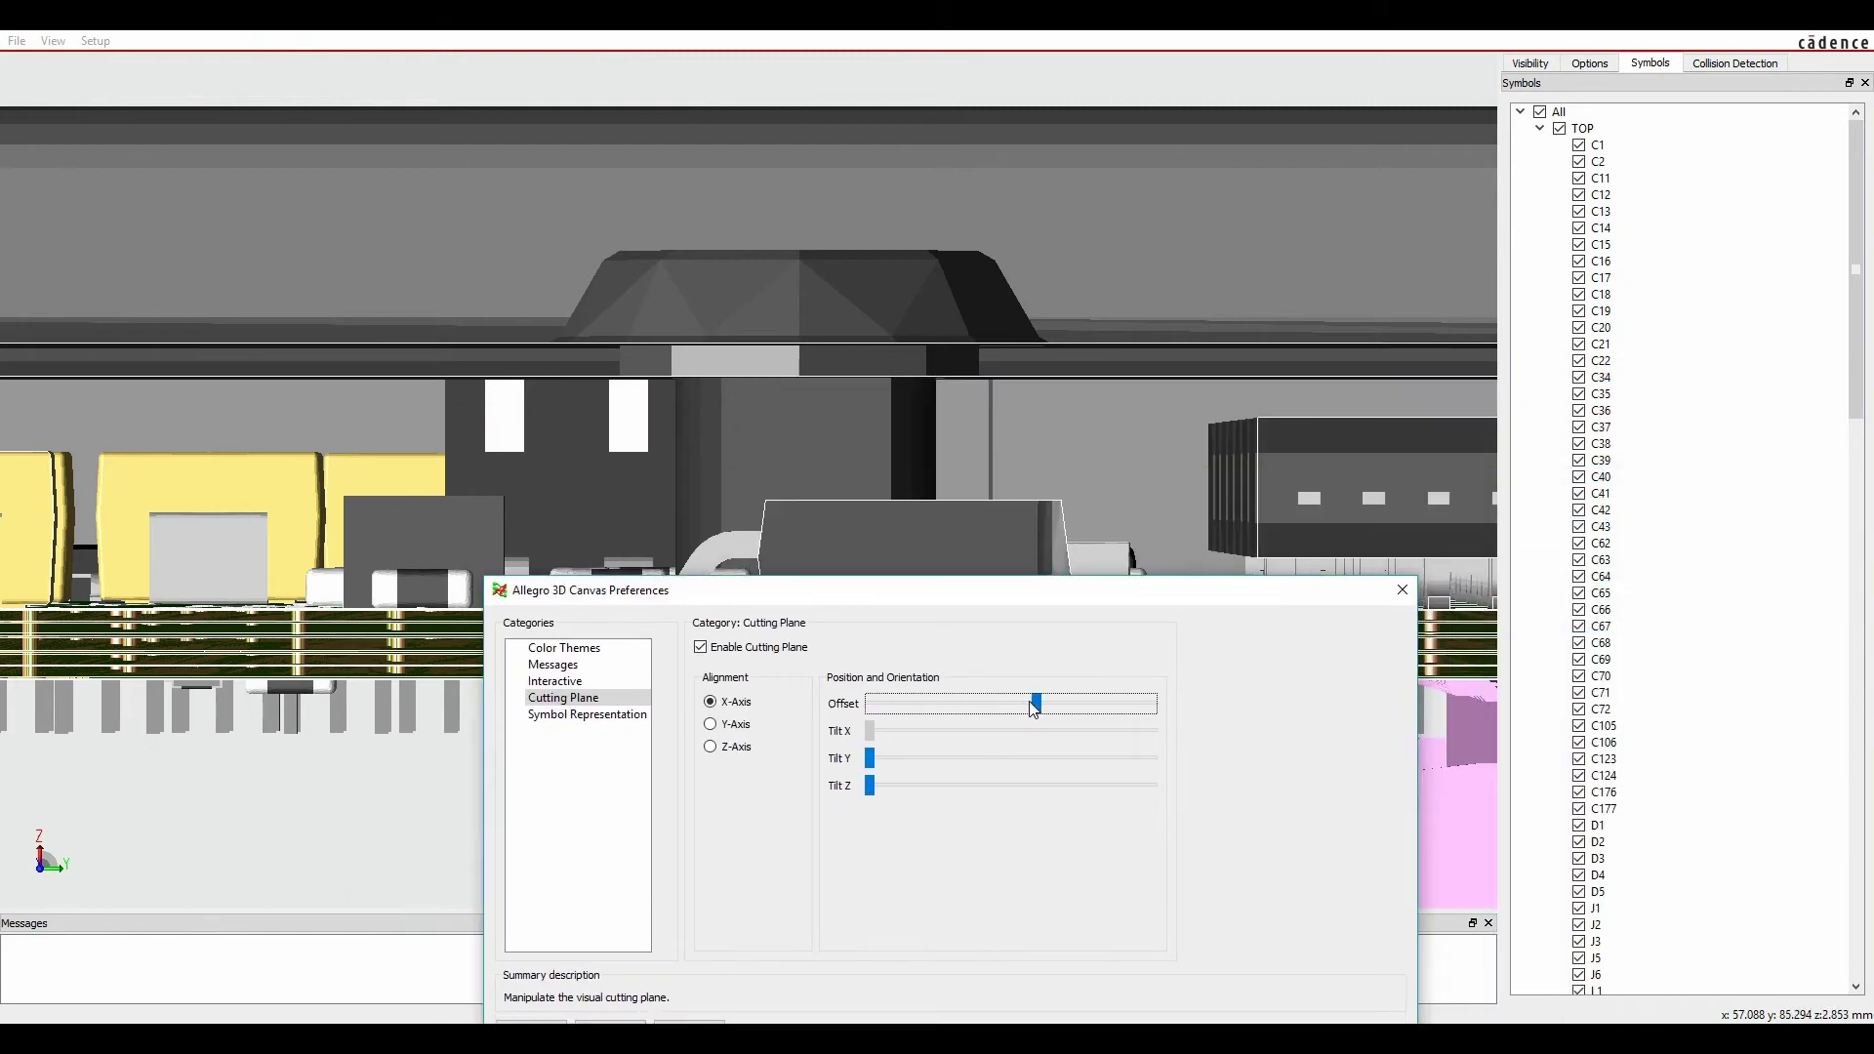
left_click_drag(1035, 704, 1011, 703)
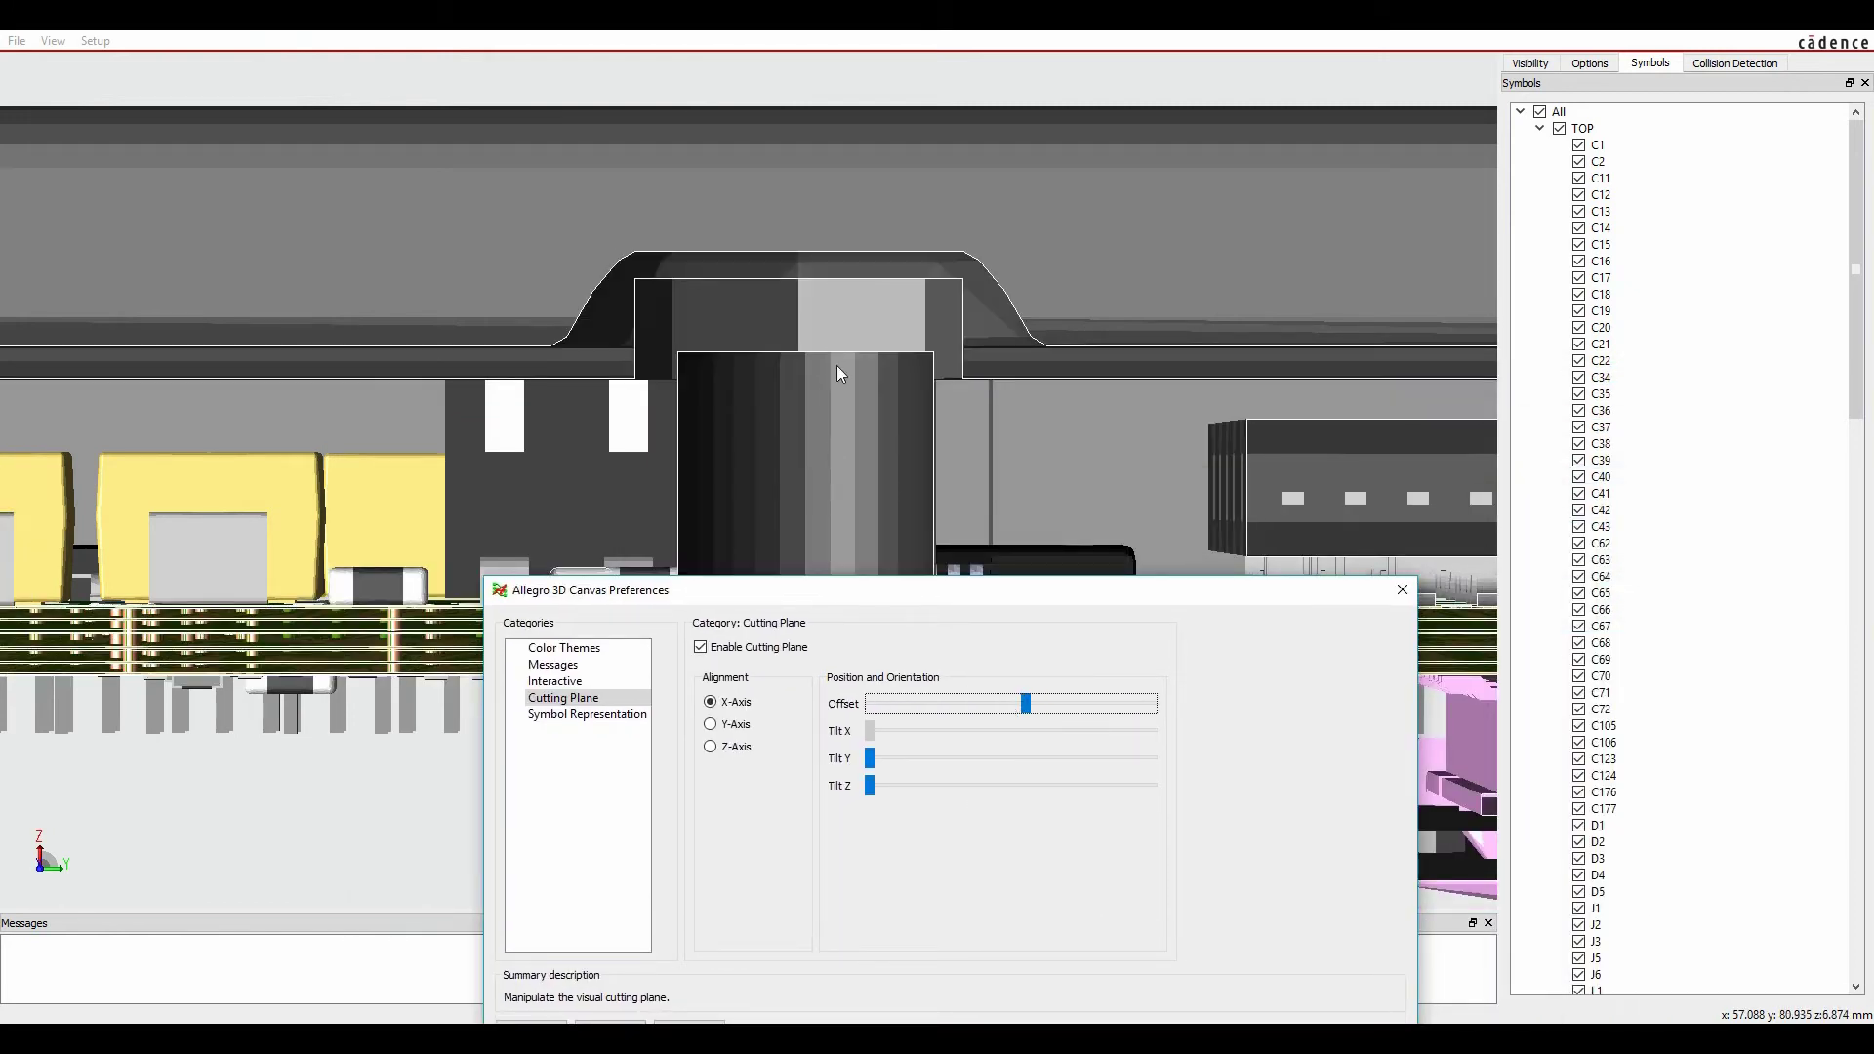
scroll(846, 396, "up", 3)
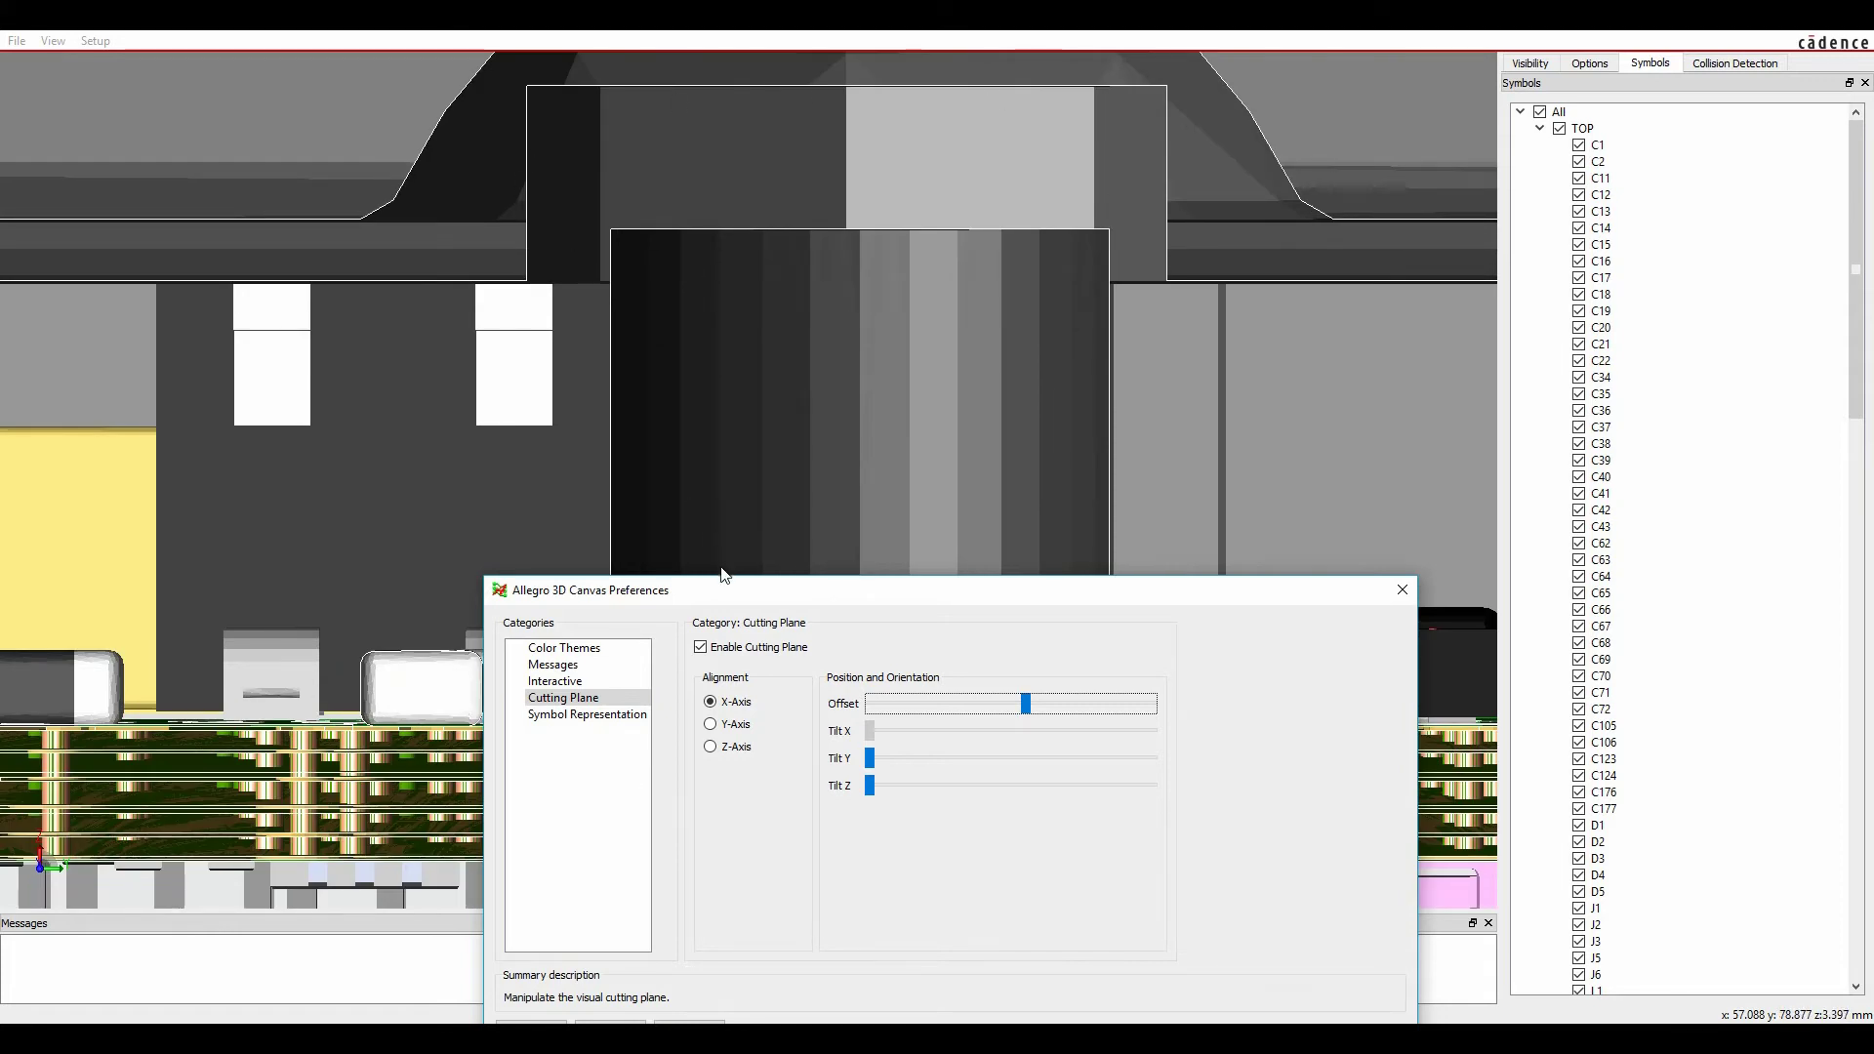
Step: Apply the cutting plane settings and view the sectioned assembly at an angle around the cylindrical component
left_click_drag(724, 591, 723, 216)
left_click(684, 652)
left_click(535, 657)
scroll(585, 431, "down", 4)
middle_click_drag(738, 420, 386, 144, "shift")
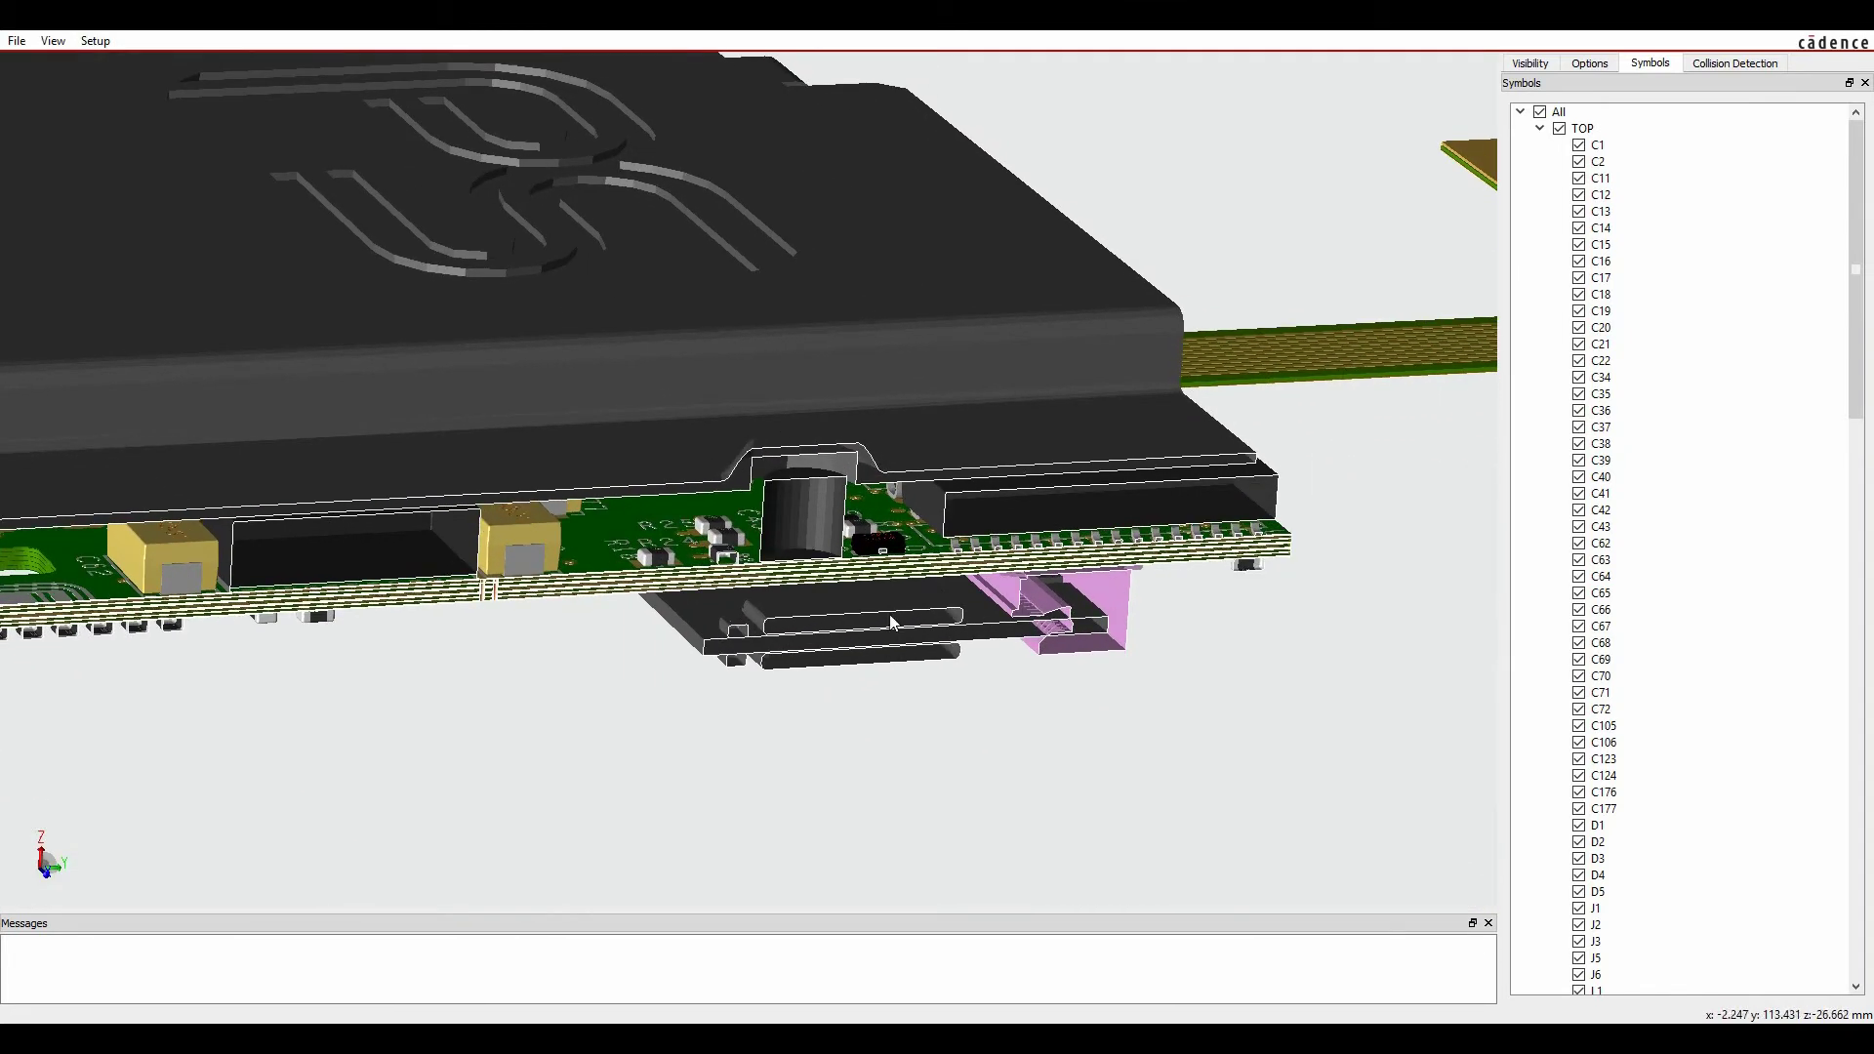
scroll(882, 518, "up", 2)
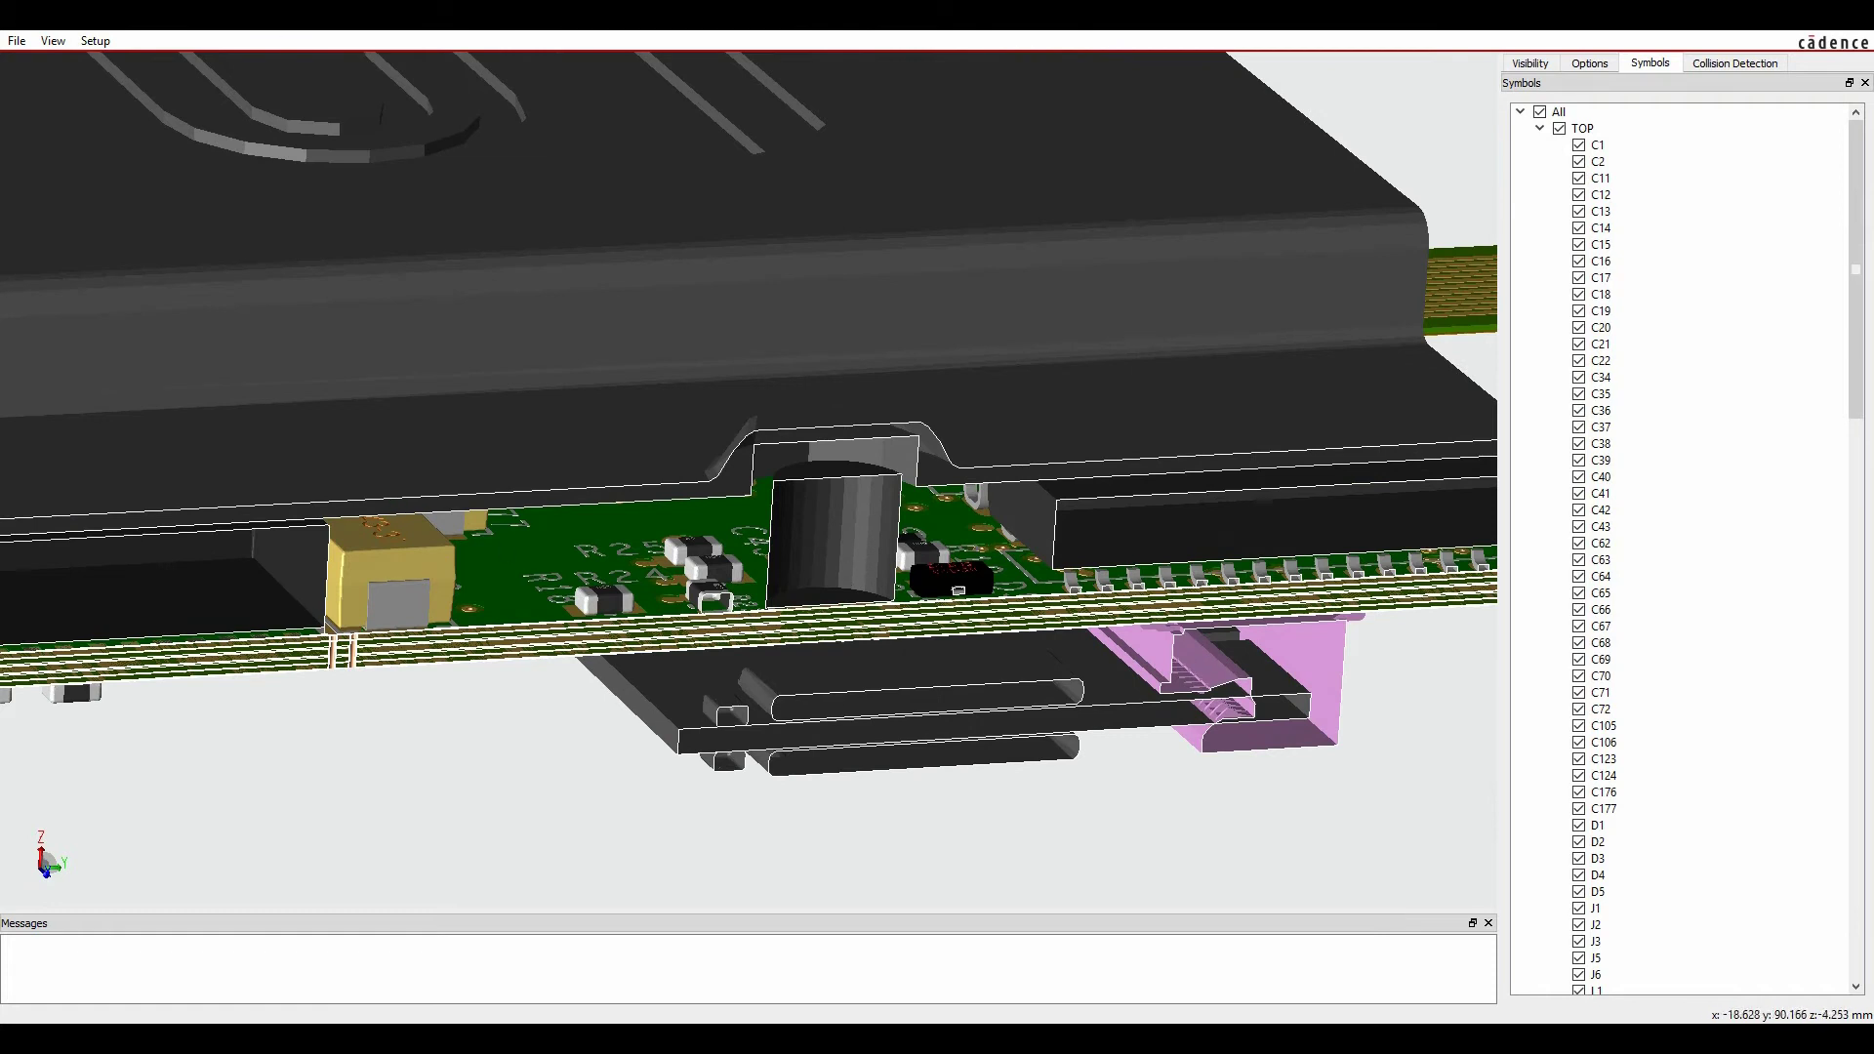
Step: Export the sectioned view to the desktop as a Letter-size portrait 2D PDF named with a first name, and open the file
left_click(17, 40)
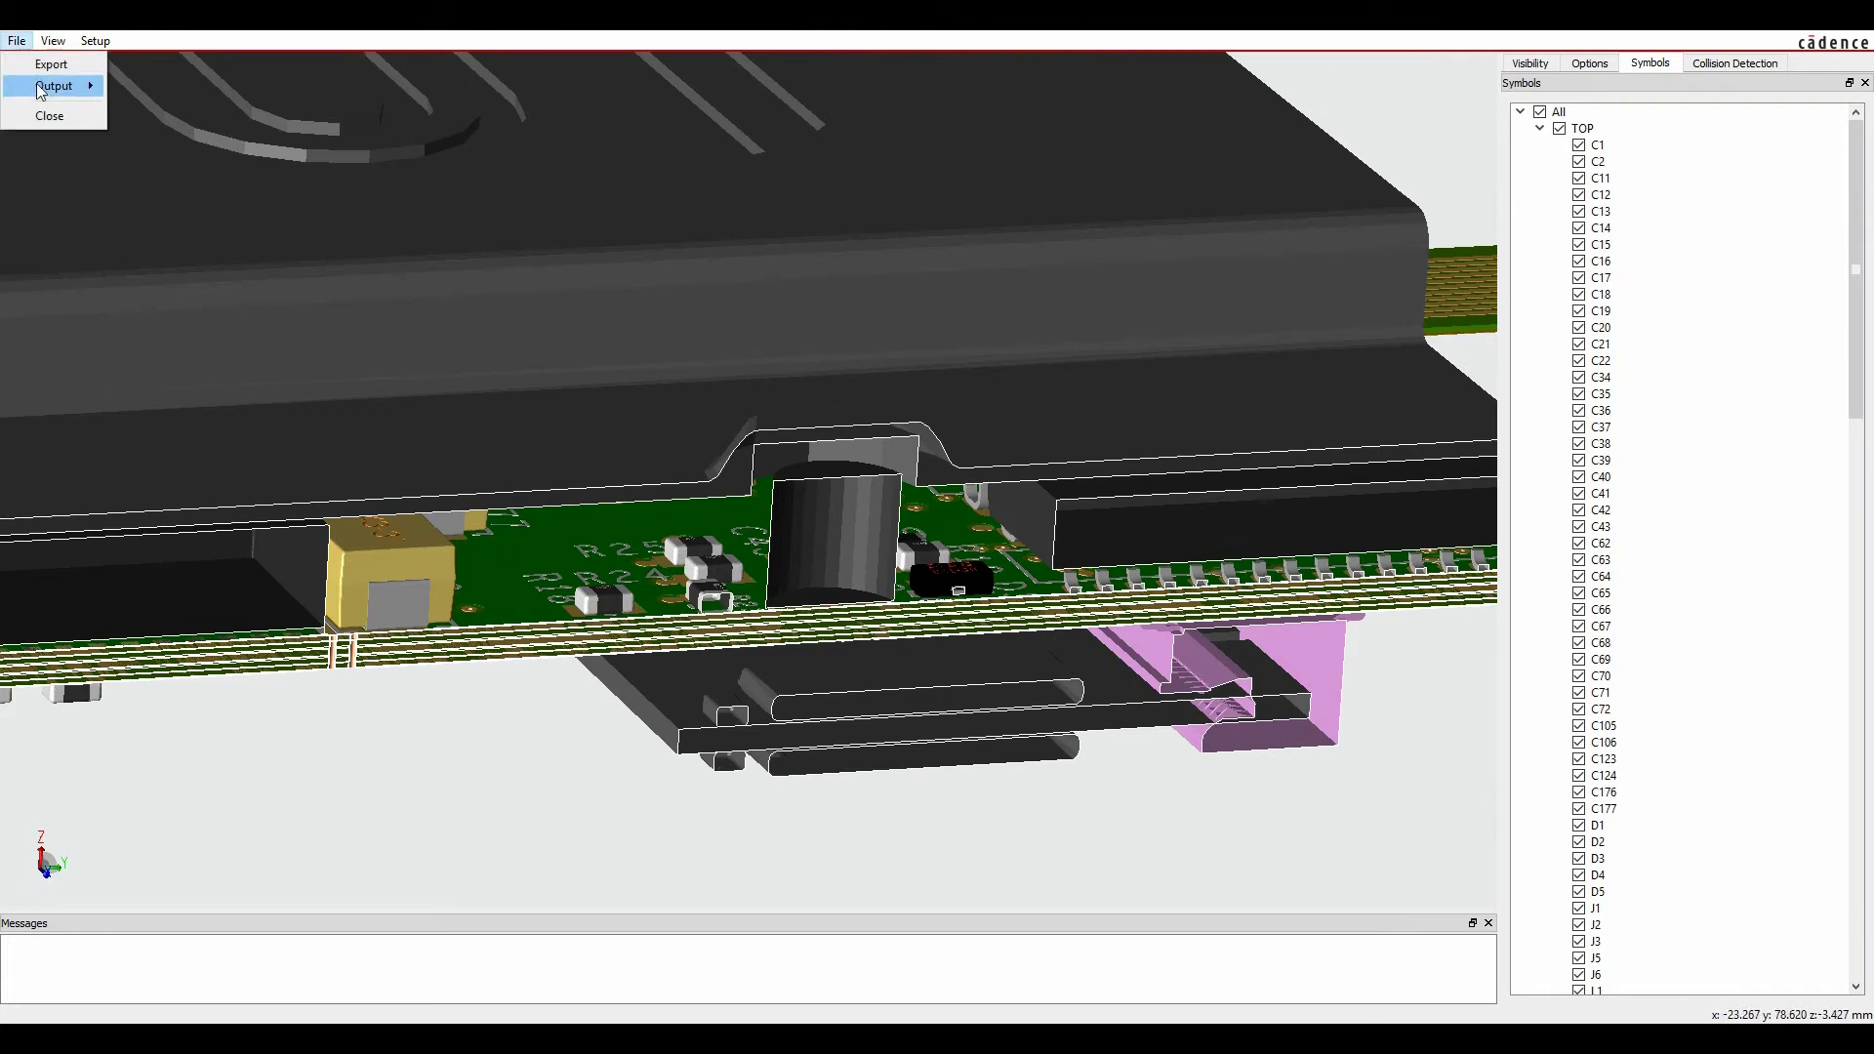
mouse_move(63, 42)
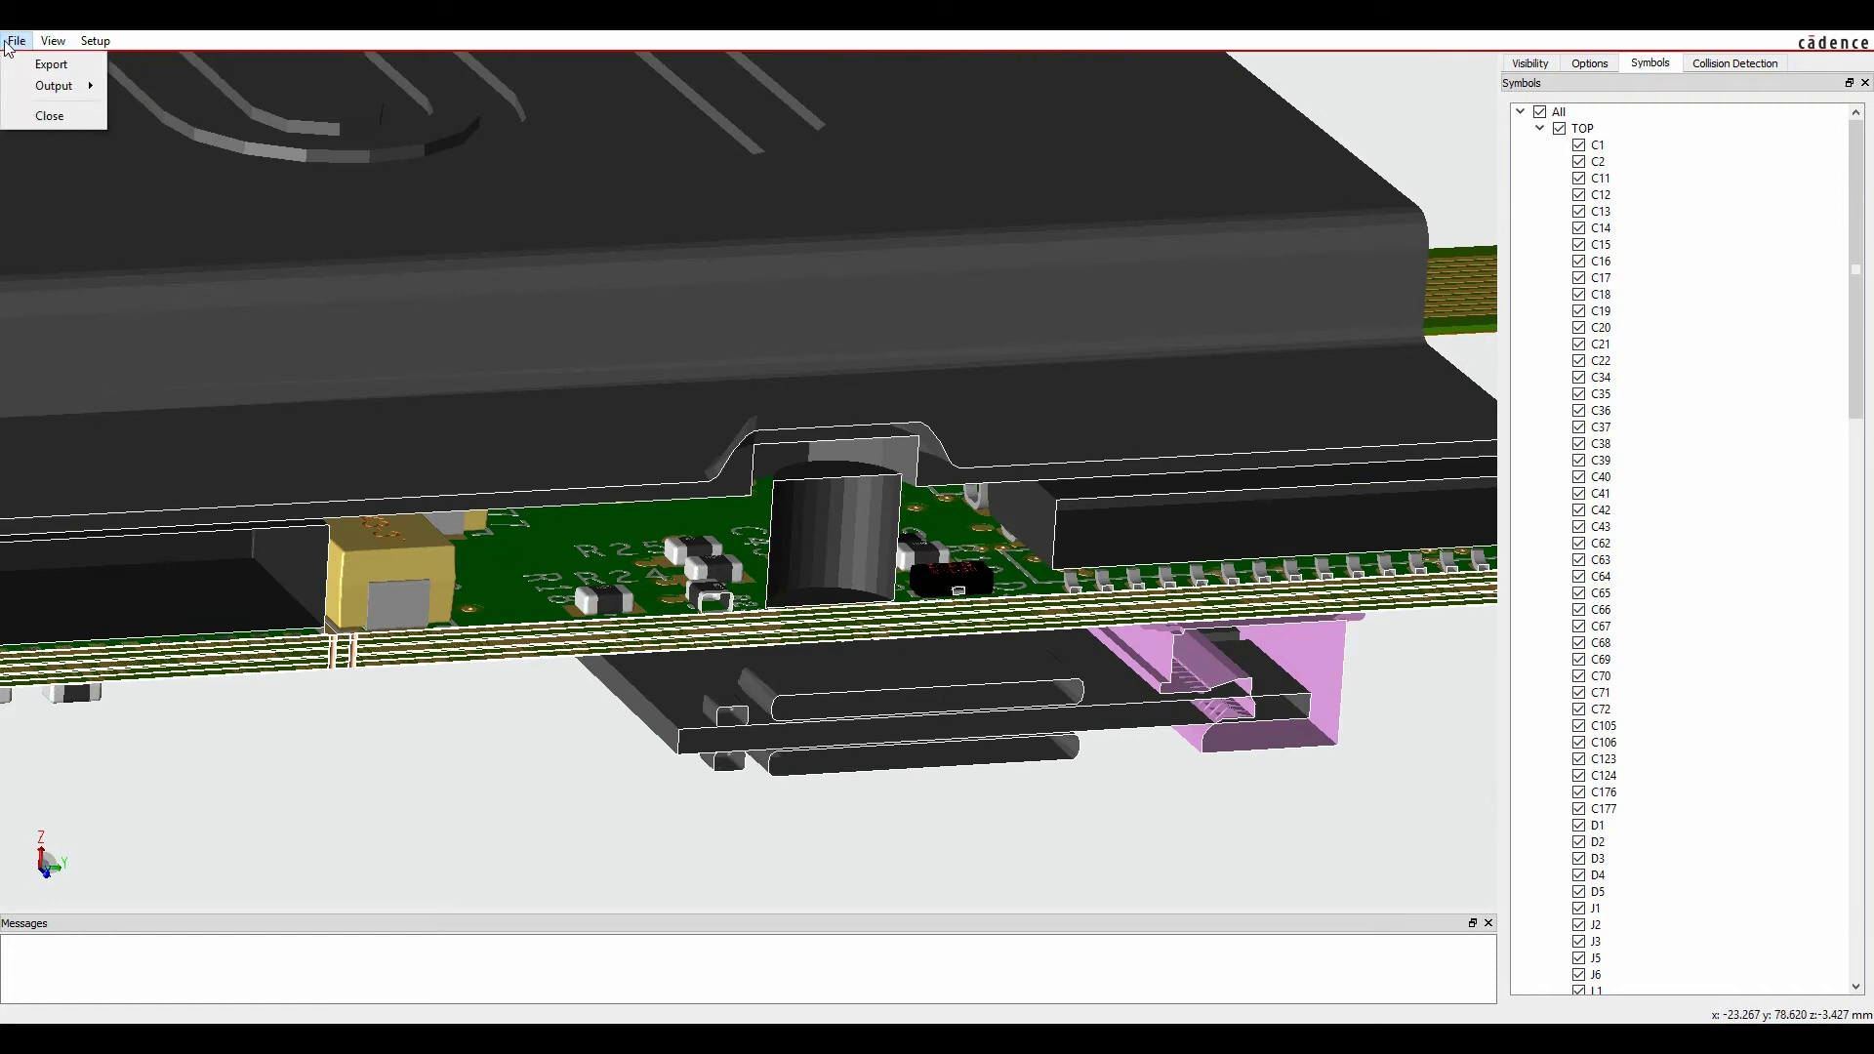
left_click(43, 61)
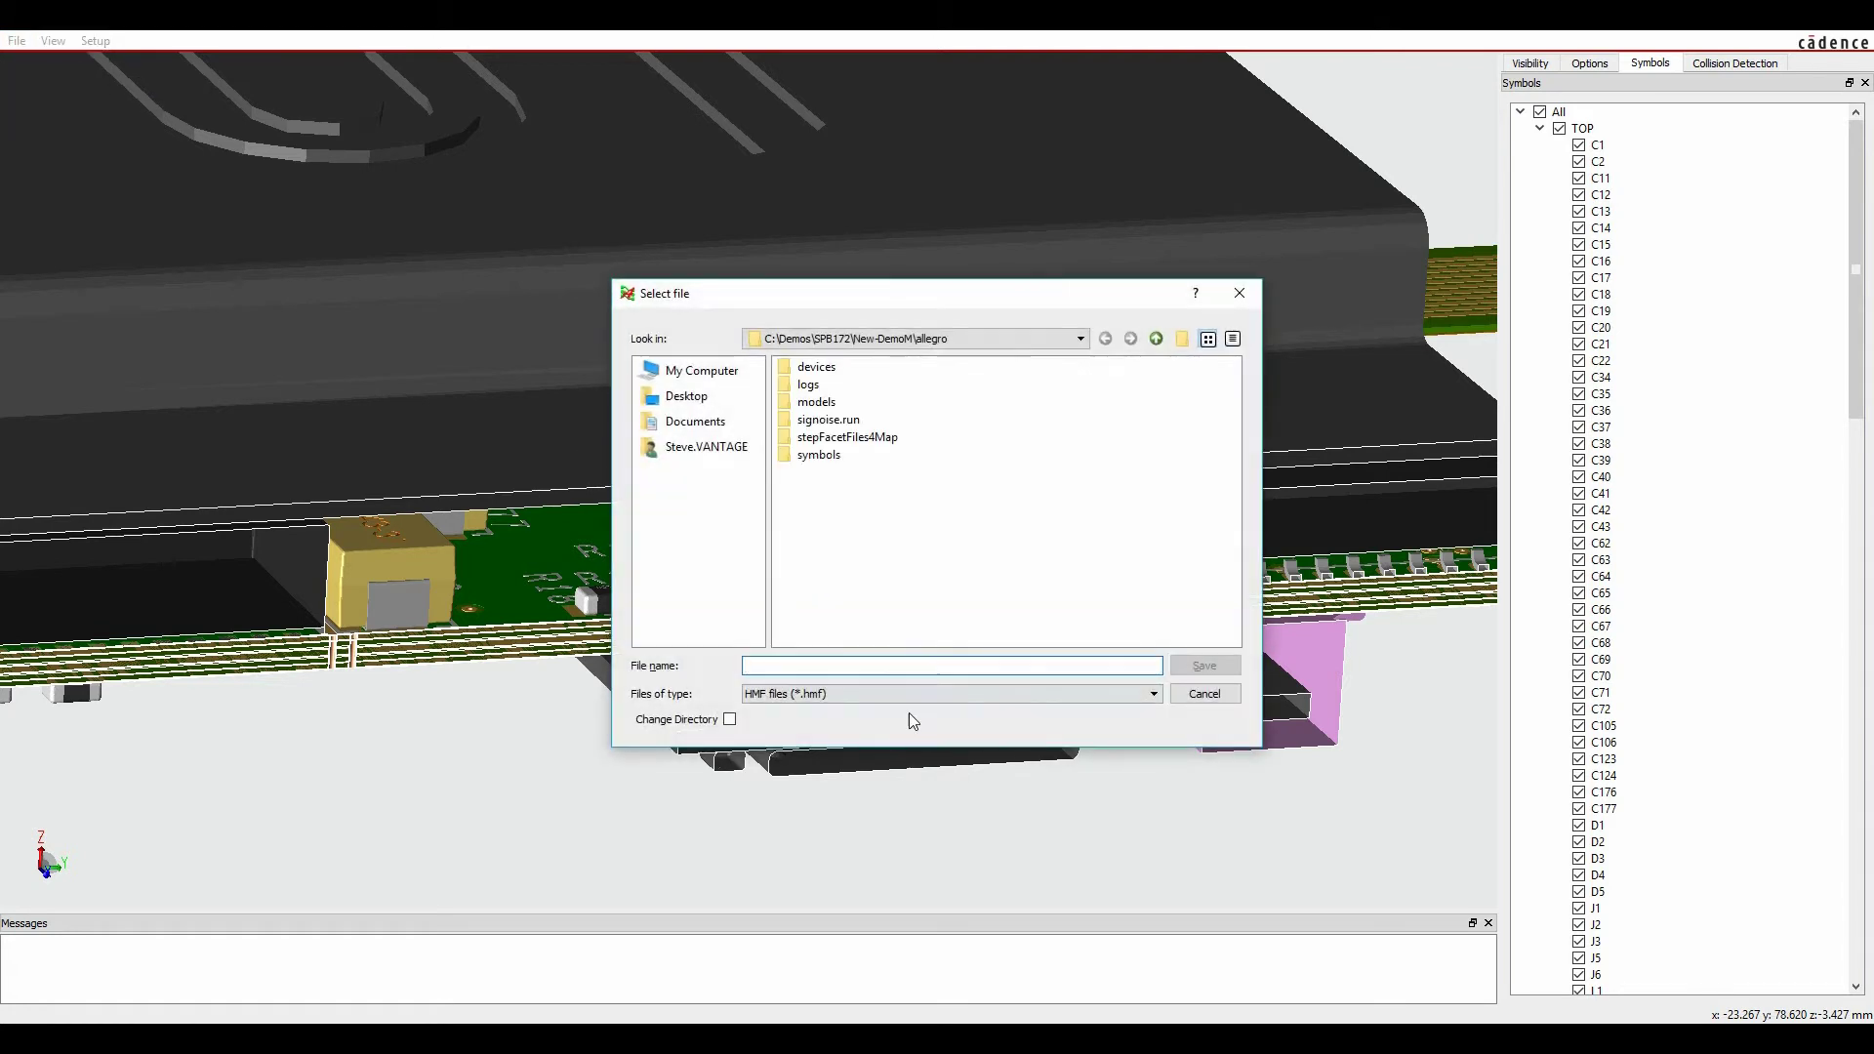
left_click(823, 702)
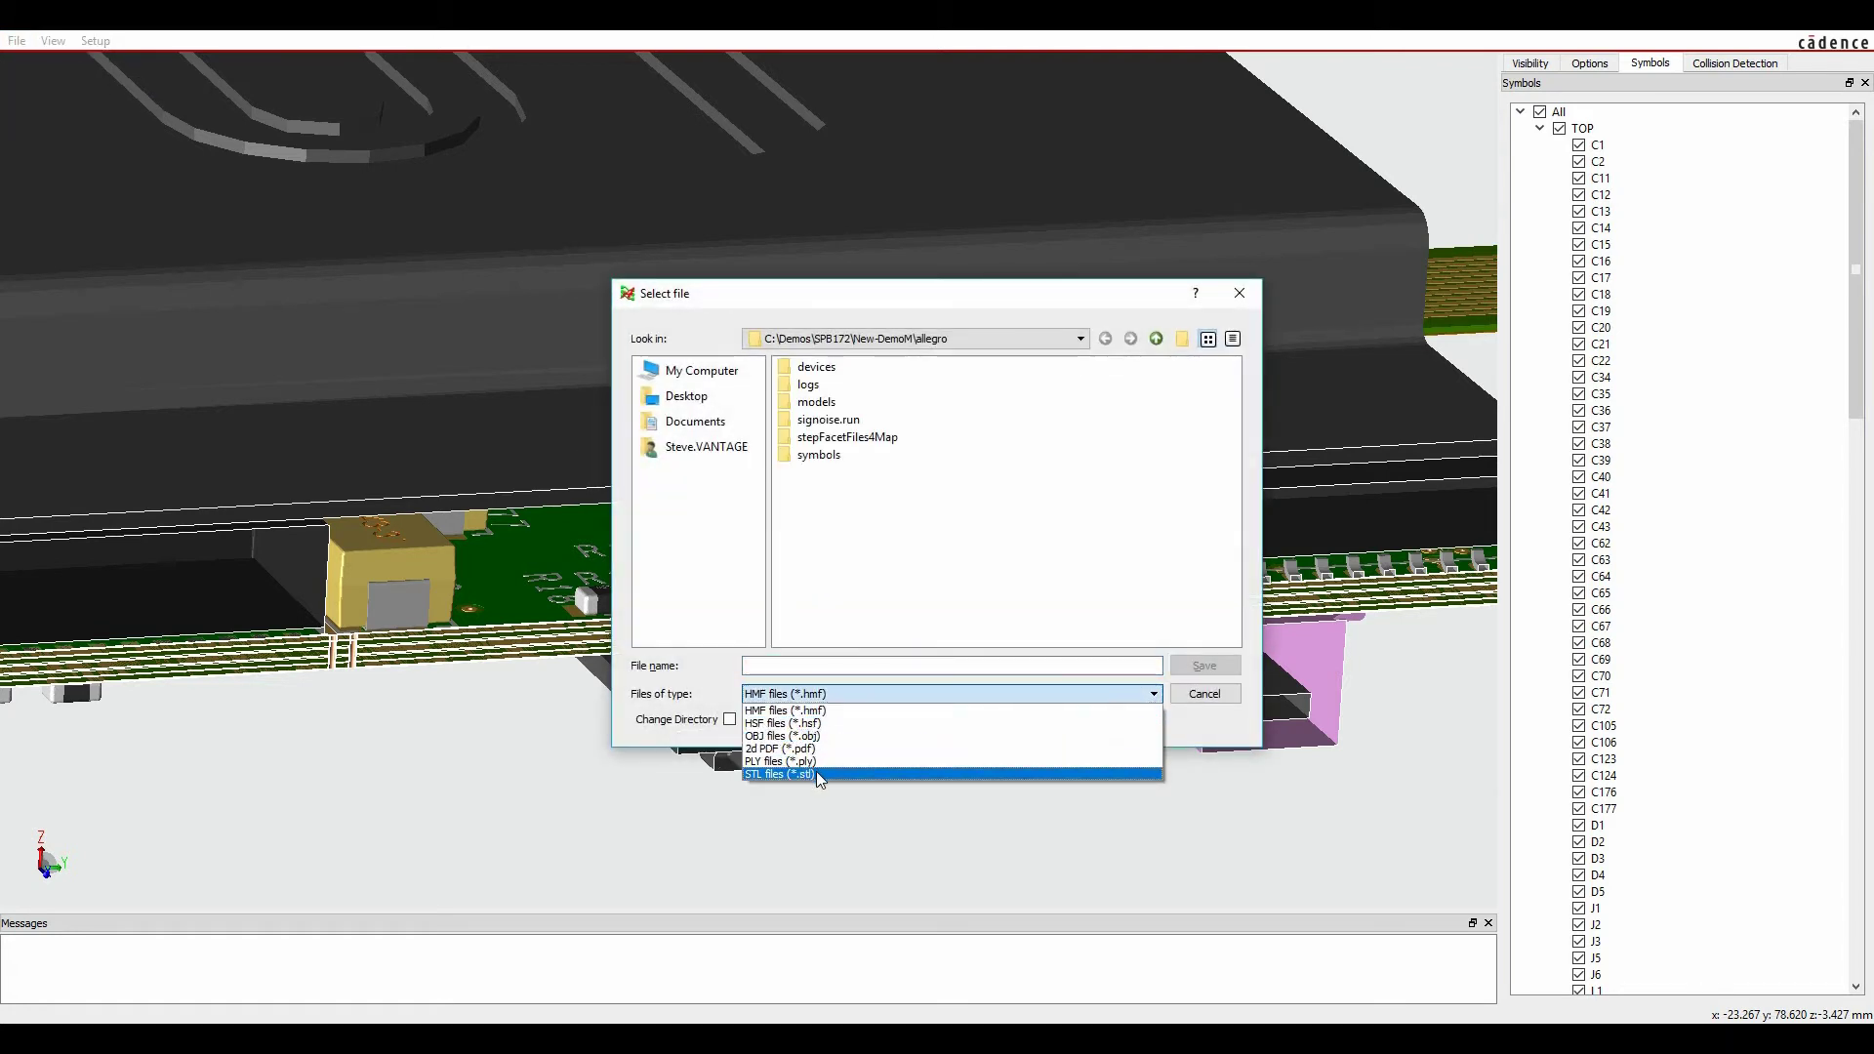
left_click(791, 748)
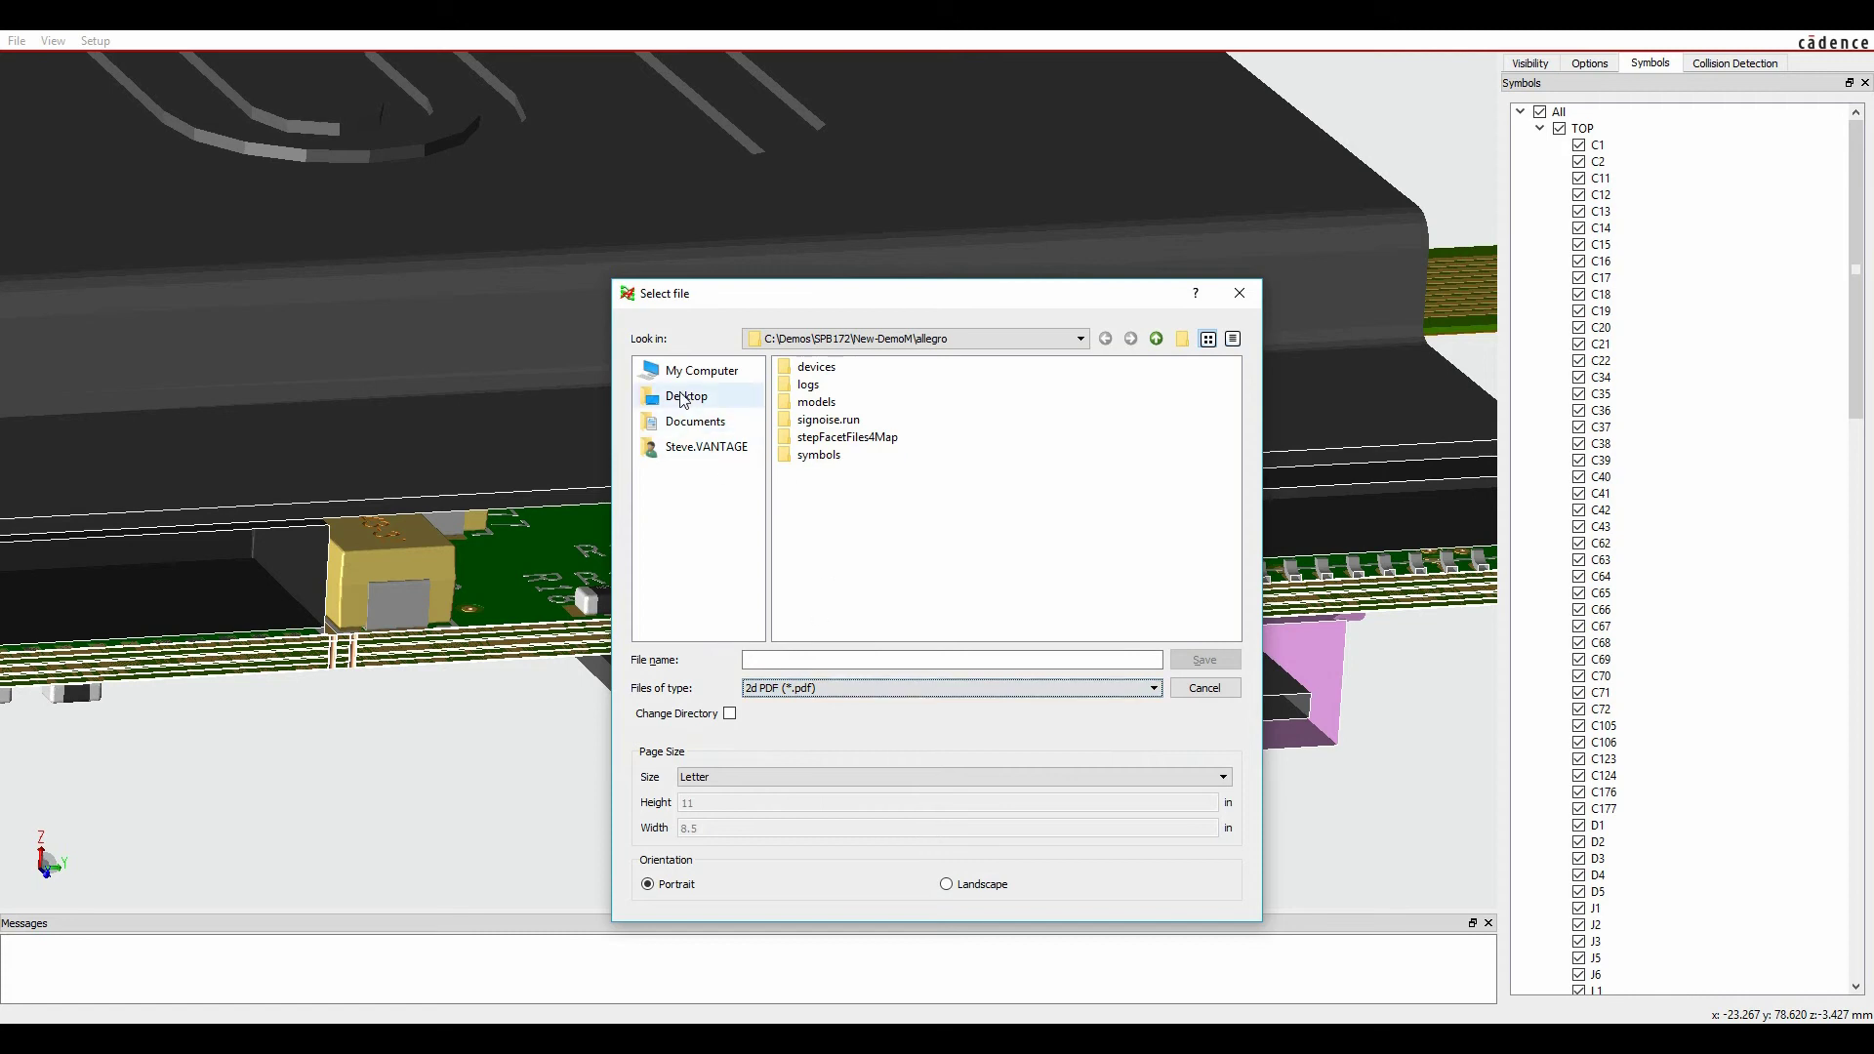
left_click(686, 396)
left_click(787, 658)
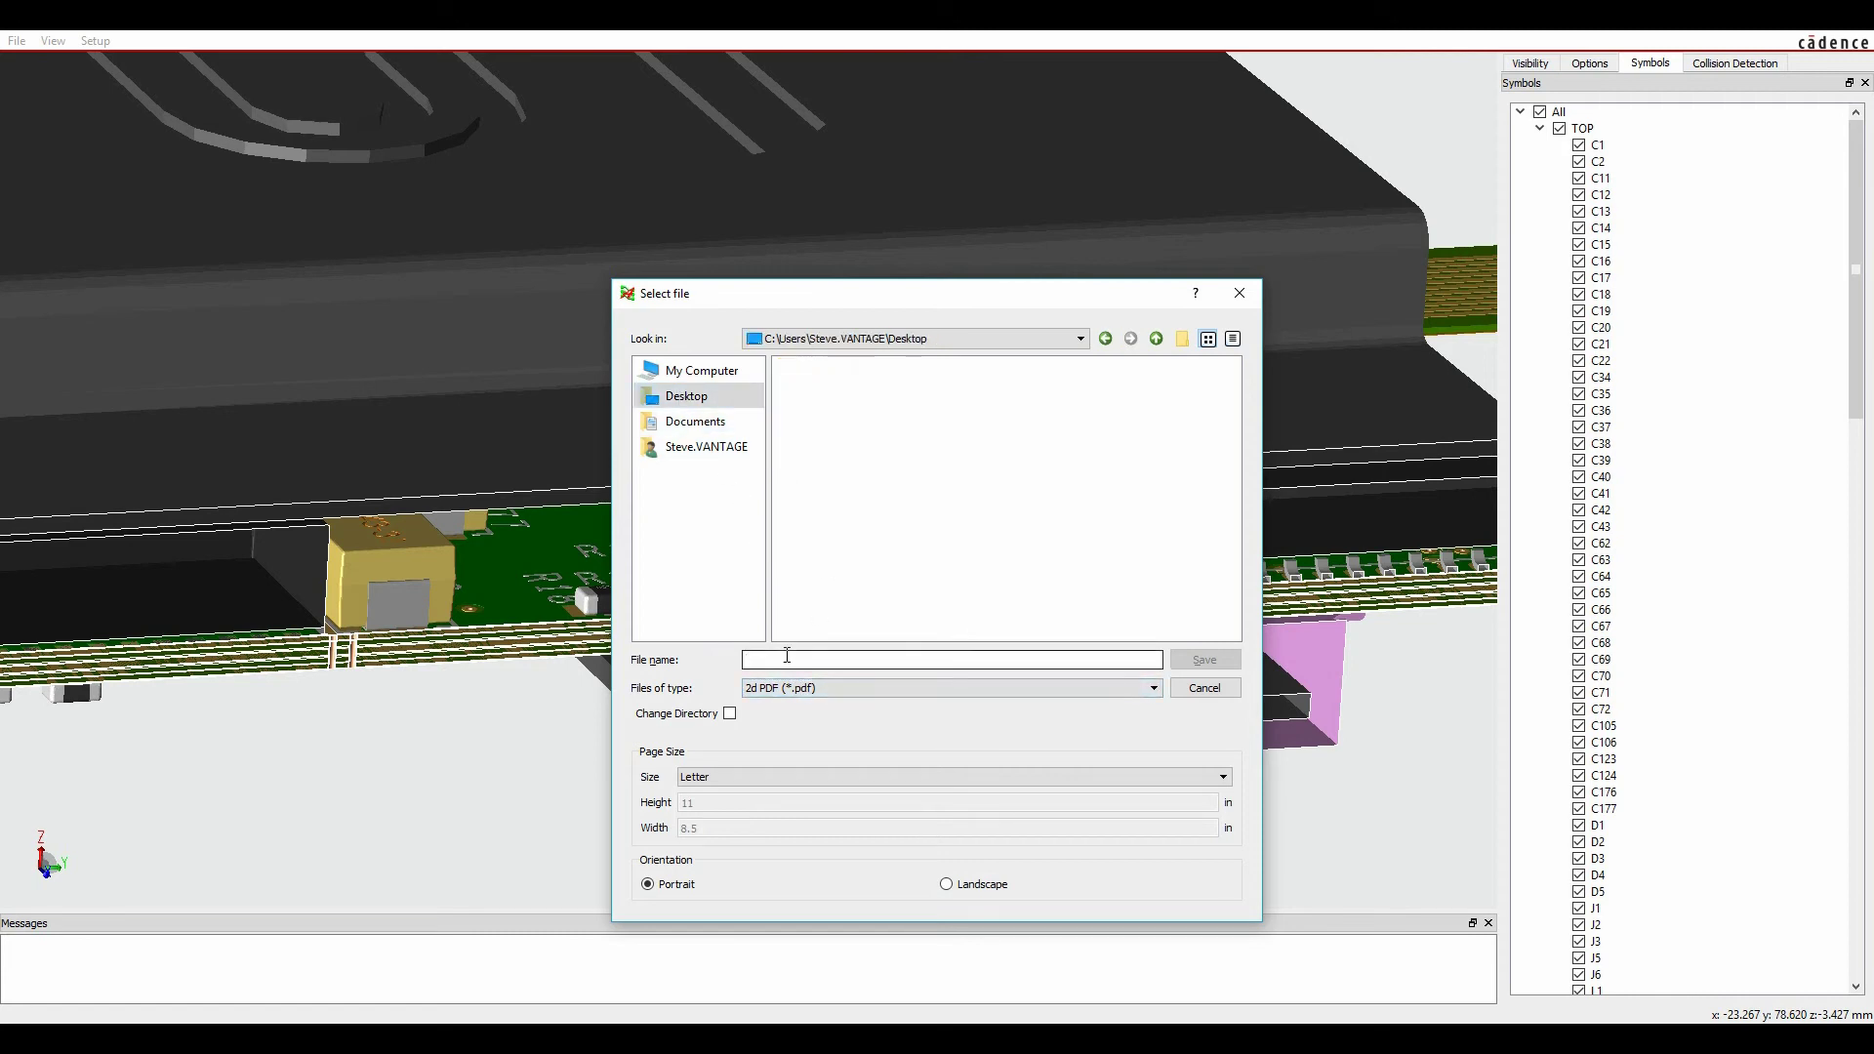
type("steve")
left_click(1214, 664)
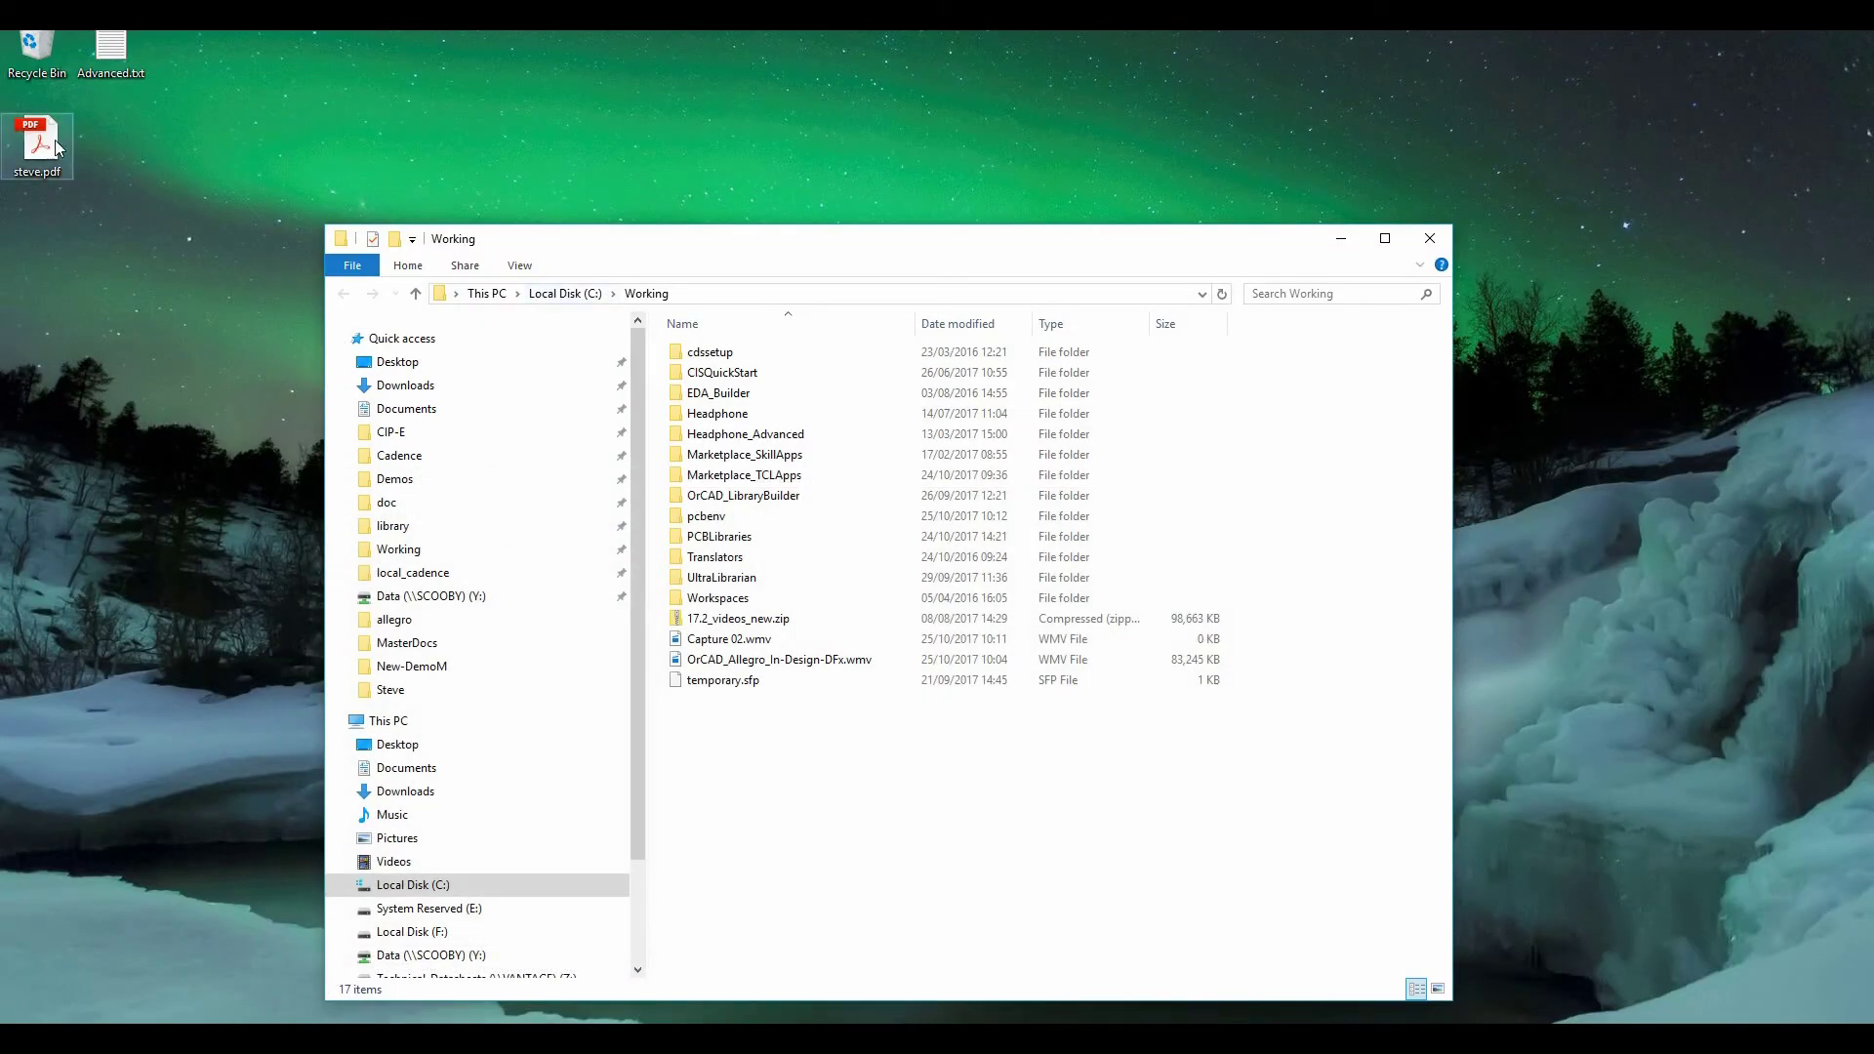
double_click(39, 144)
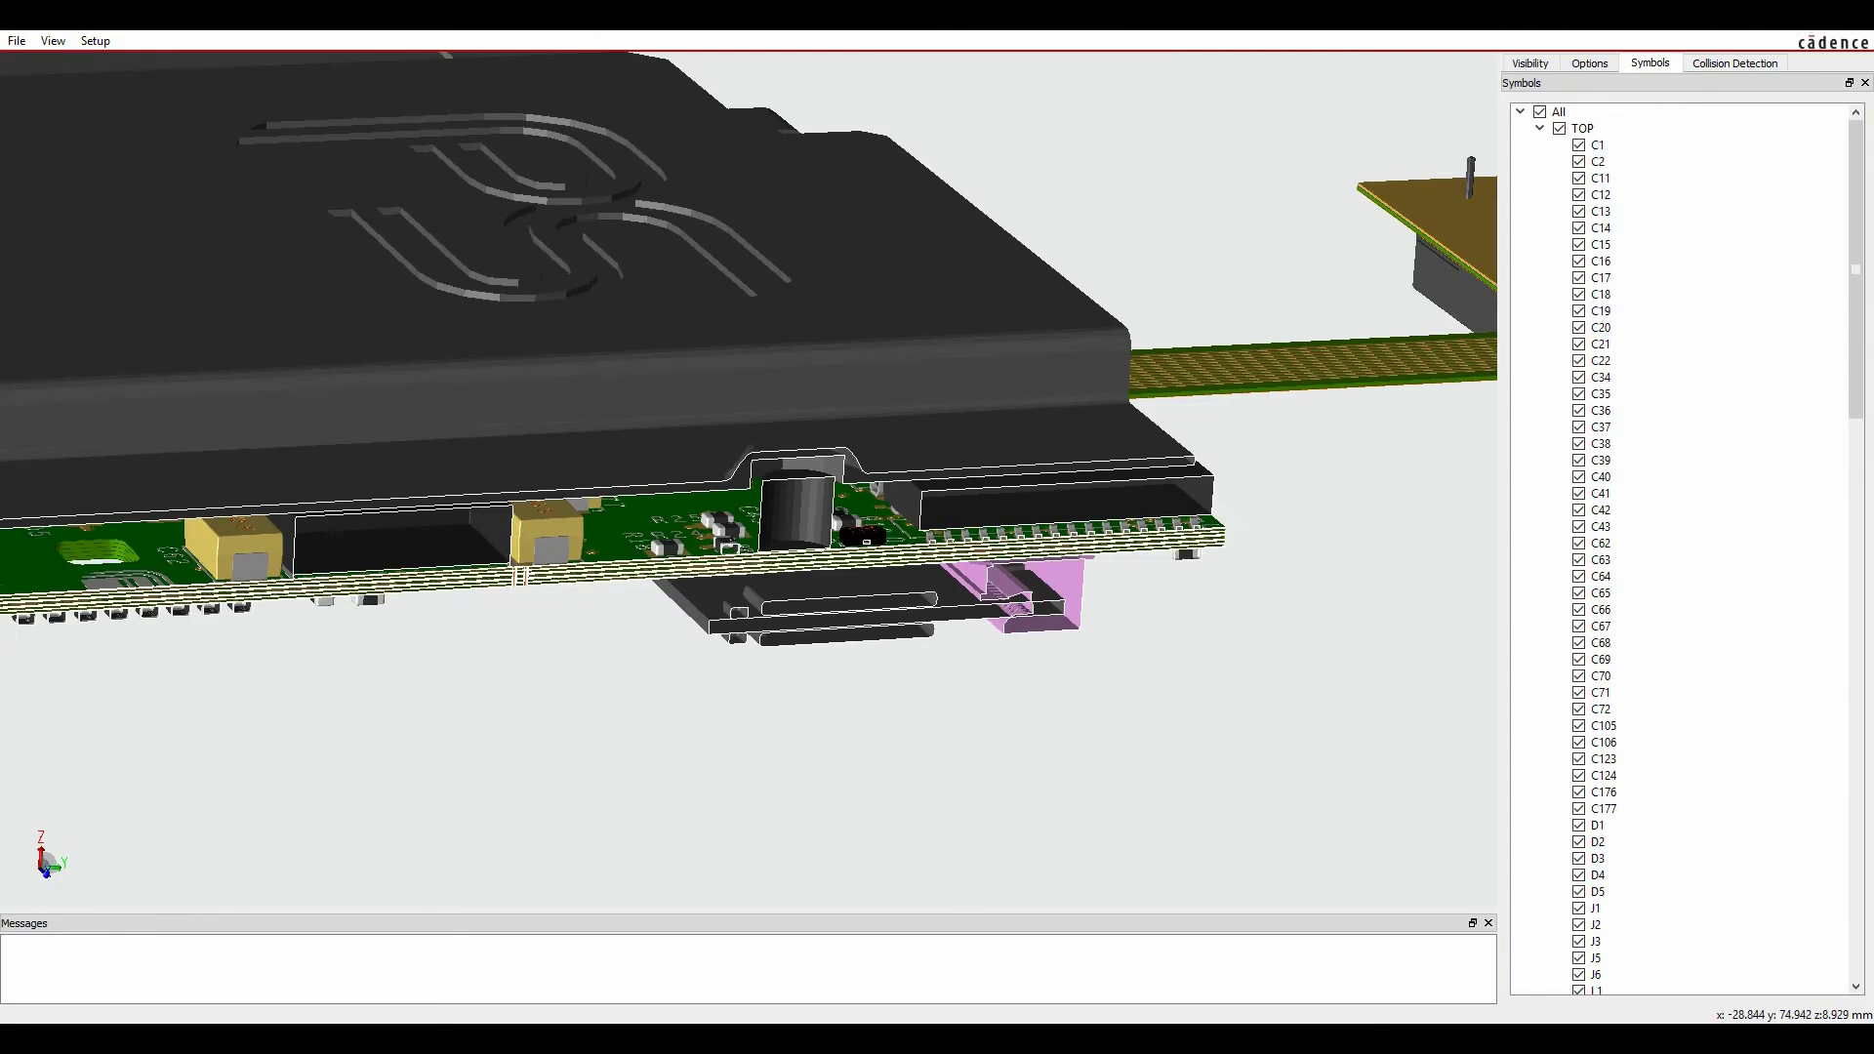
Step: Disable the cutting plane in the 3D canvas preferences and view the complete assembly again
left_click(95, 41)
left_click(107, 66)
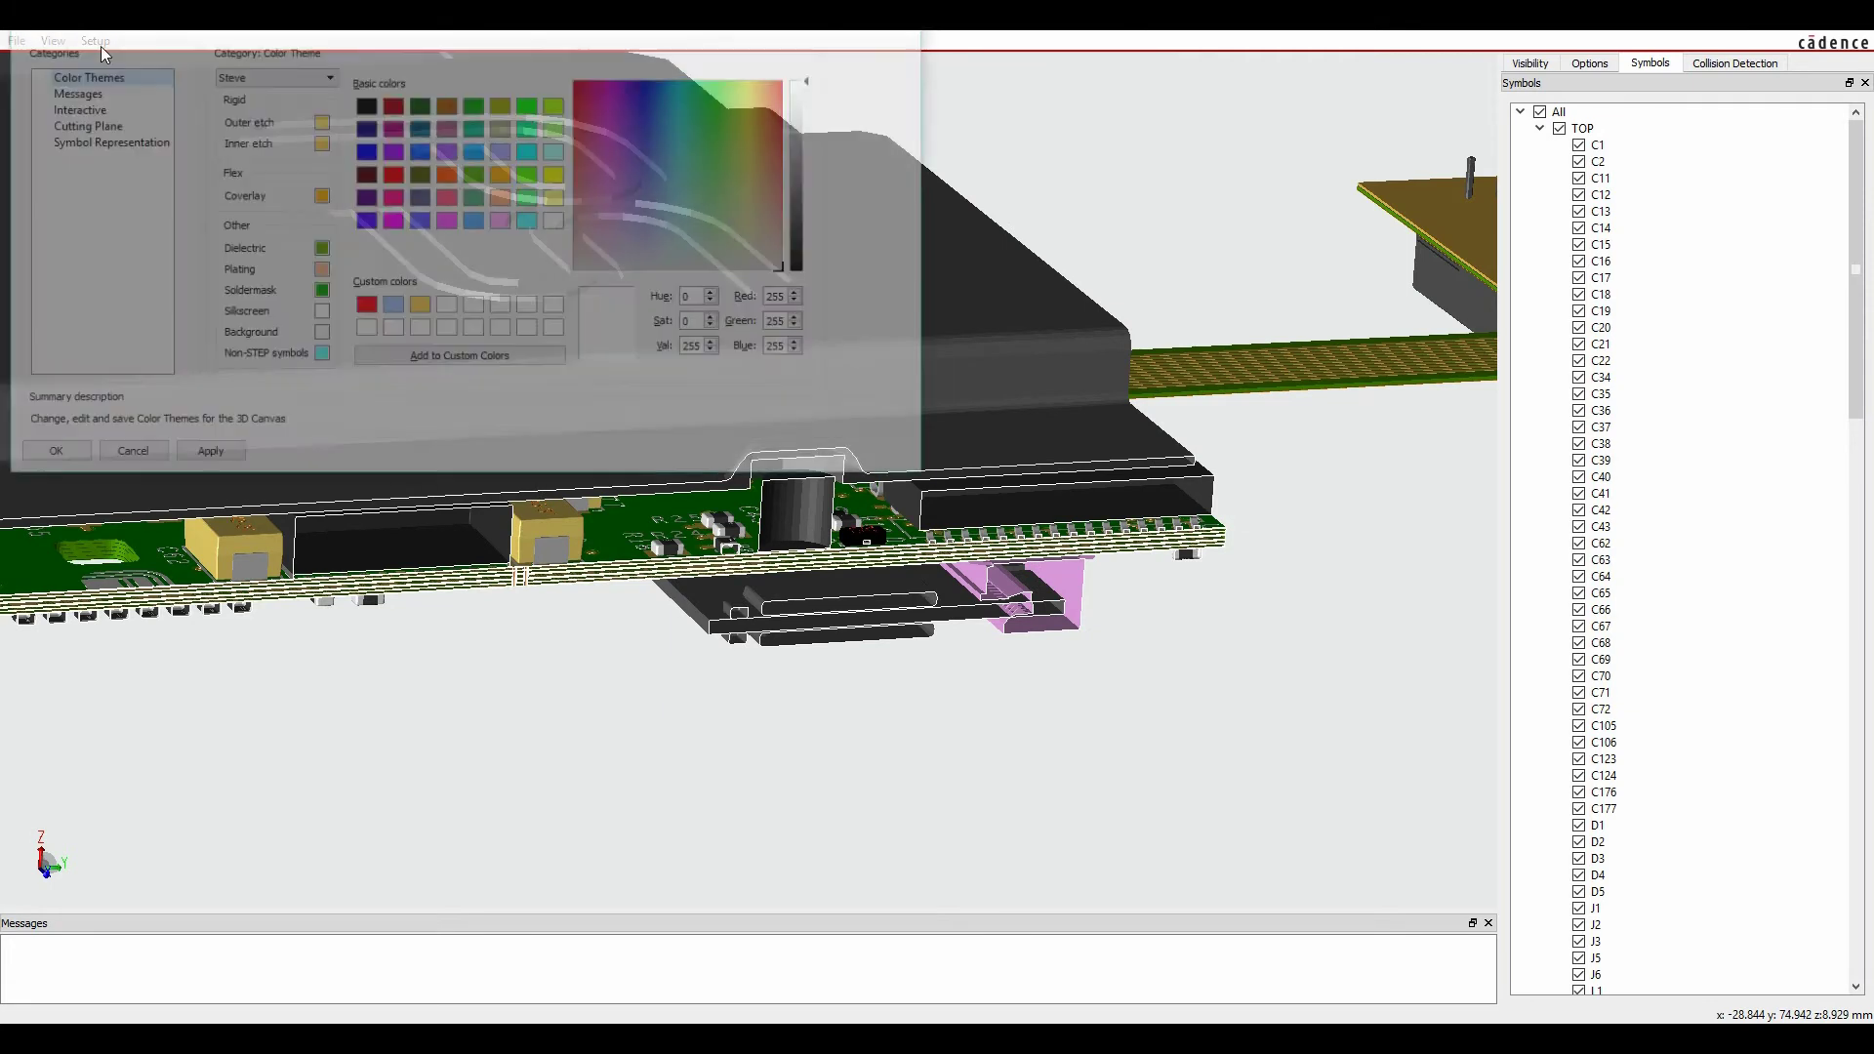
left_click(88, 125)
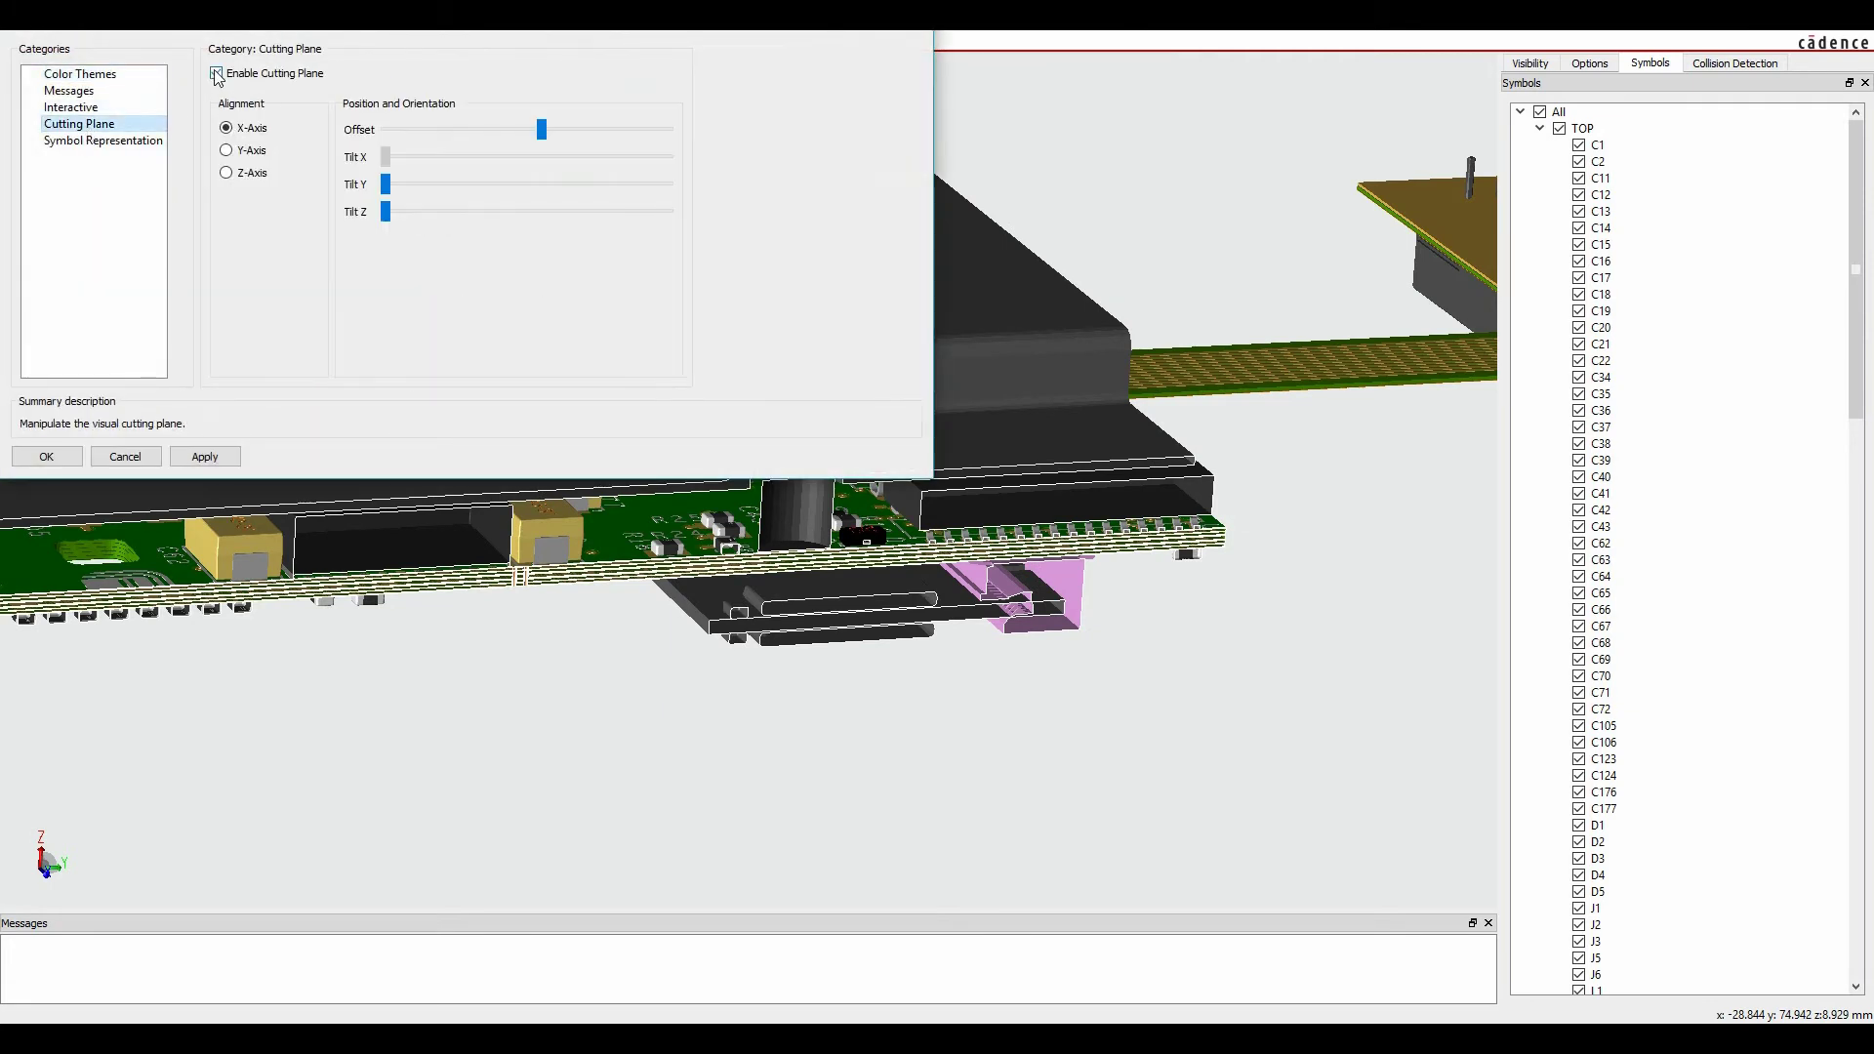
left_click(217, 74)
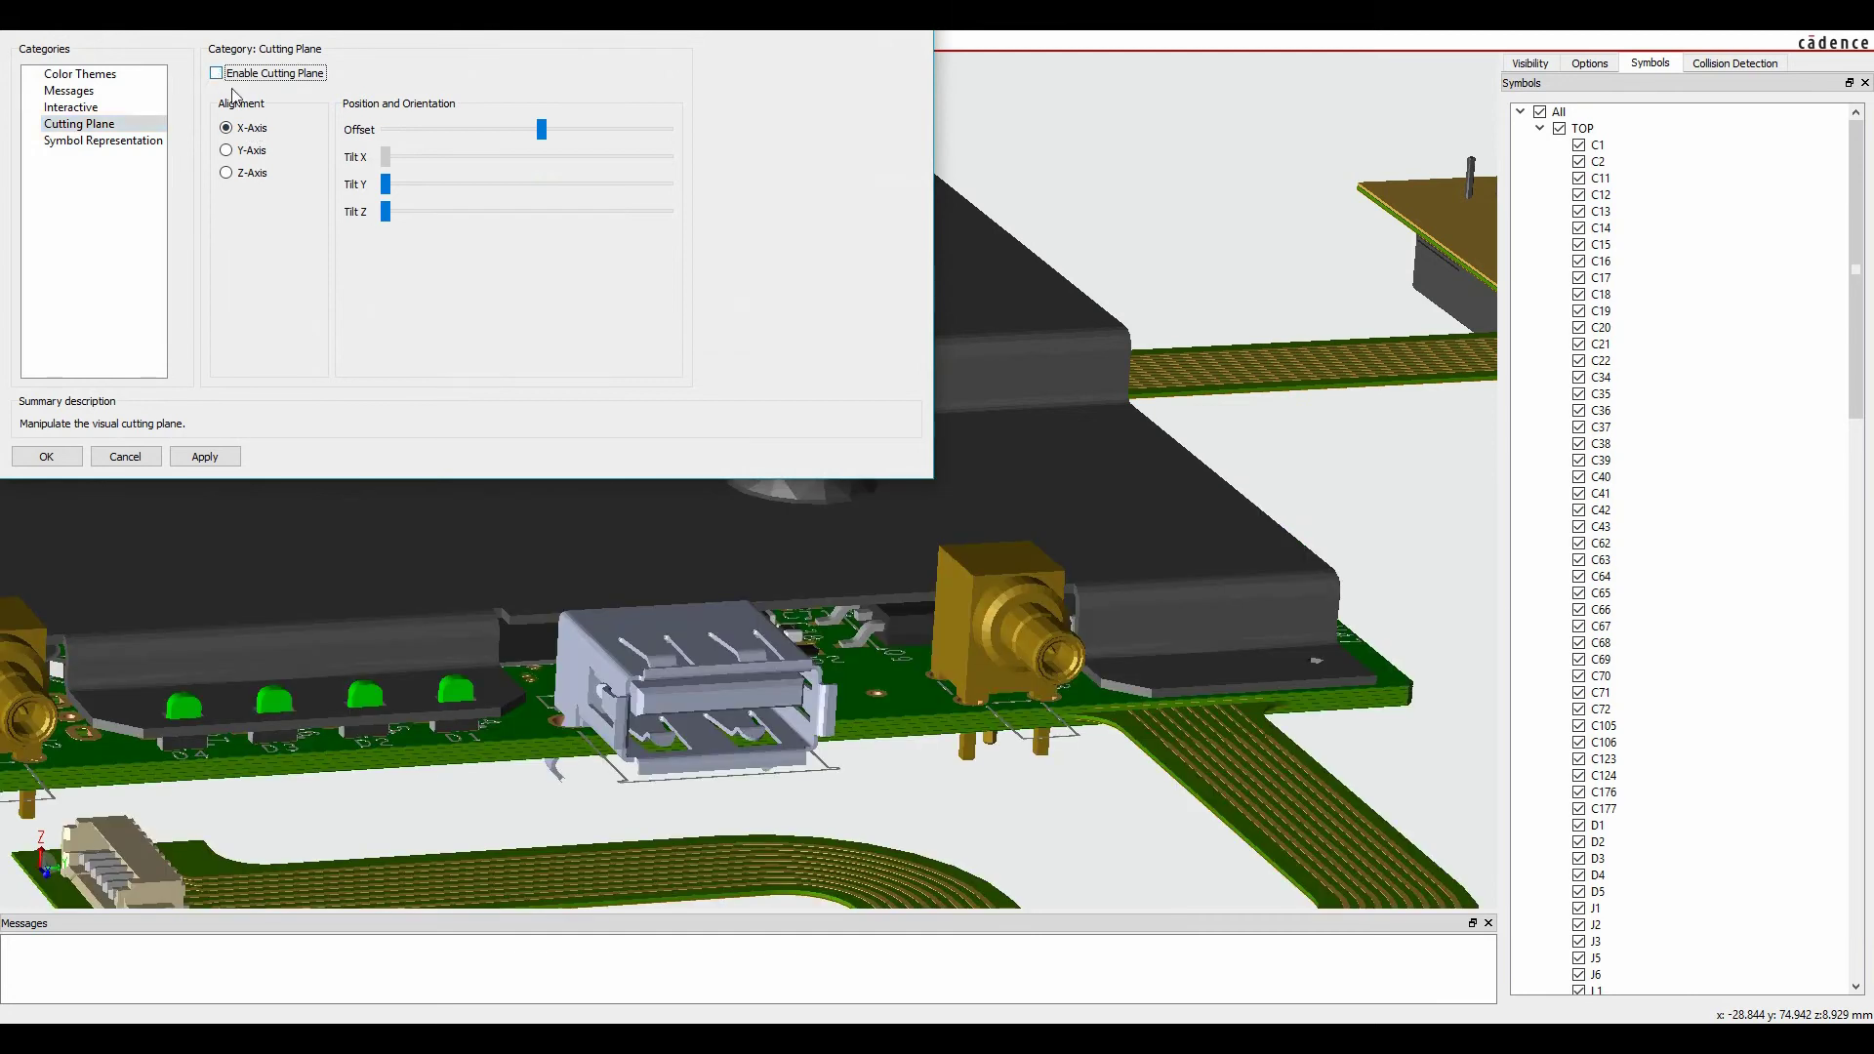
left_click(203, 457)
left_click(45, 457)
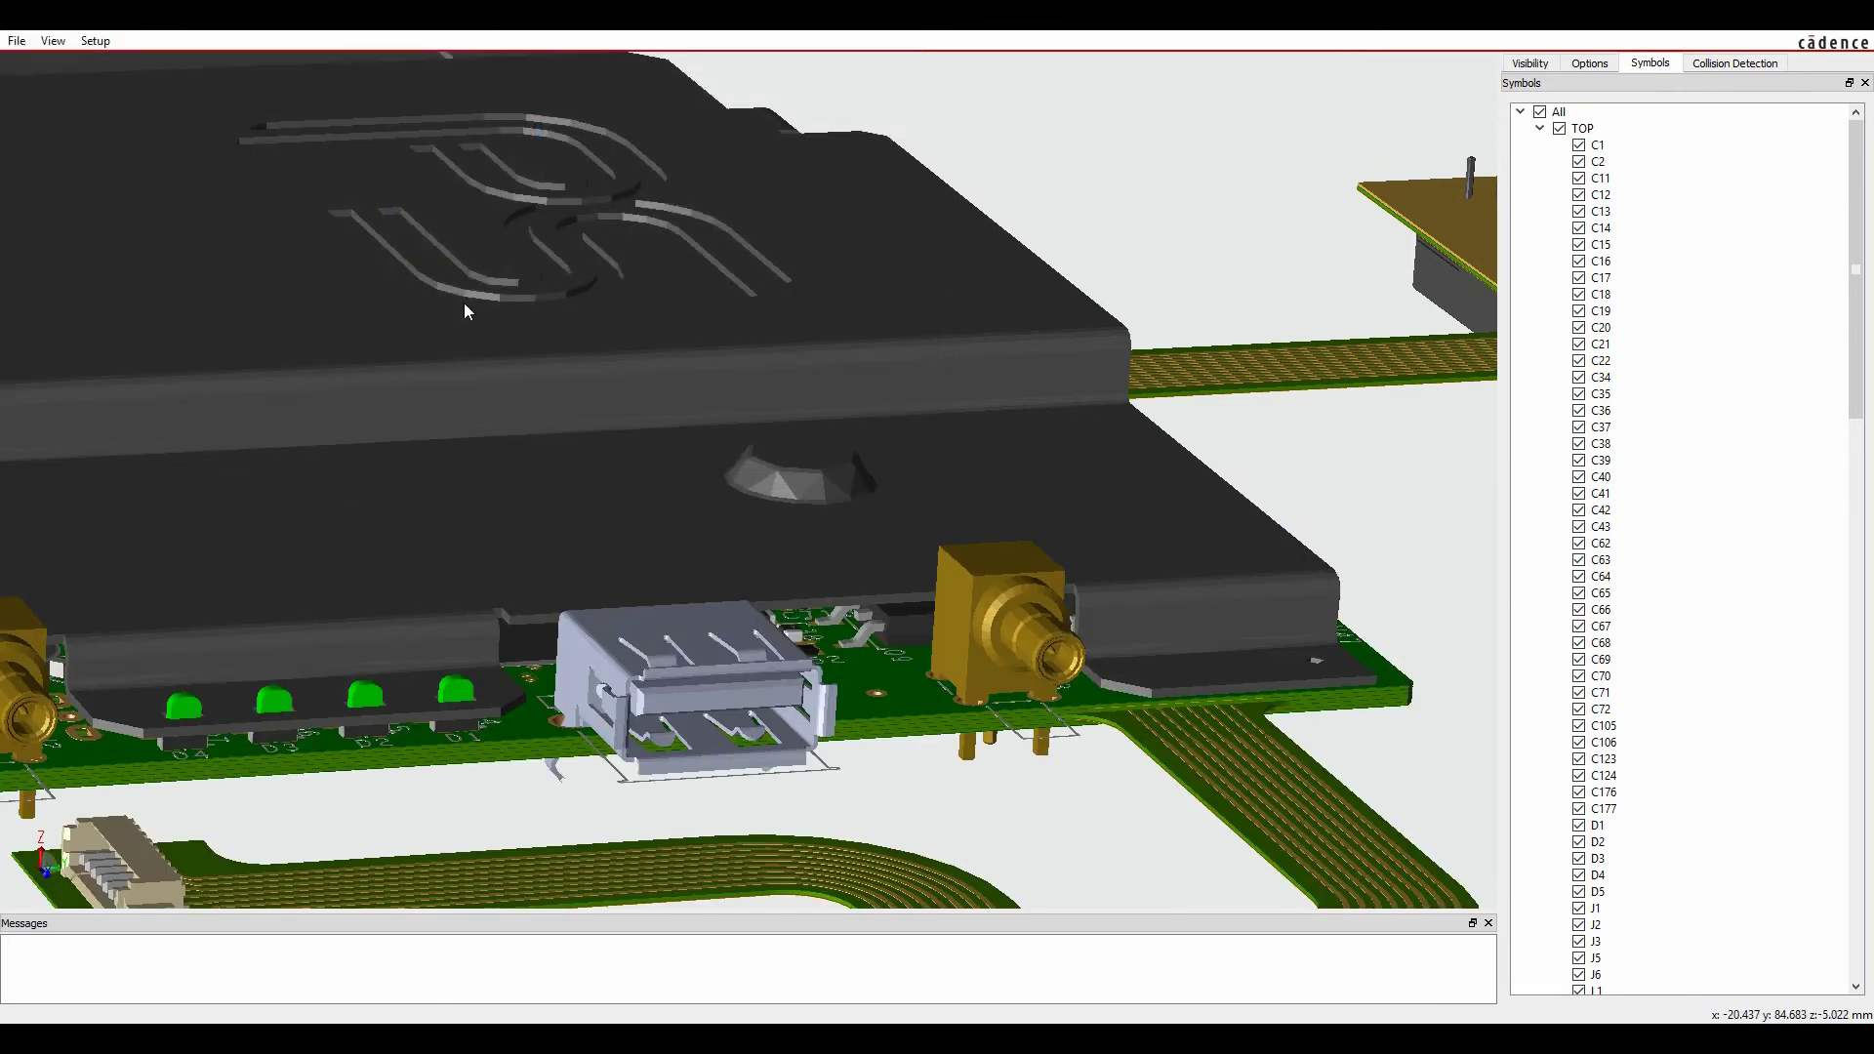
scroll(477, 329, "down", 5)
scroll(615, 505, "up", 1)
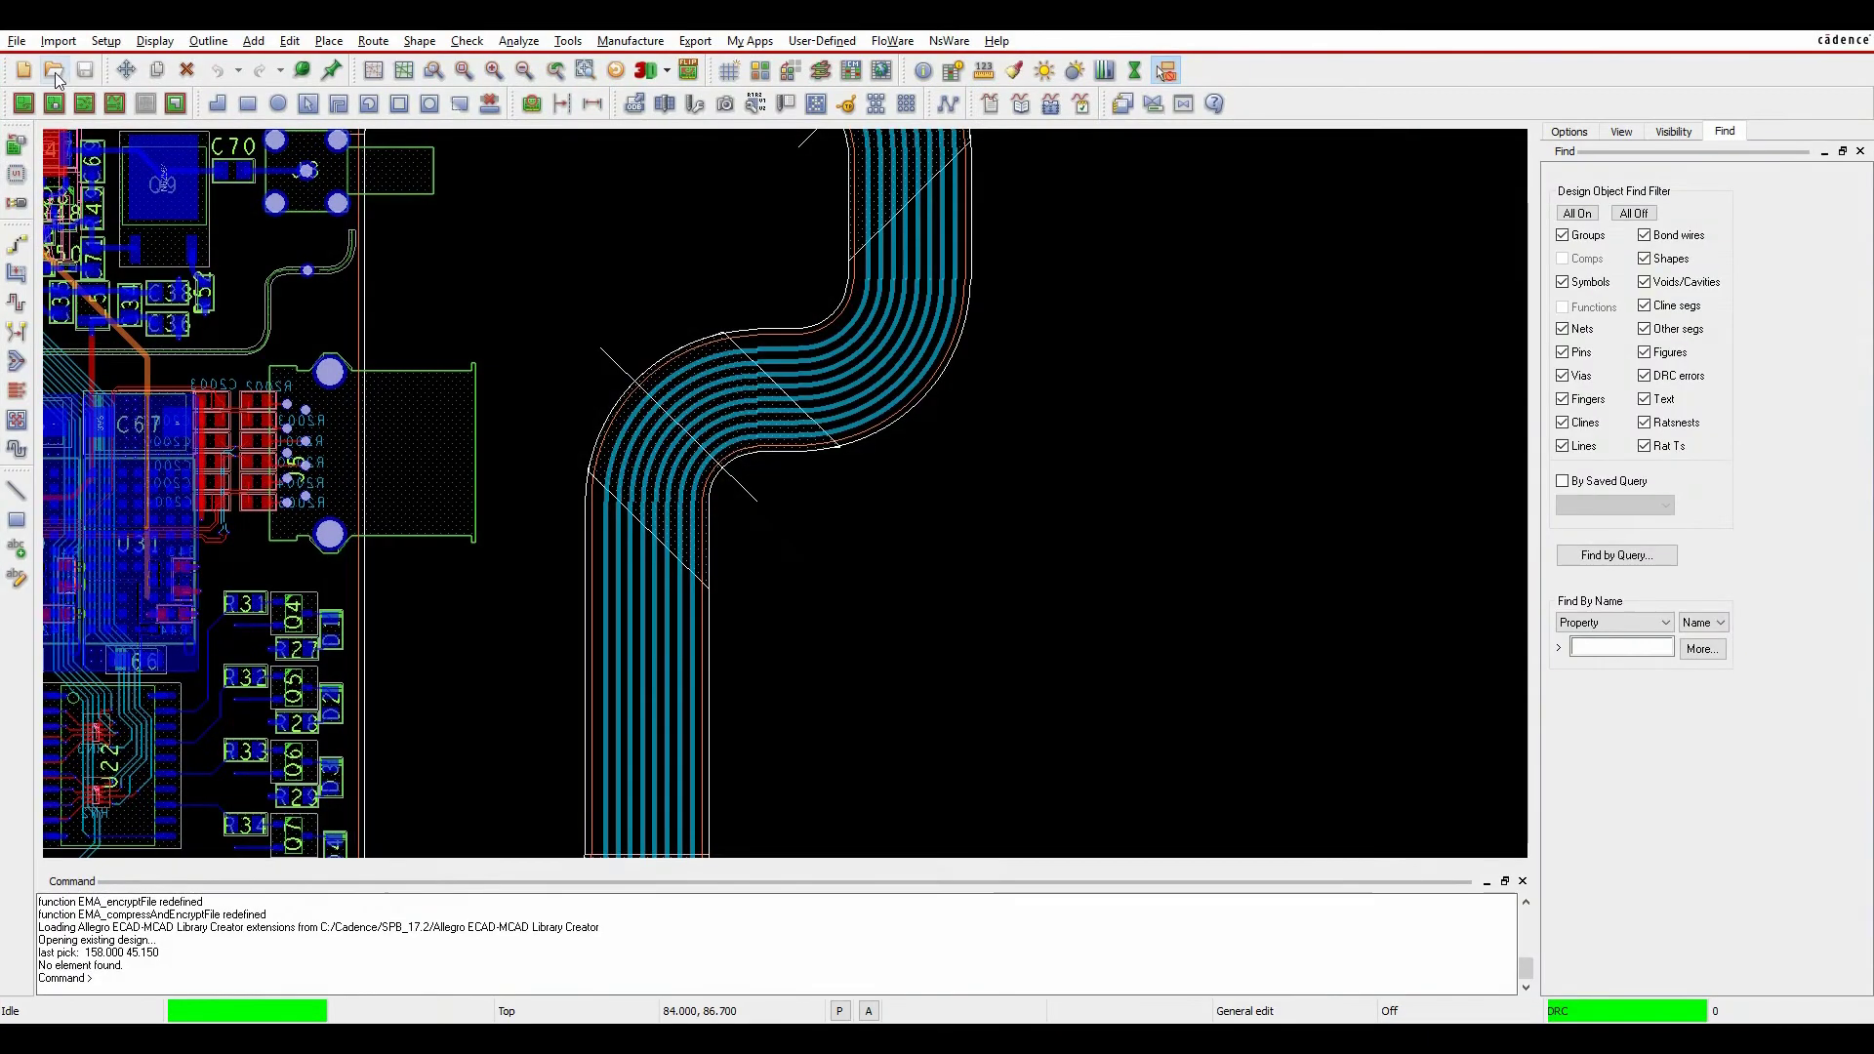
Step: Switch to the PCB editor, open the recent design Clam-3D.brd and load it in the 3D canvas
left_click(17, 40)
mouse_move(59, 365)
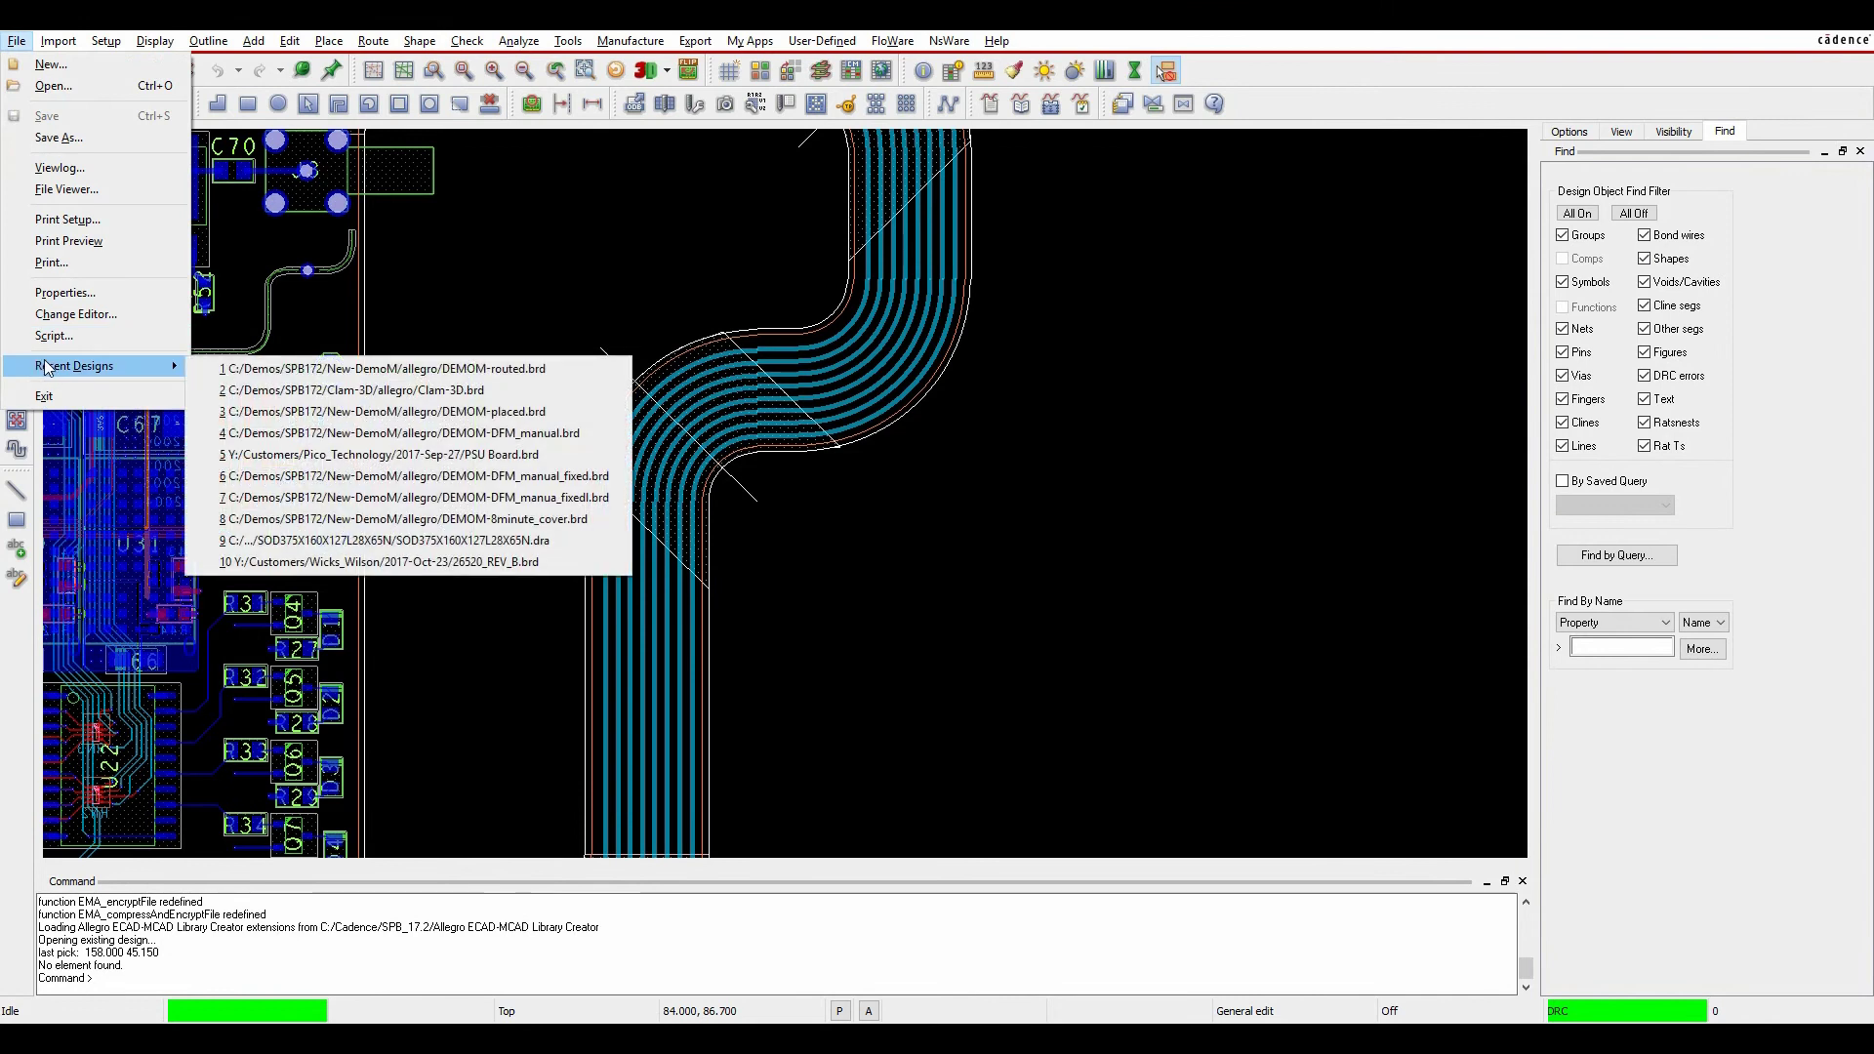
left_click(423, 384)
left_click(1014, 598)
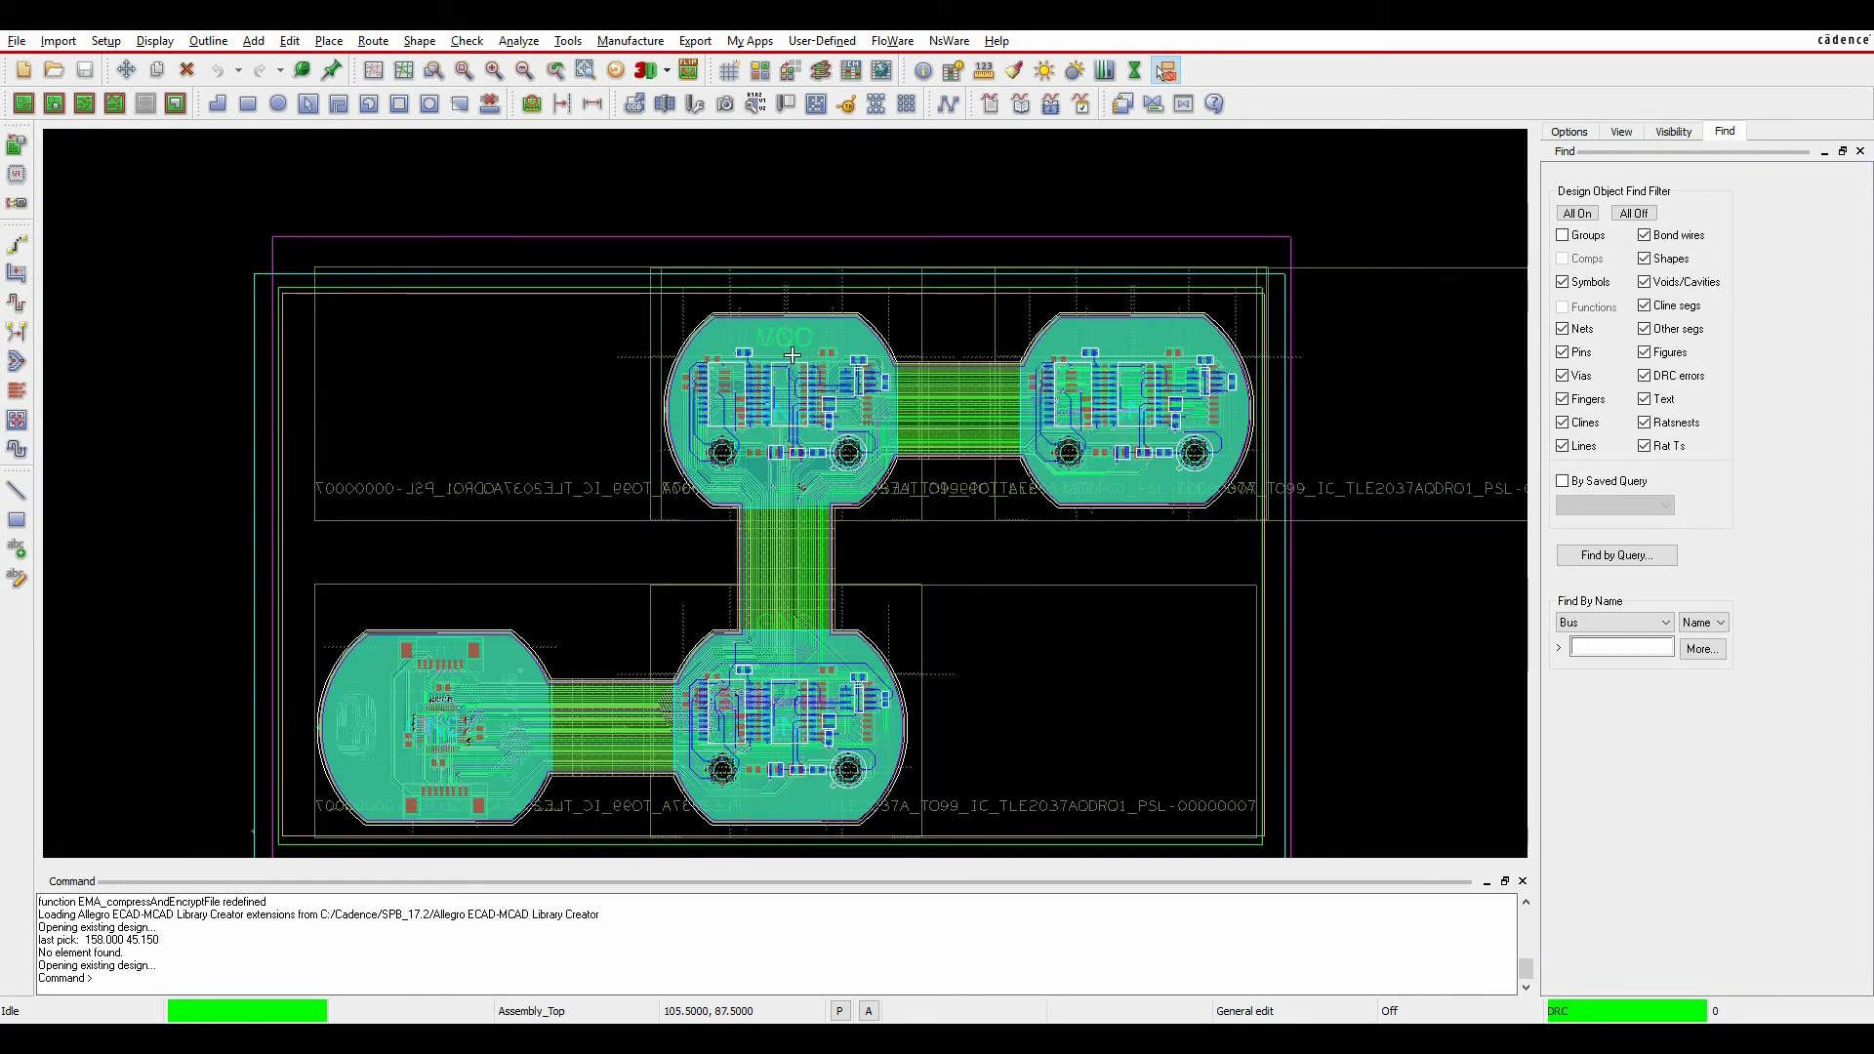
left_click(688, 71)
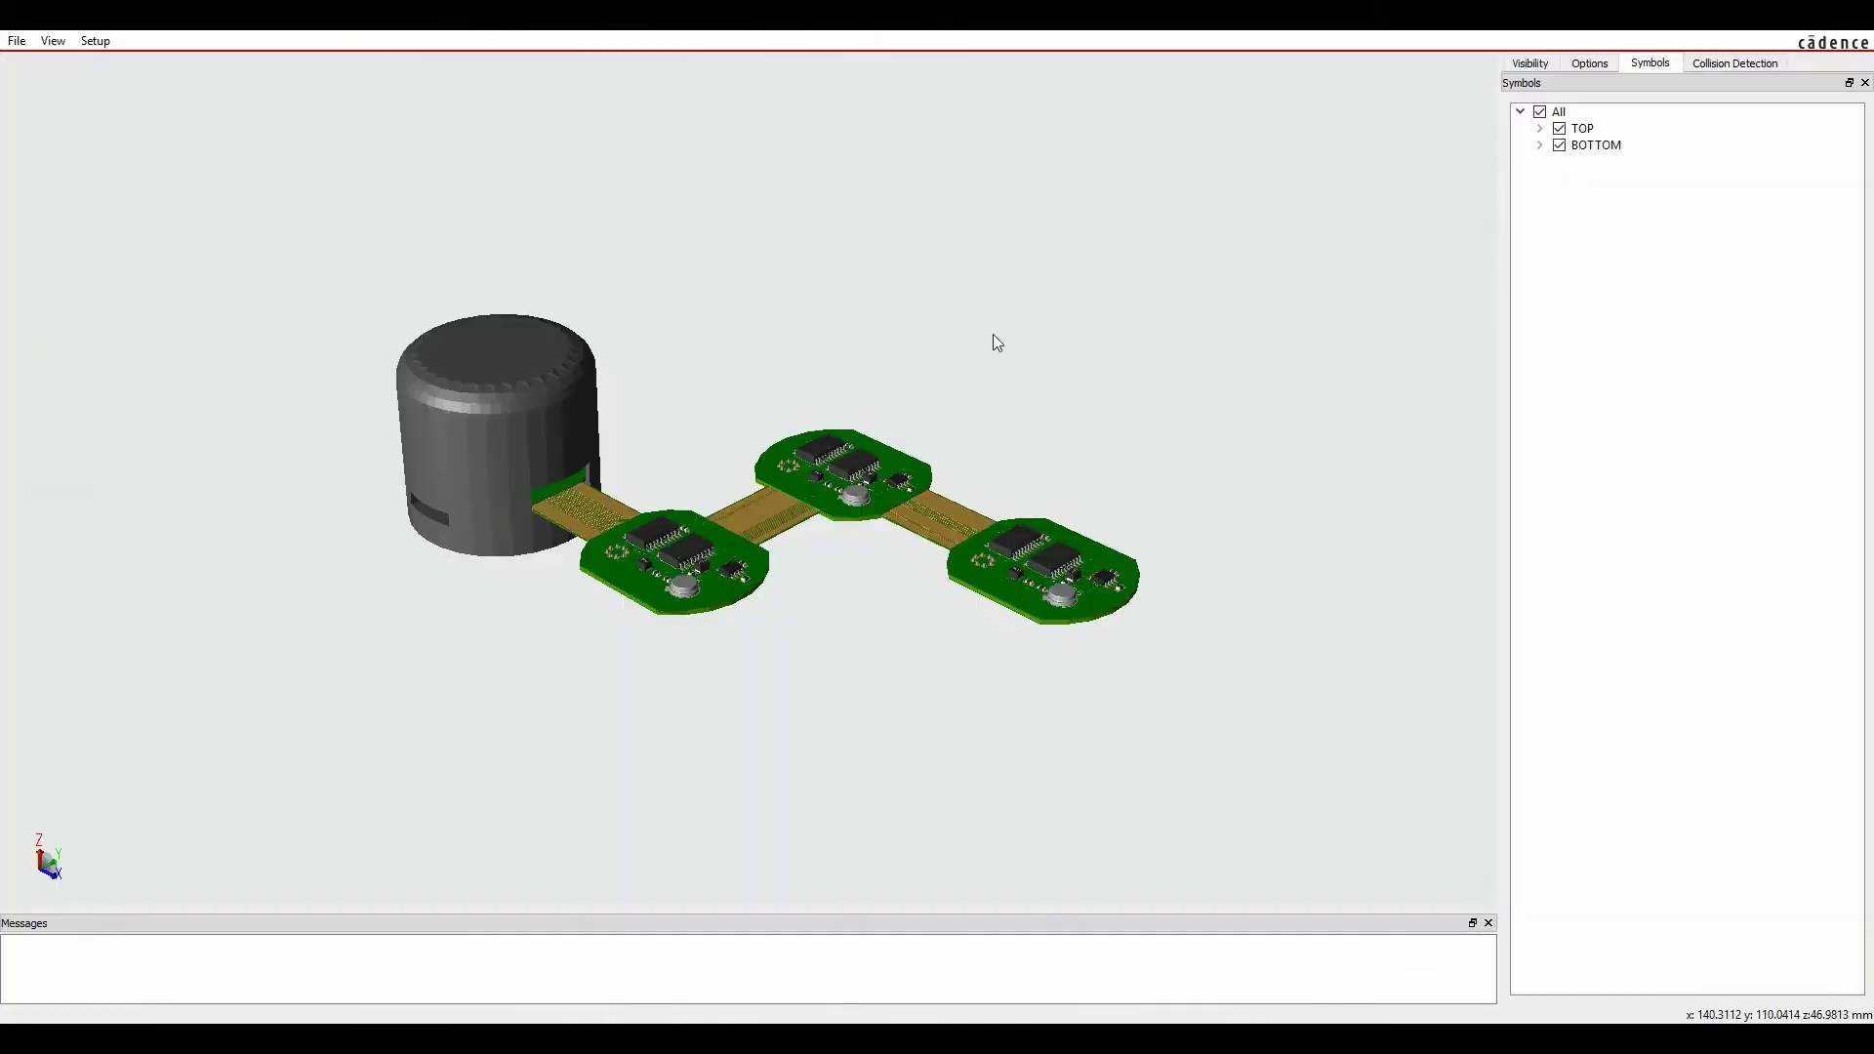
right_click(993, 334)
Step: Fold all three flex bends fully to 180 degrees and view the folded boards from the open end of the housing
left_click(1589, 64)
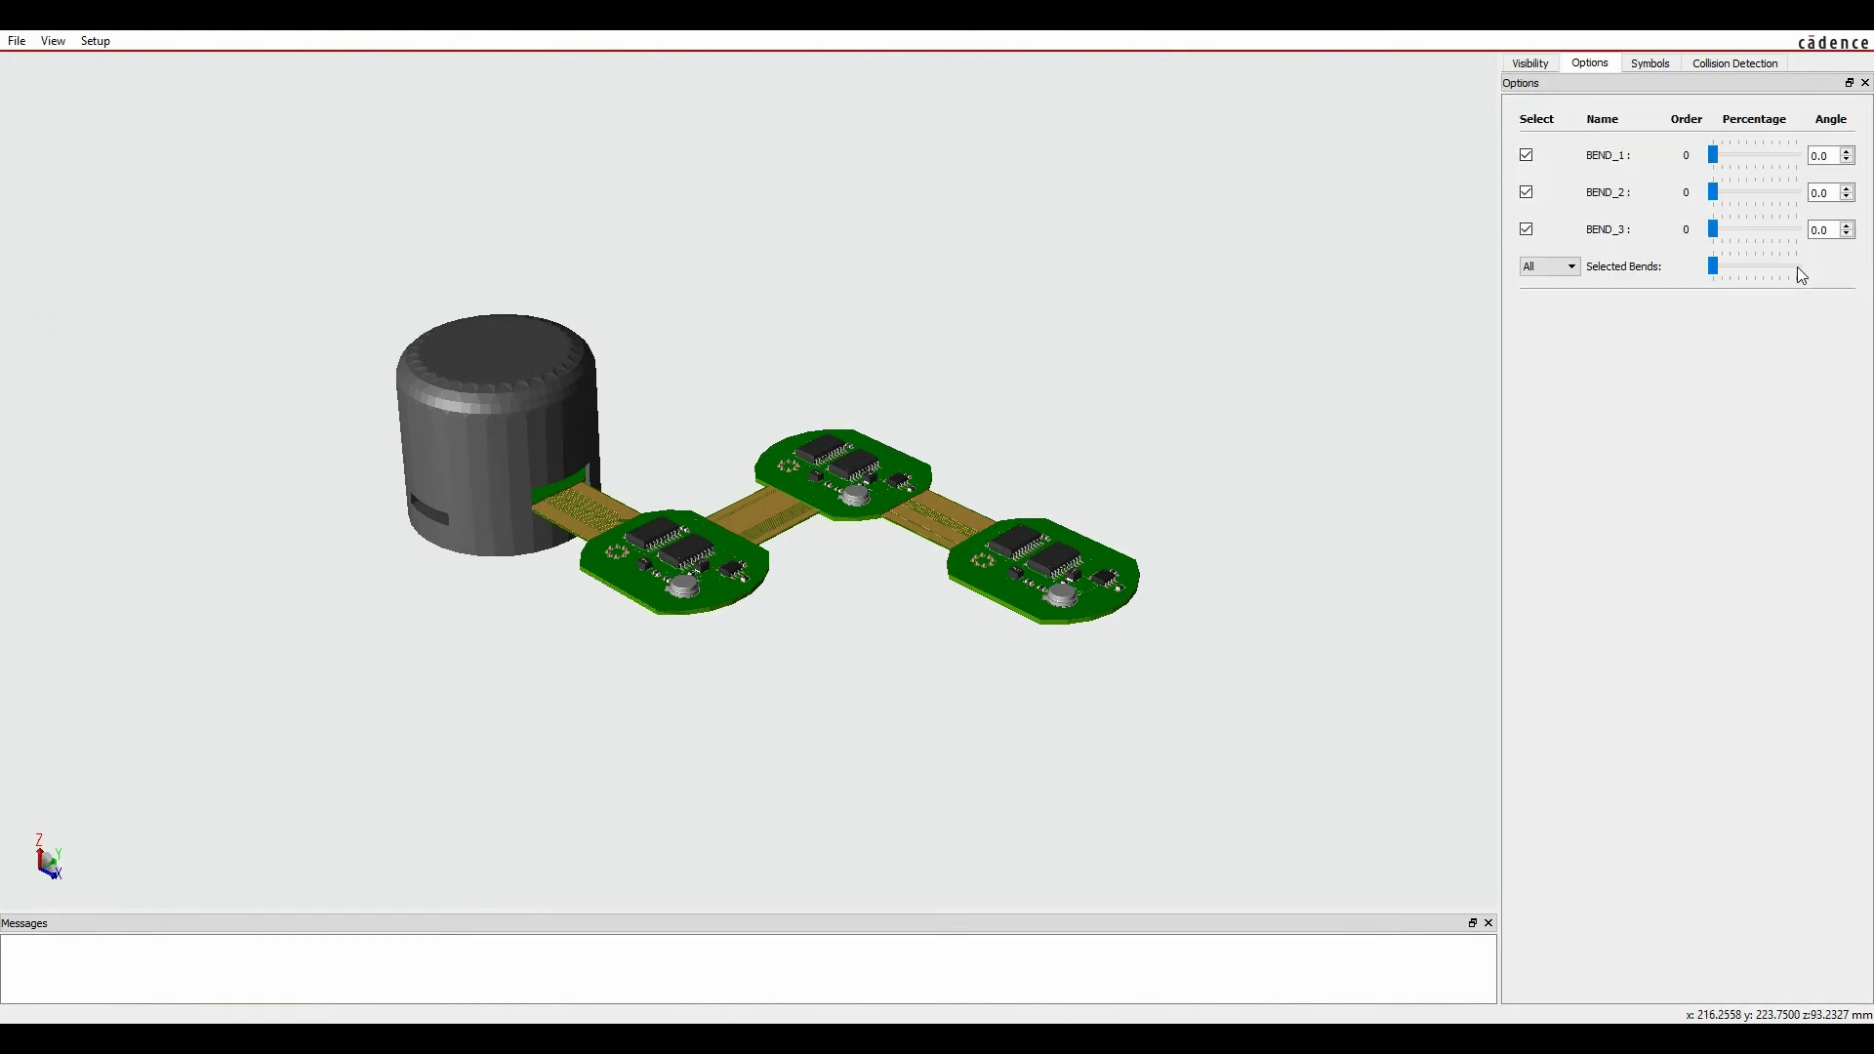
left_click(1796, 267)
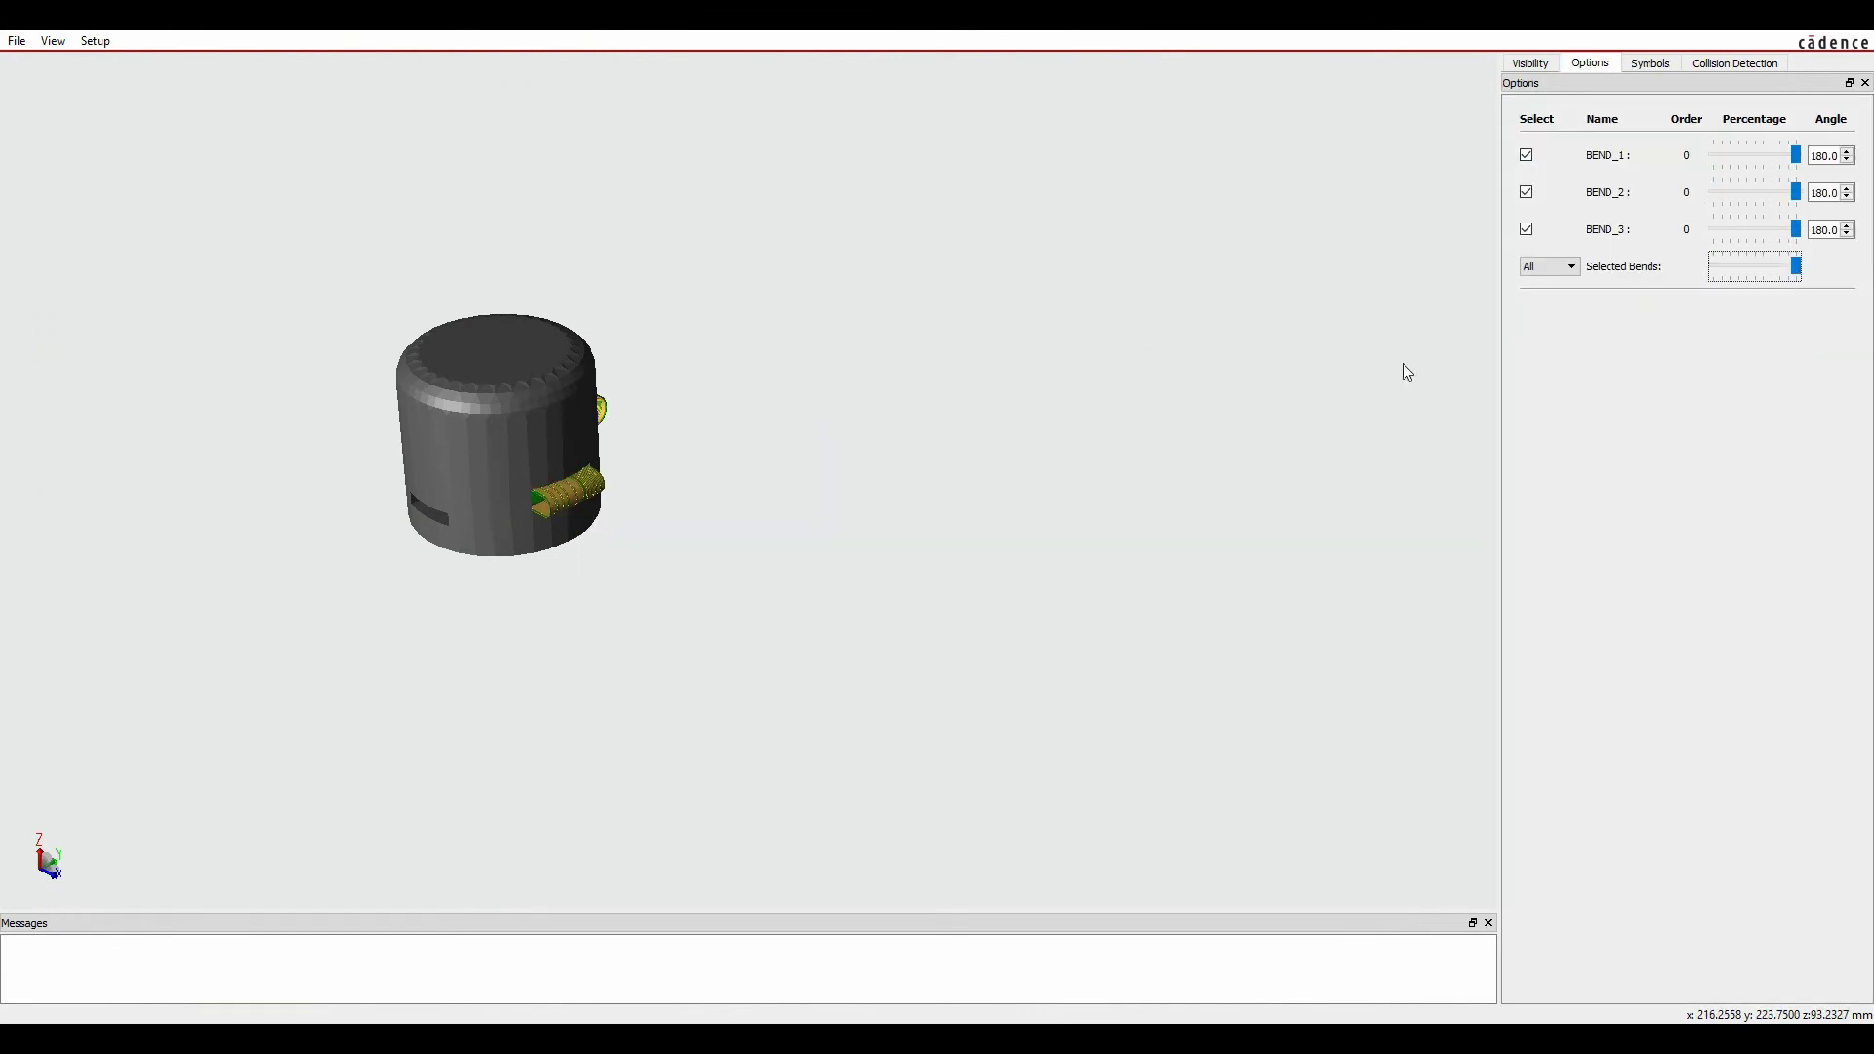
scroll(547, 574, "up", 2)
left_click_drag(548, 574, 715, 557)
left_click_drag(1103, 491, 875, 562)
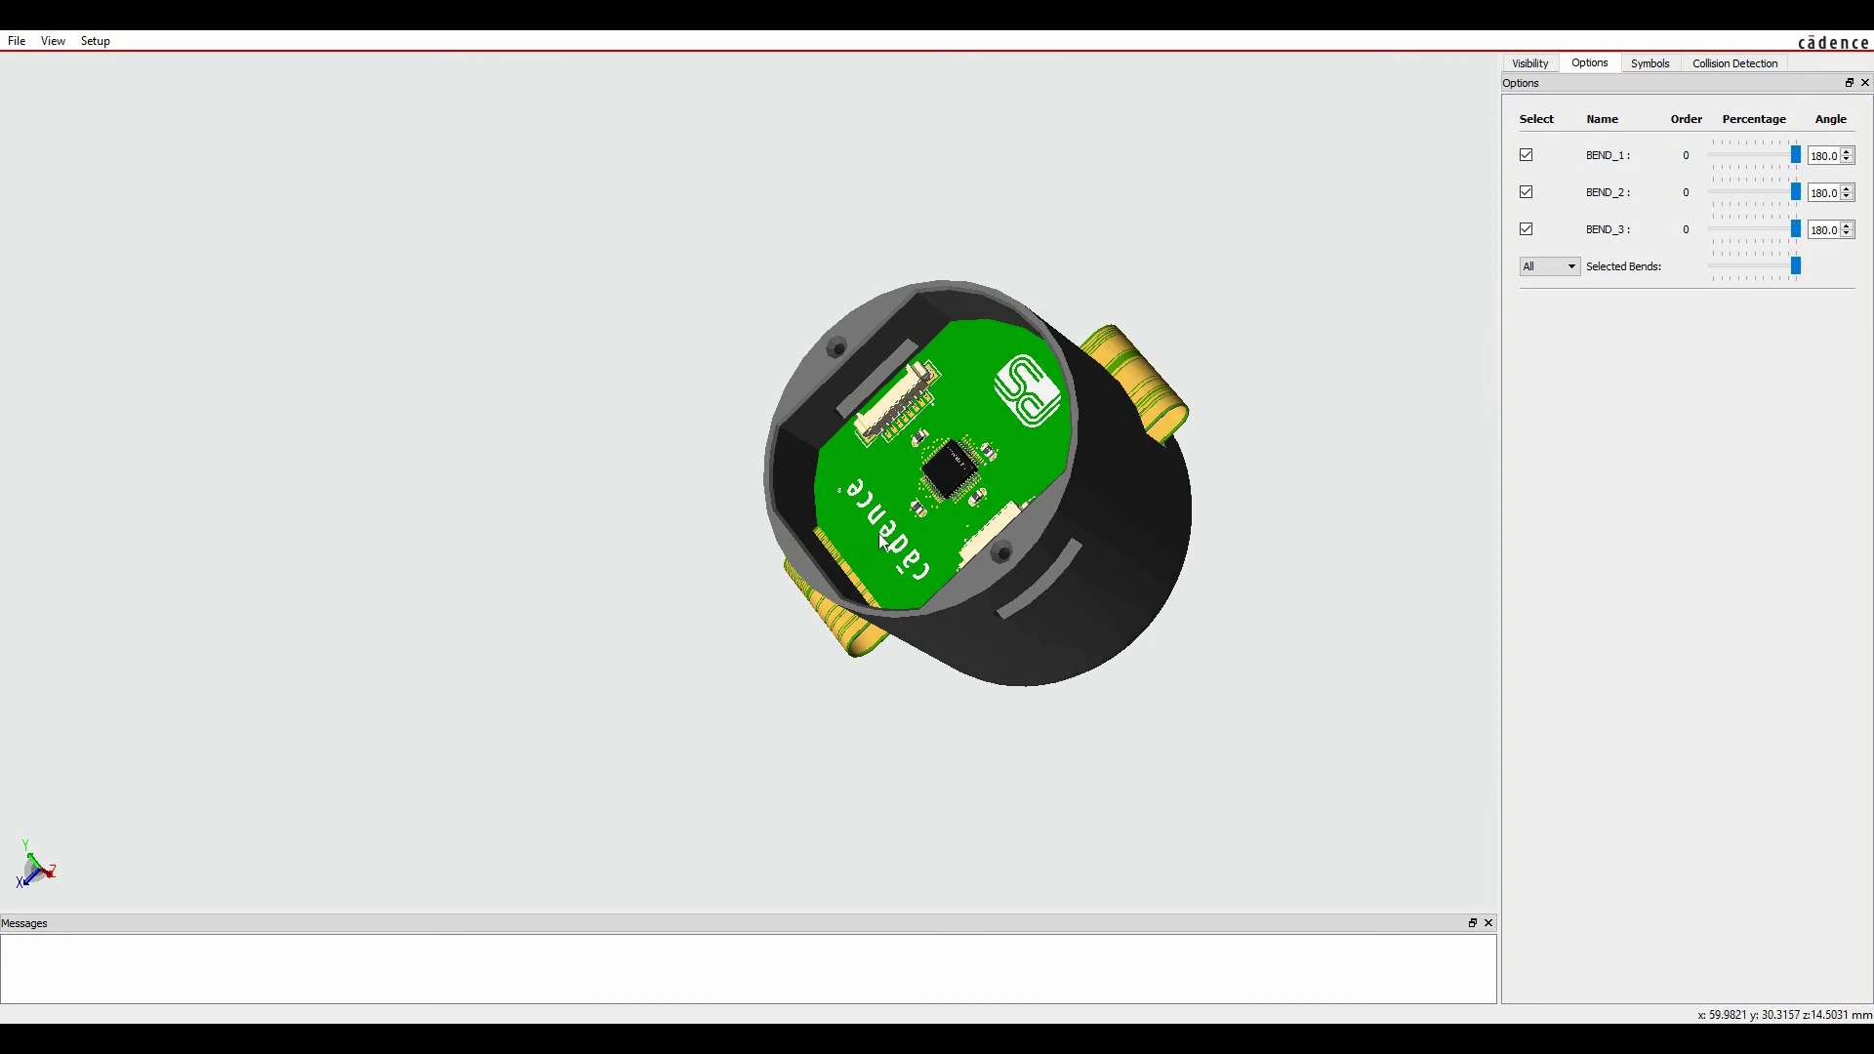
Step: Calculate collisions with a minimum spacing of 0 mm and highlight the colliding objects U24 and U5 in turn
left_click(1747, 64)
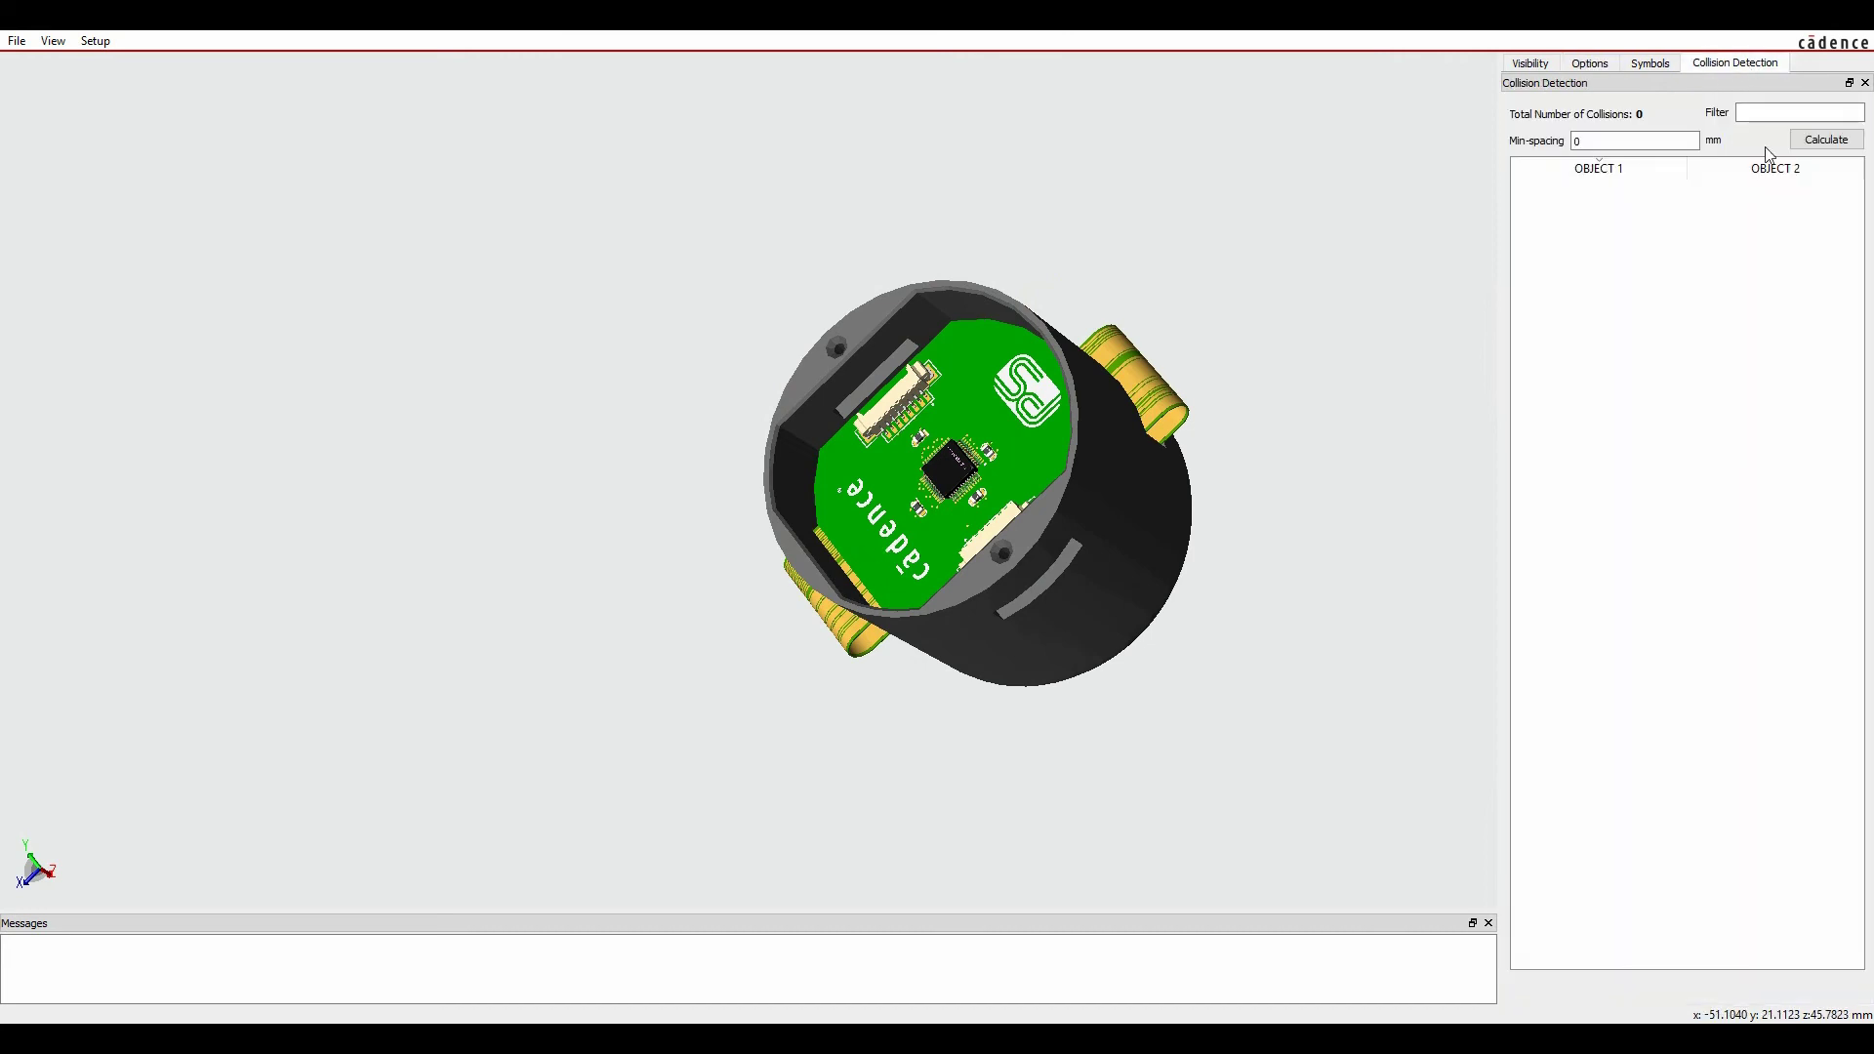
left_click(1825, 141)
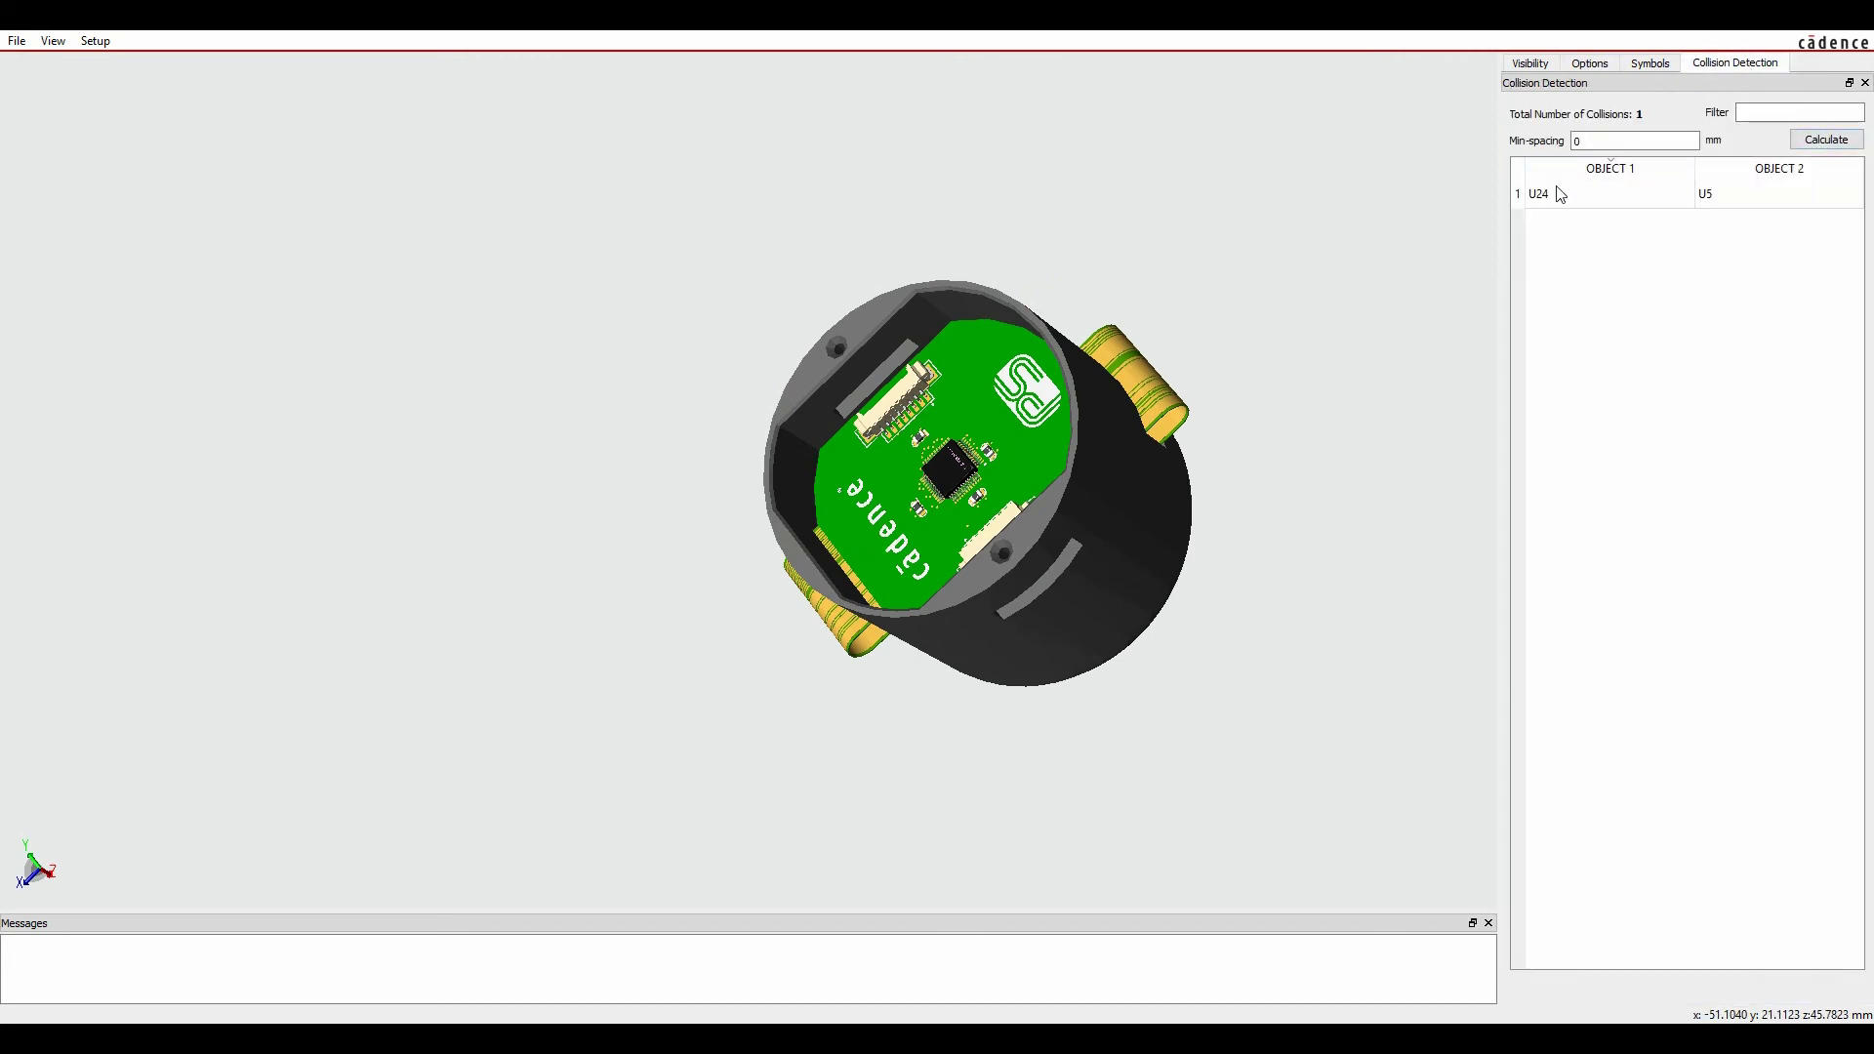
left_click(1562, 195)
left_click(1713, 199)
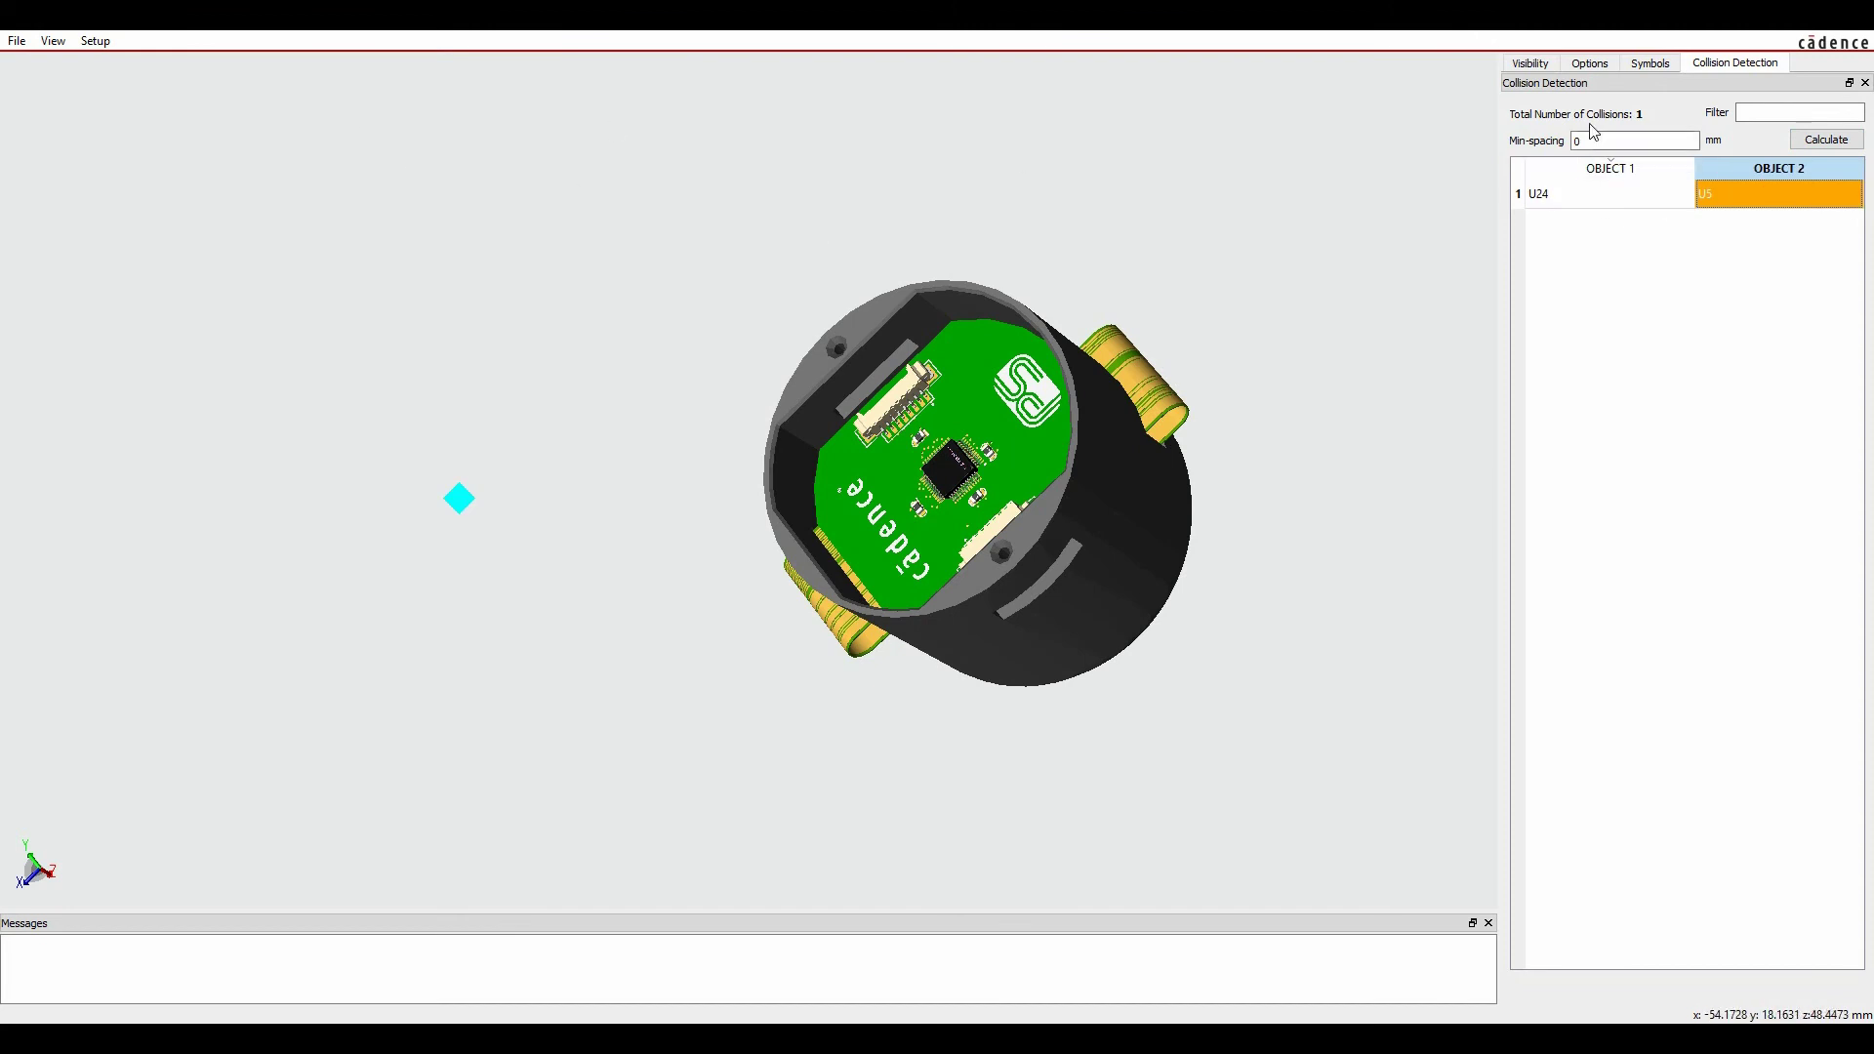
Step: Hide the STEP3D_MECH_BASE symbol on the top side and view the folded board stack from the side
left_click(1649, 63)
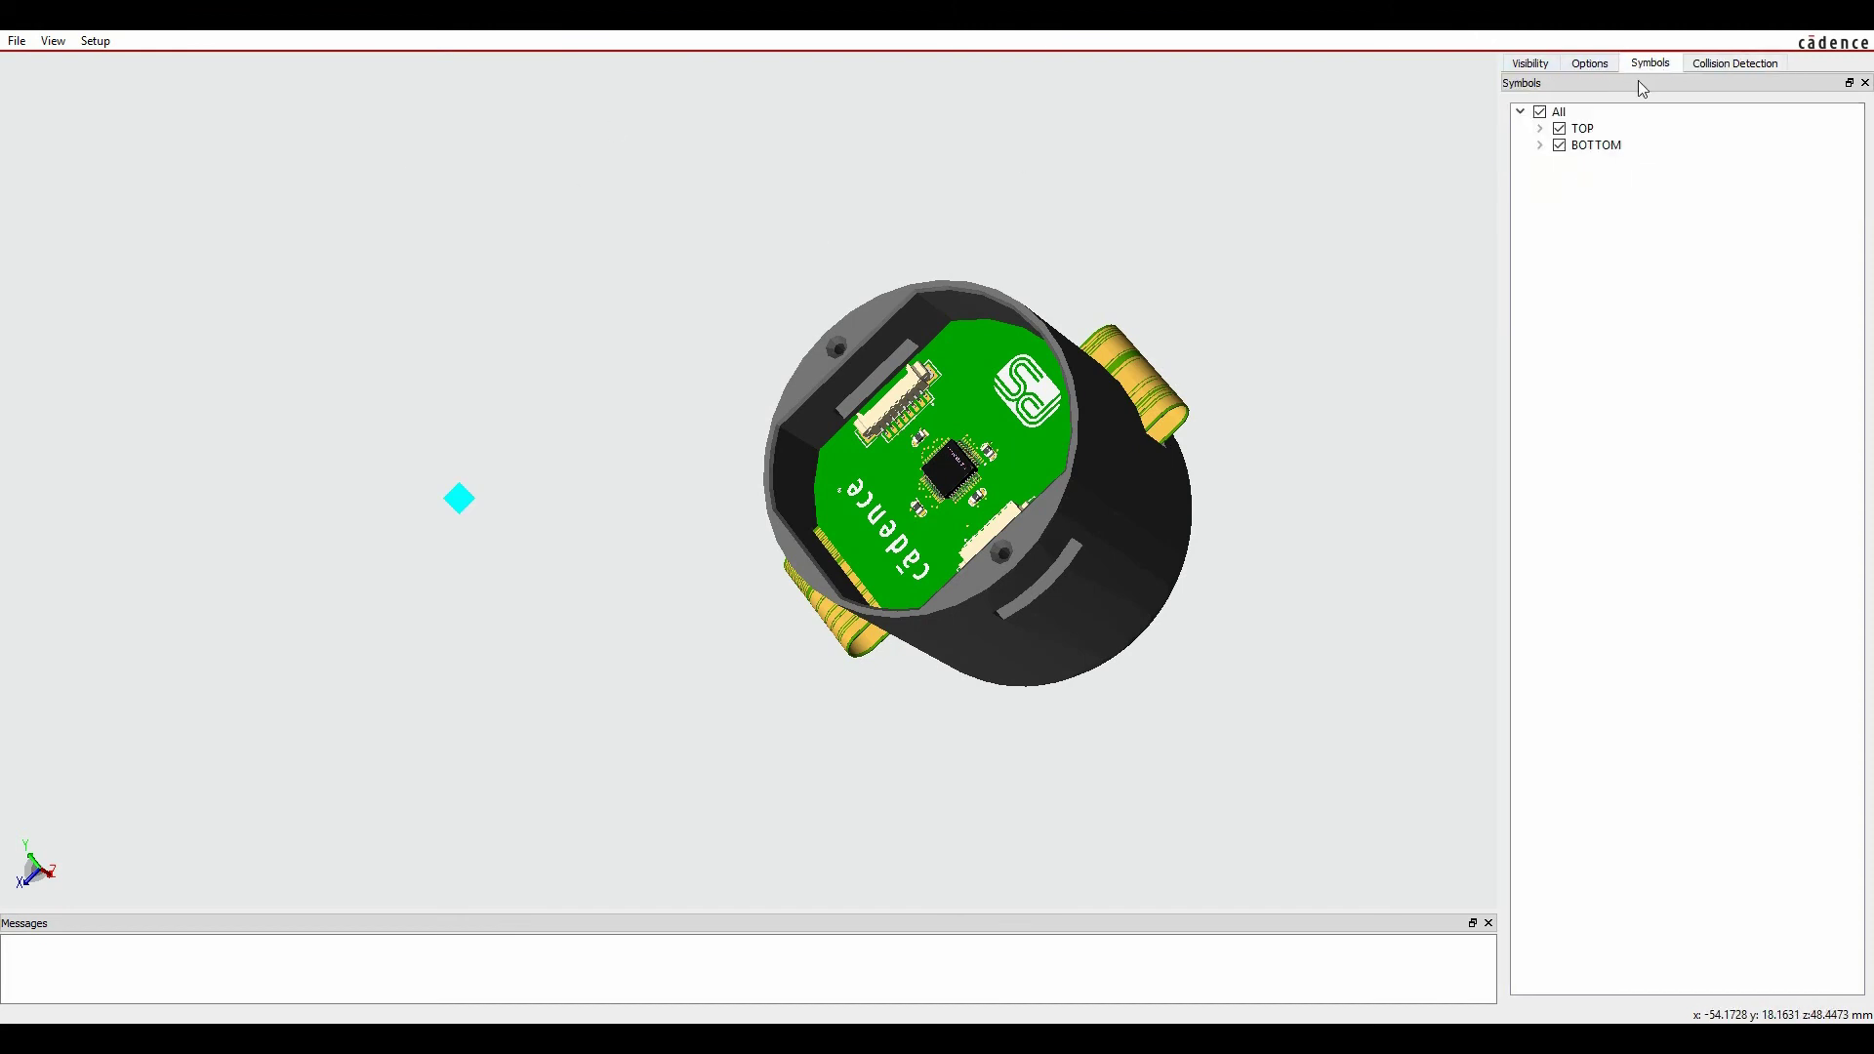
left_click(1540, 128)
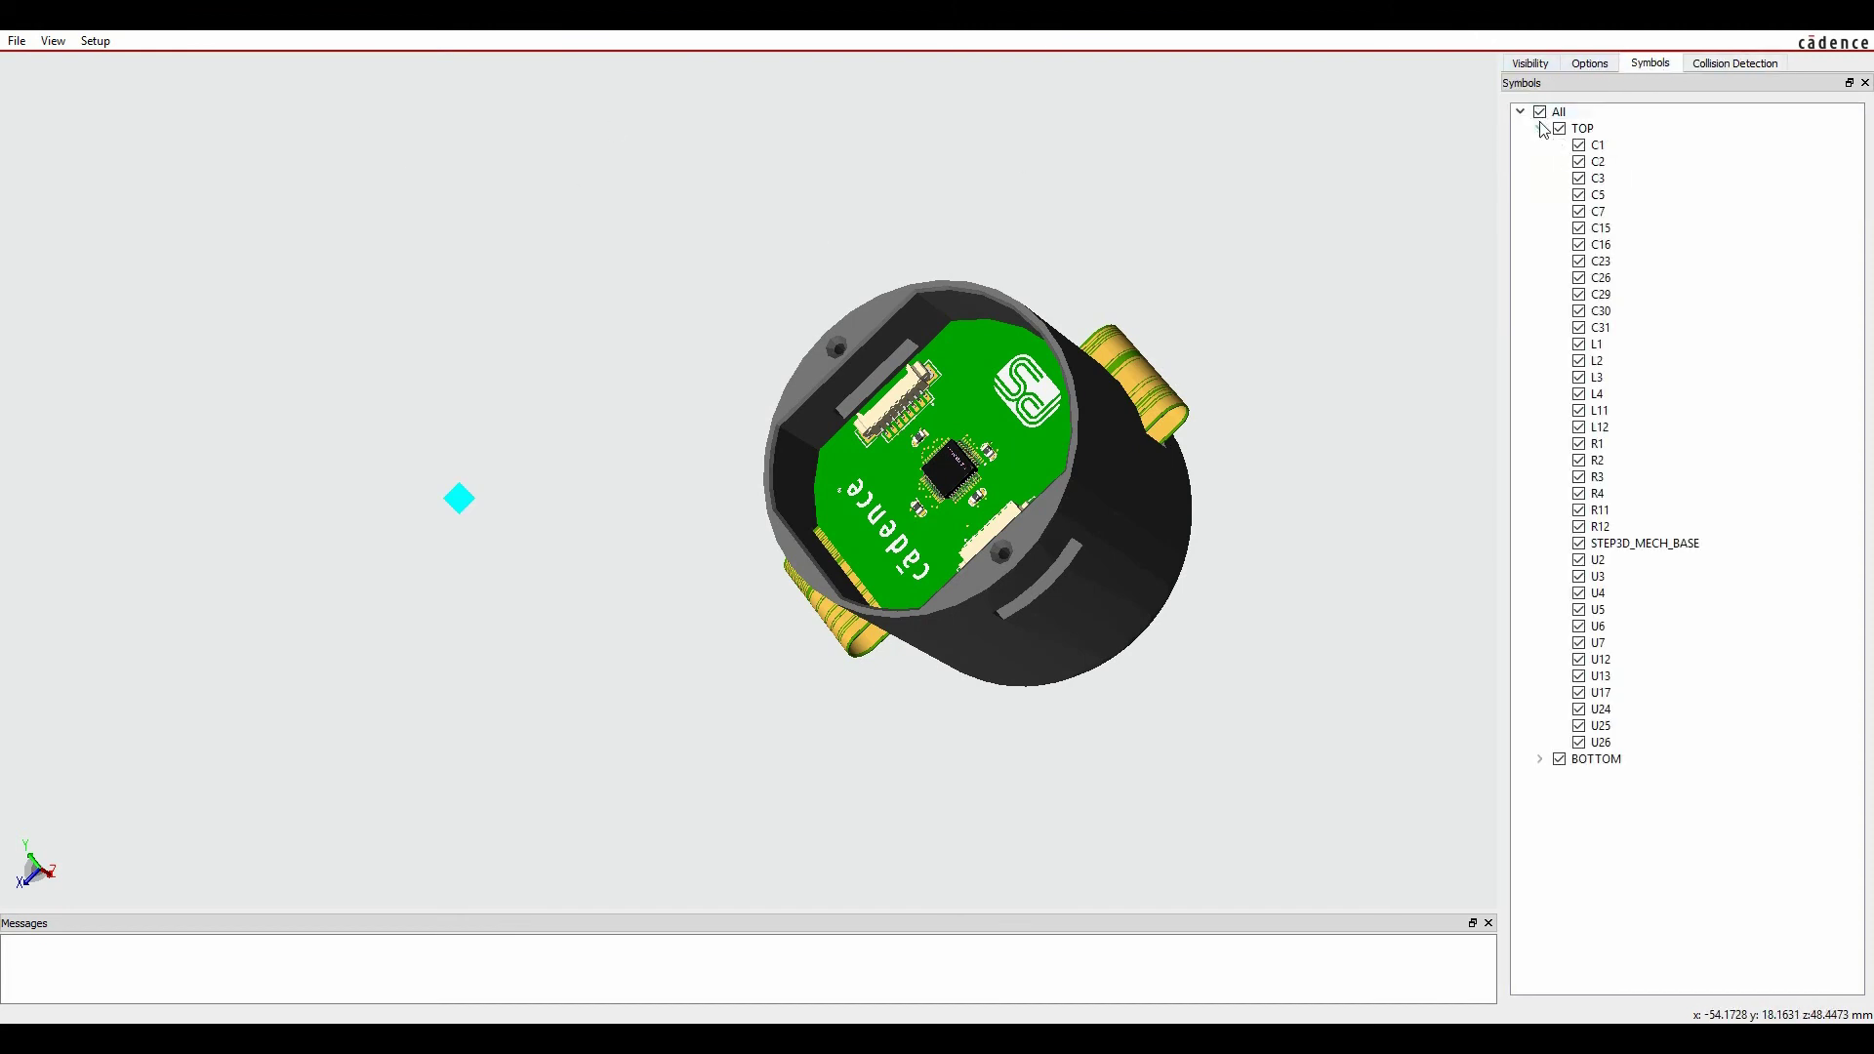
left_click(1578, 543)
left_click_drag(933, 648, 1016, 556)
left_click_drag(715, 669, 699, 460)
scroll(697, 429, "up", 3)
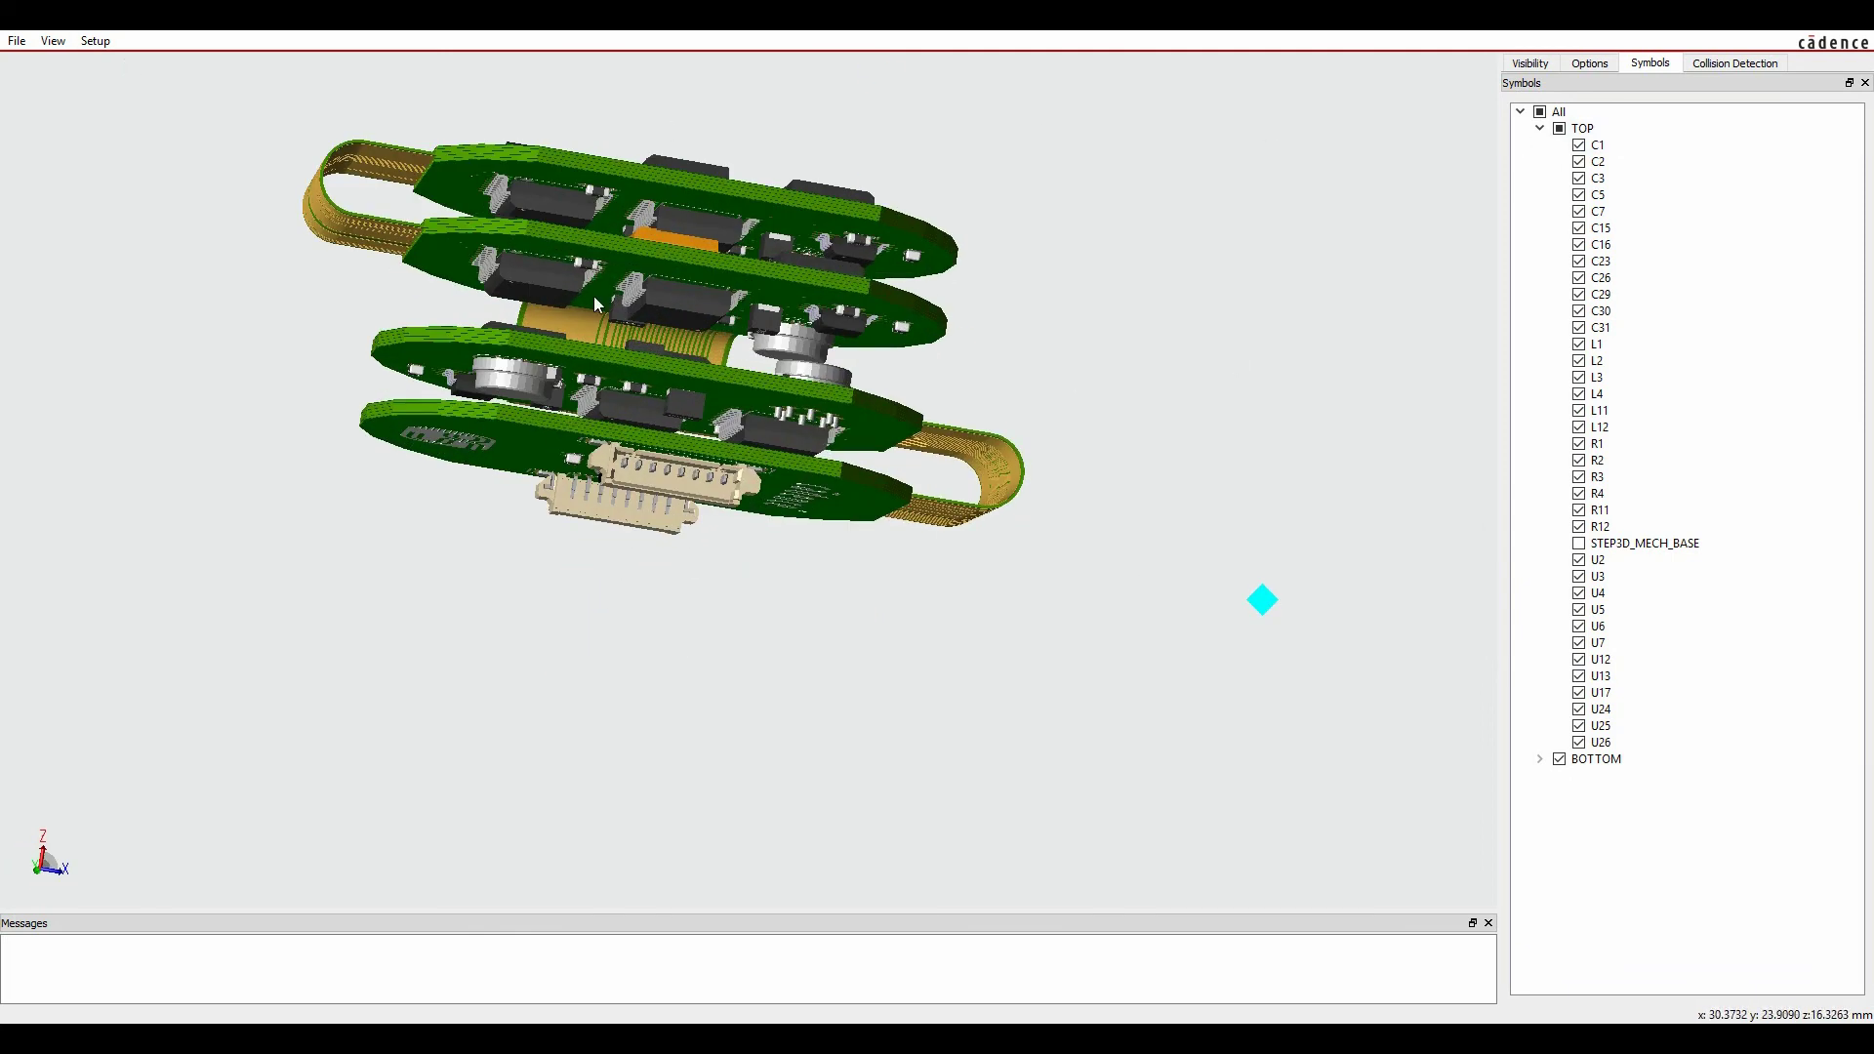
Step: Examine the clearance between highlighted U5 and the component facing it in the stack, checking the PCB editor layout alongside
left_click_drag(707, 362, 699, 370)
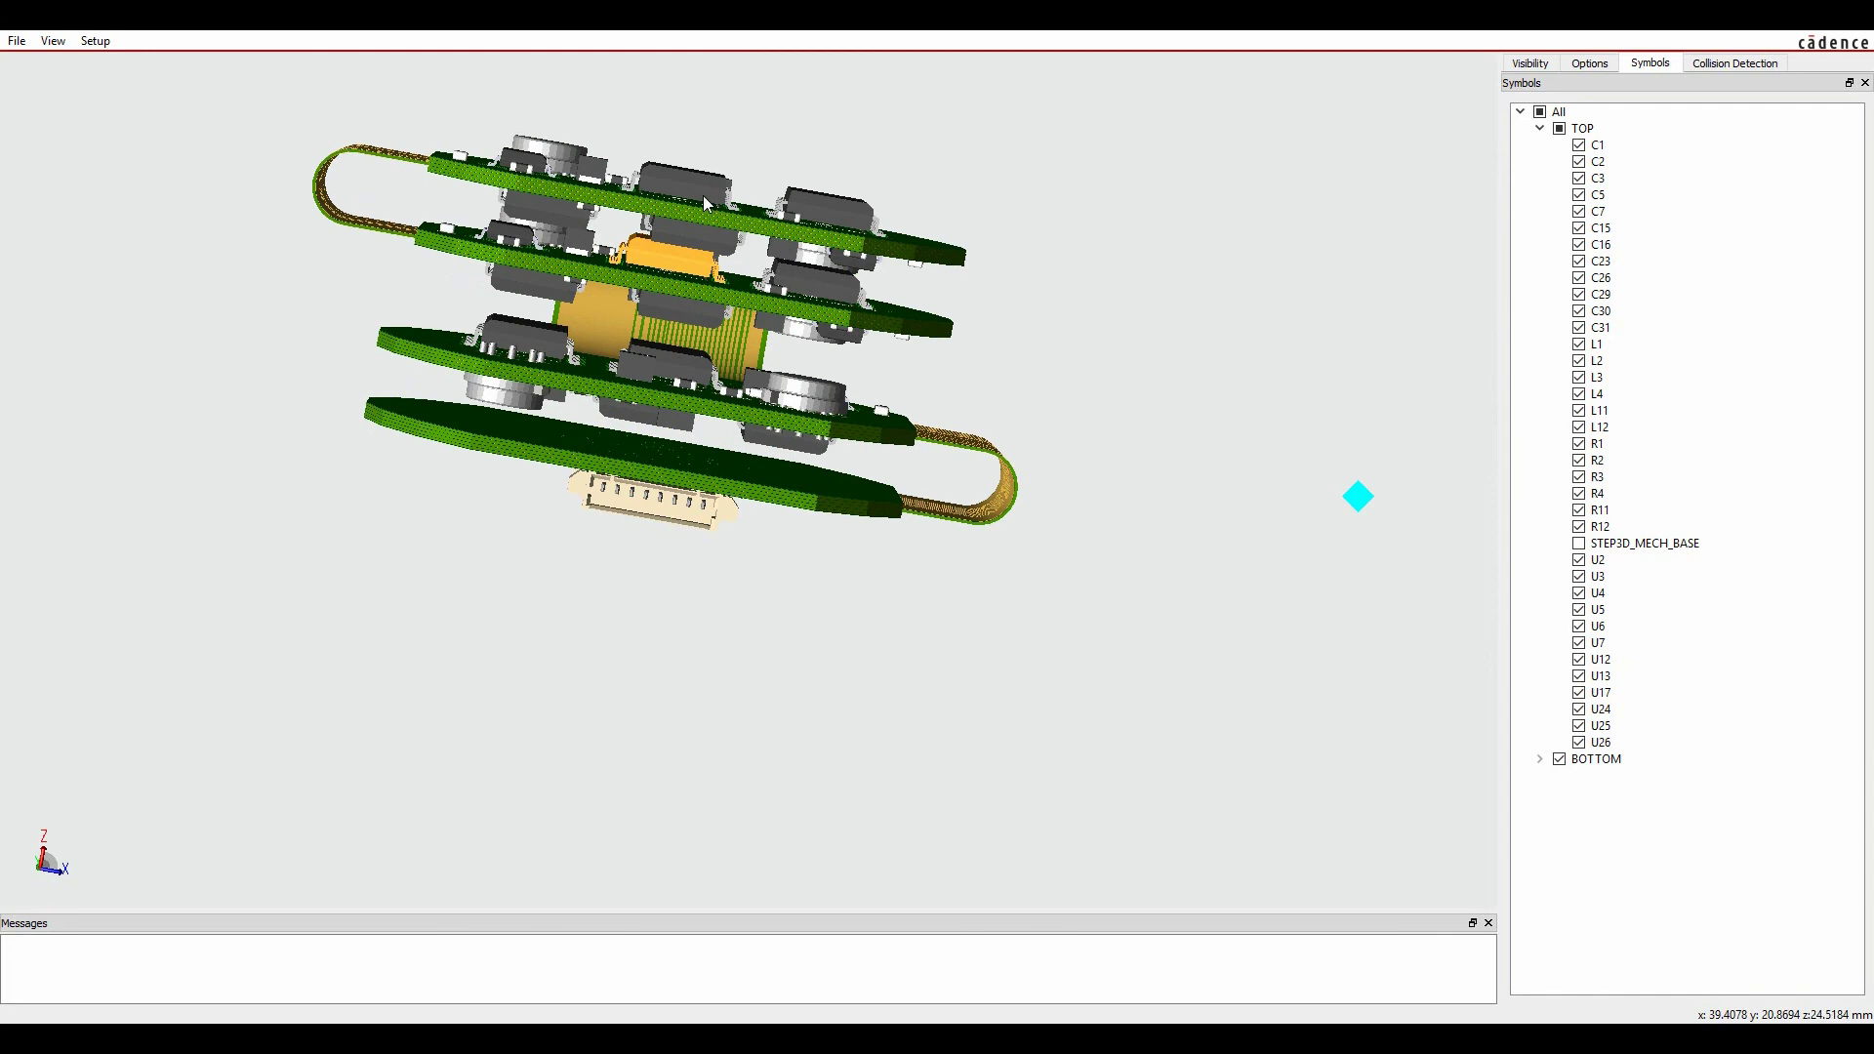
scroll(701, 332, "up", 3)
left_click_drag(722, 270, 971, 598)
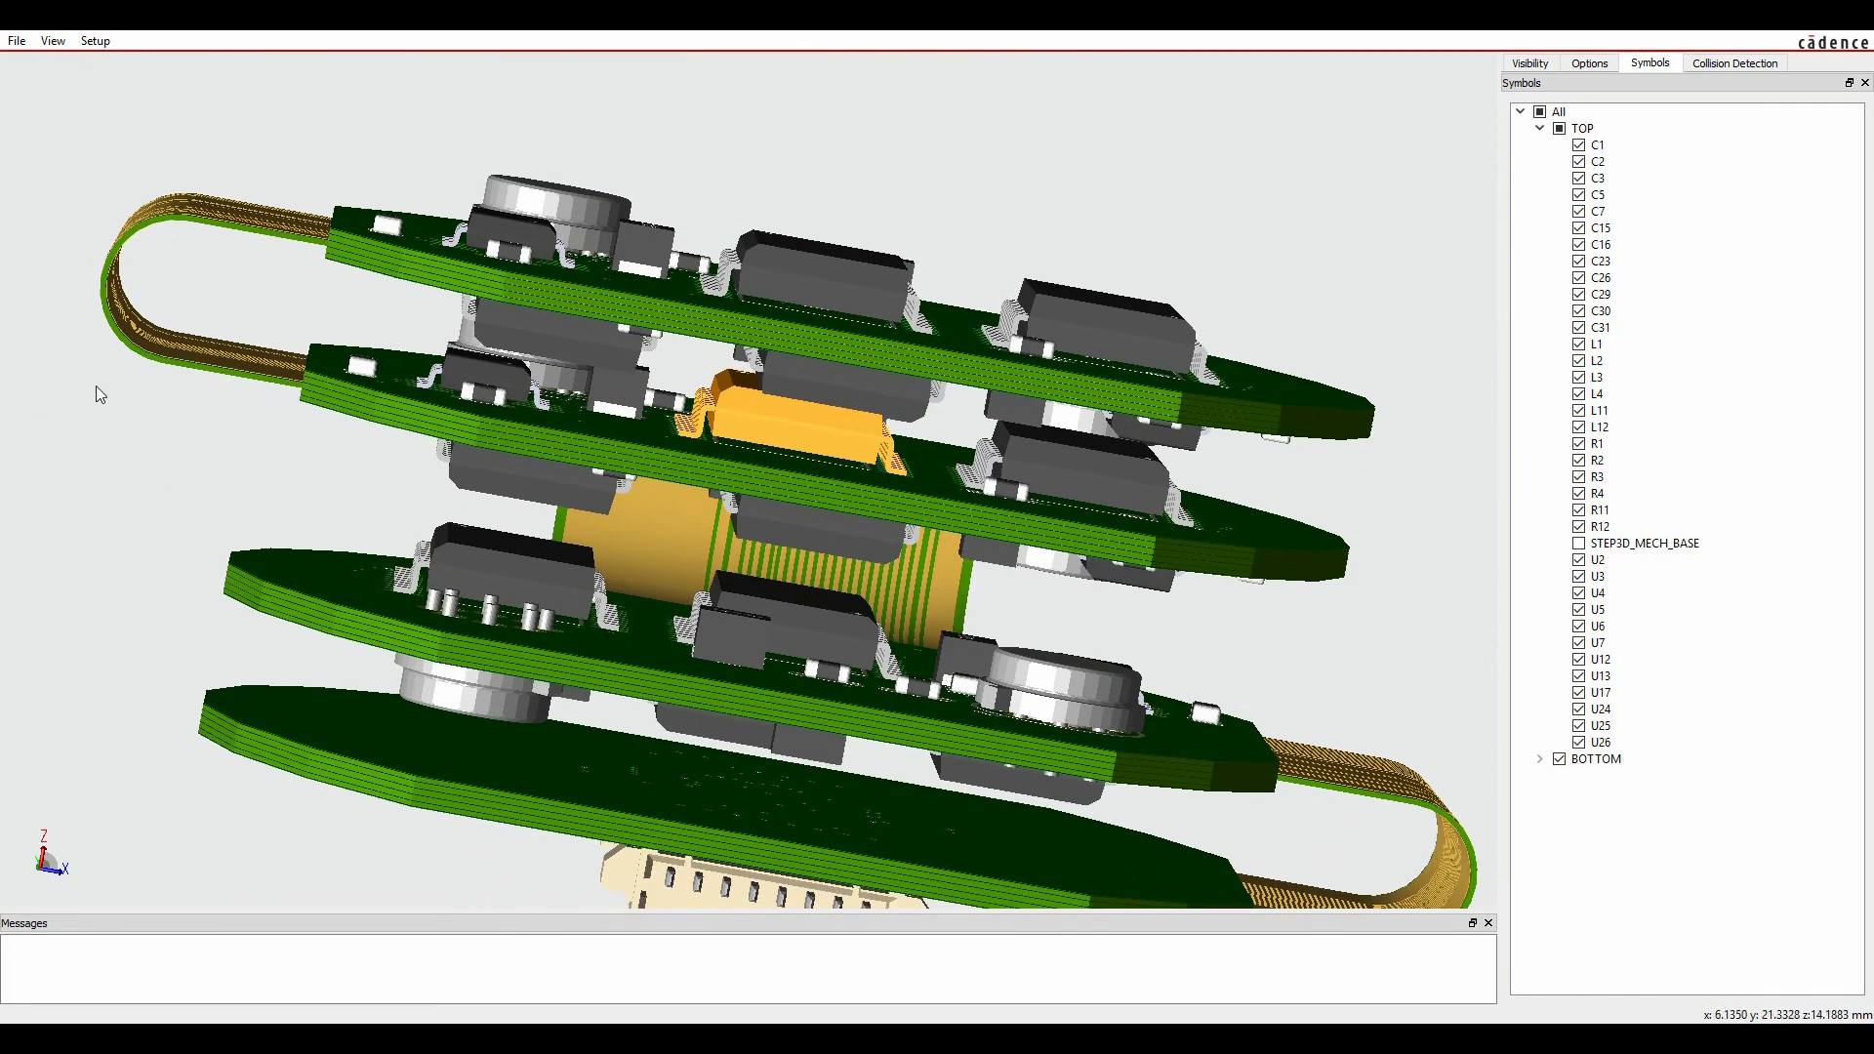
left_click_drag(837, 509, 838, 503)
scroll(785, 390, "up", 3)
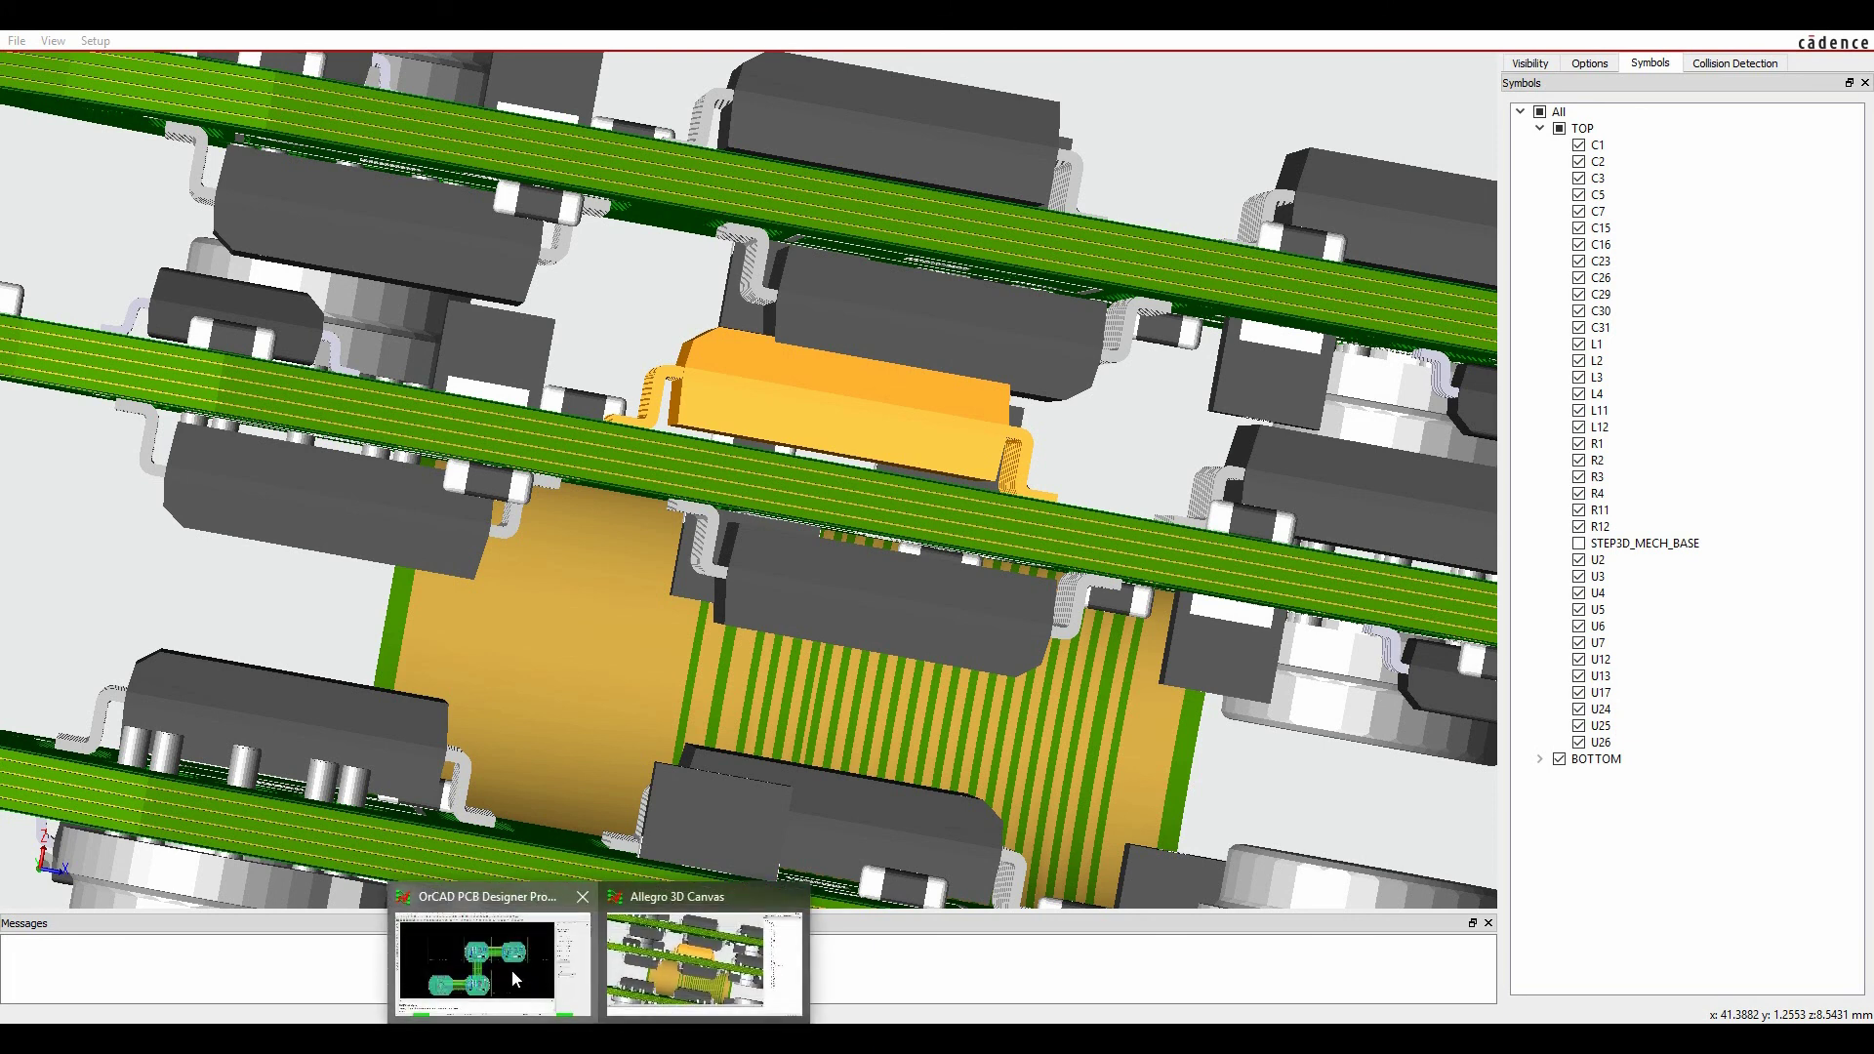
left_click(776, 967)
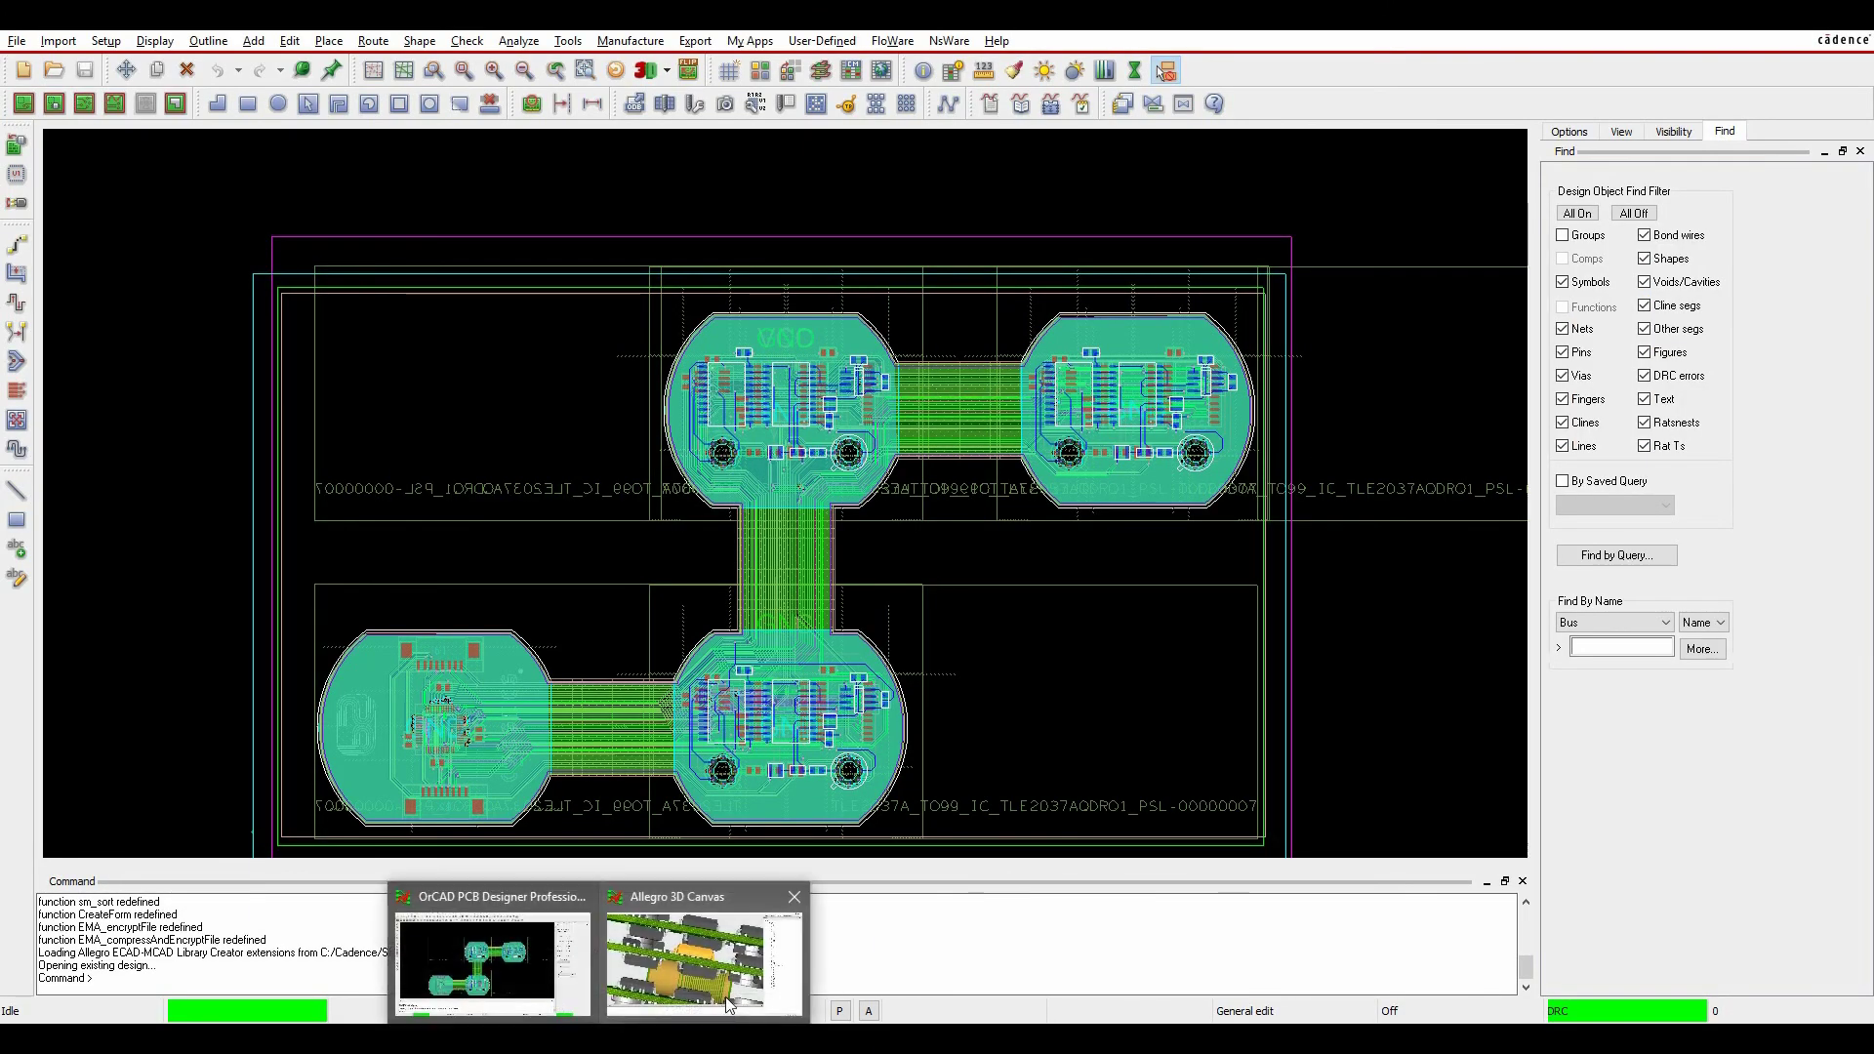
left_click(781, 971)
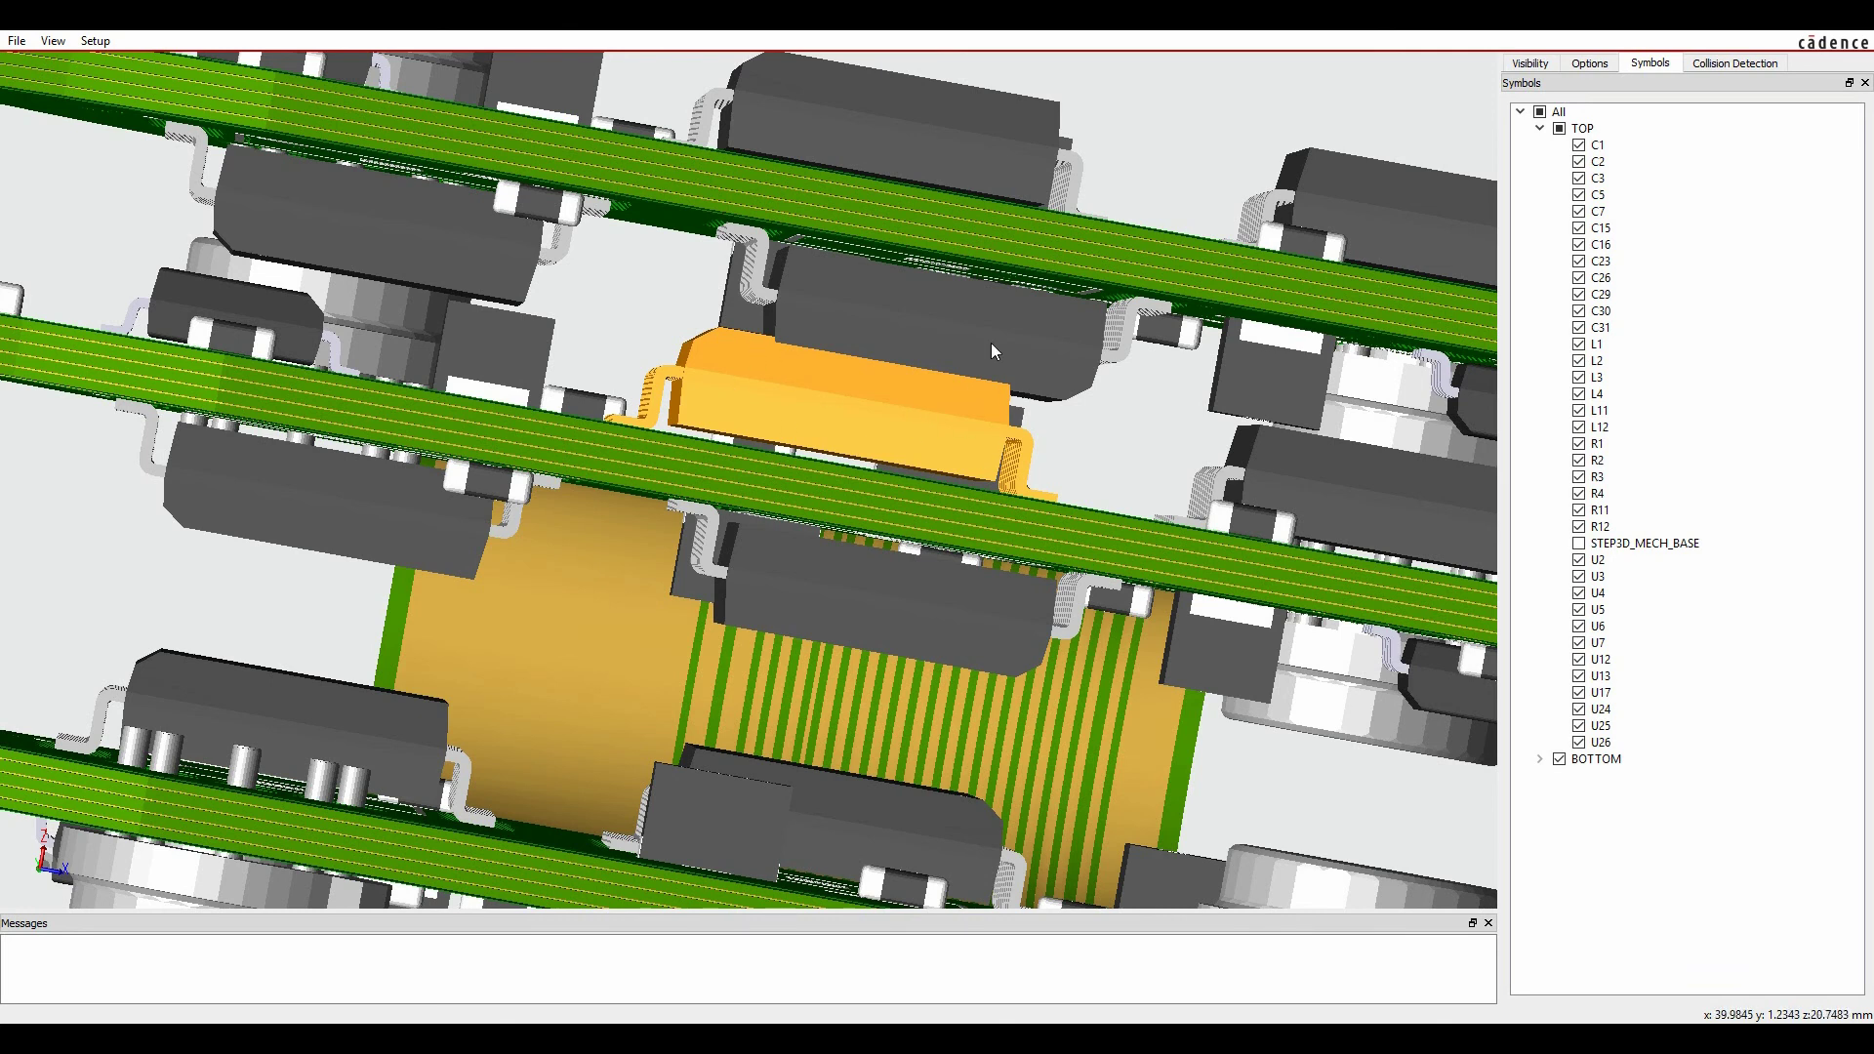